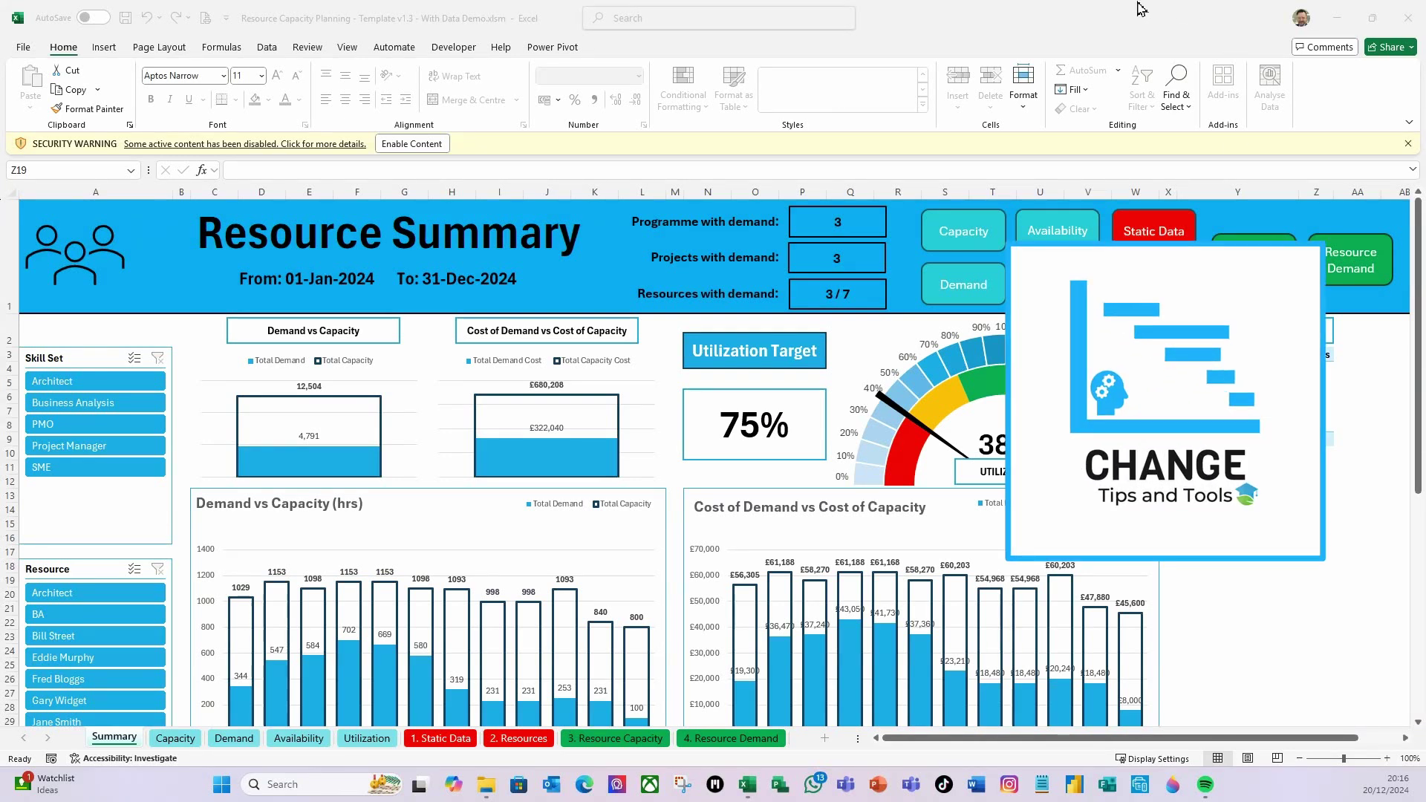
Step: Enable the workbook's disabled macros and data connections, then go to the Static Data sheet
{"action": "left_click", "coordinate": [1031, 39]}
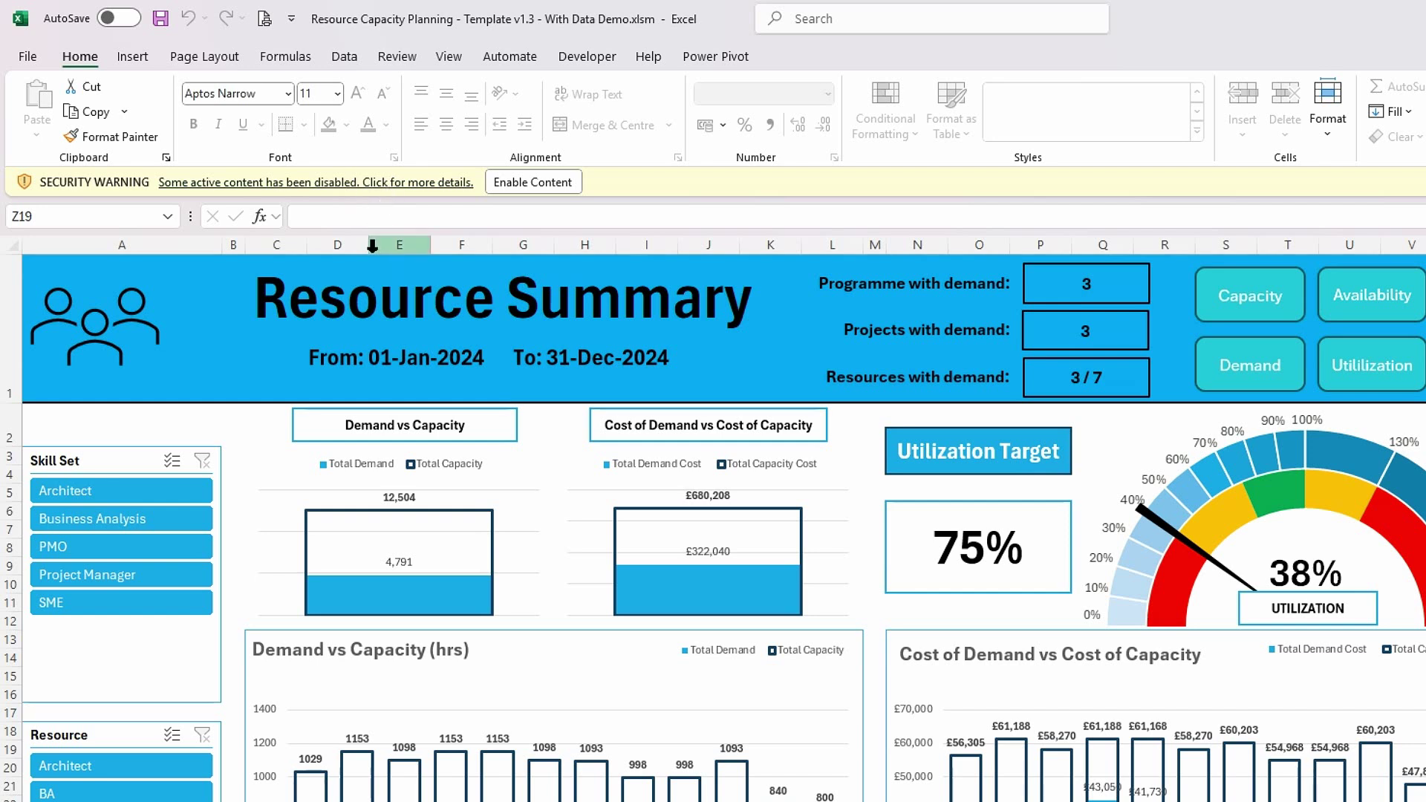
{"action": "left_click", "coordinate": [419, 184]}
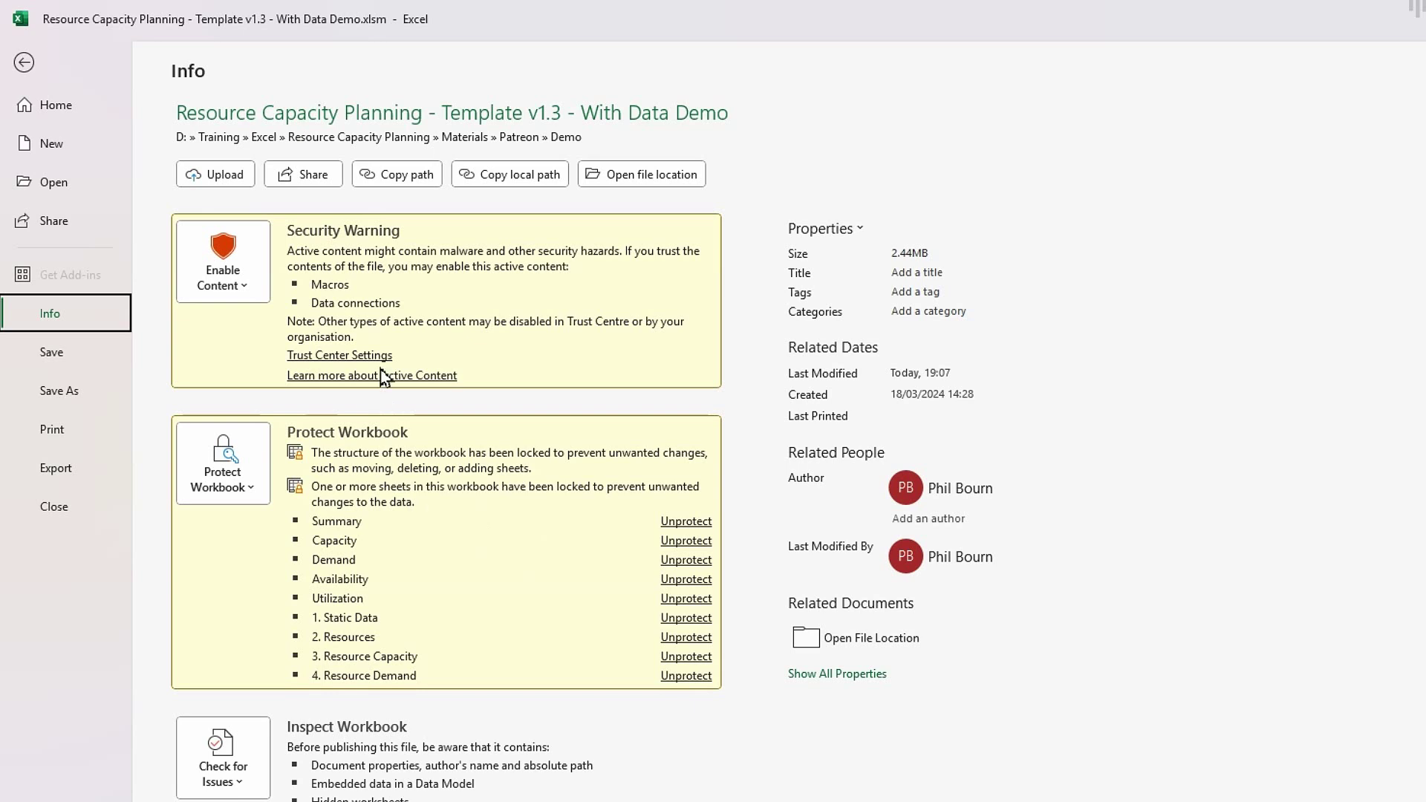
{"action": "left_click", "coordinate": [28, 67]}
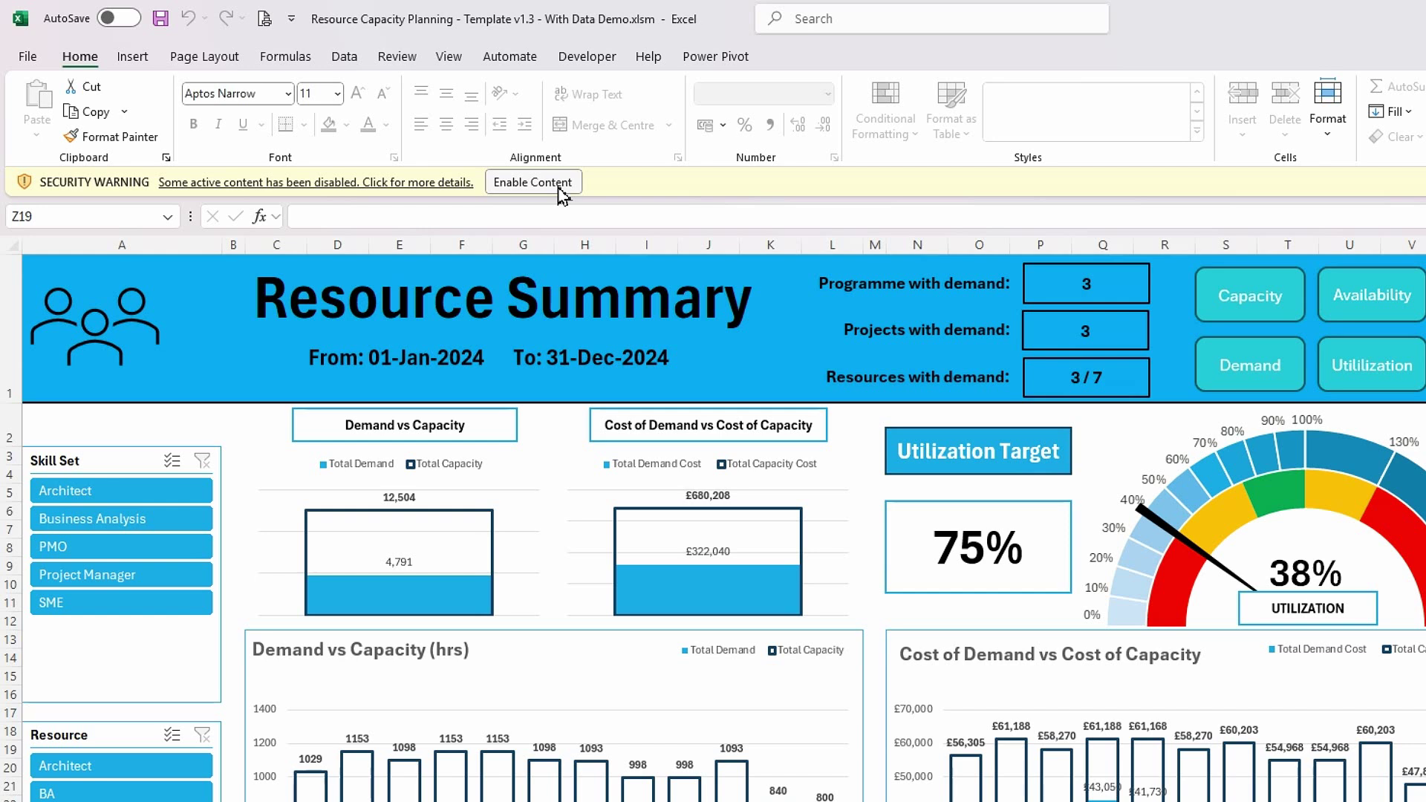
{"action": "left_click", "coordinate": [560, 189]}
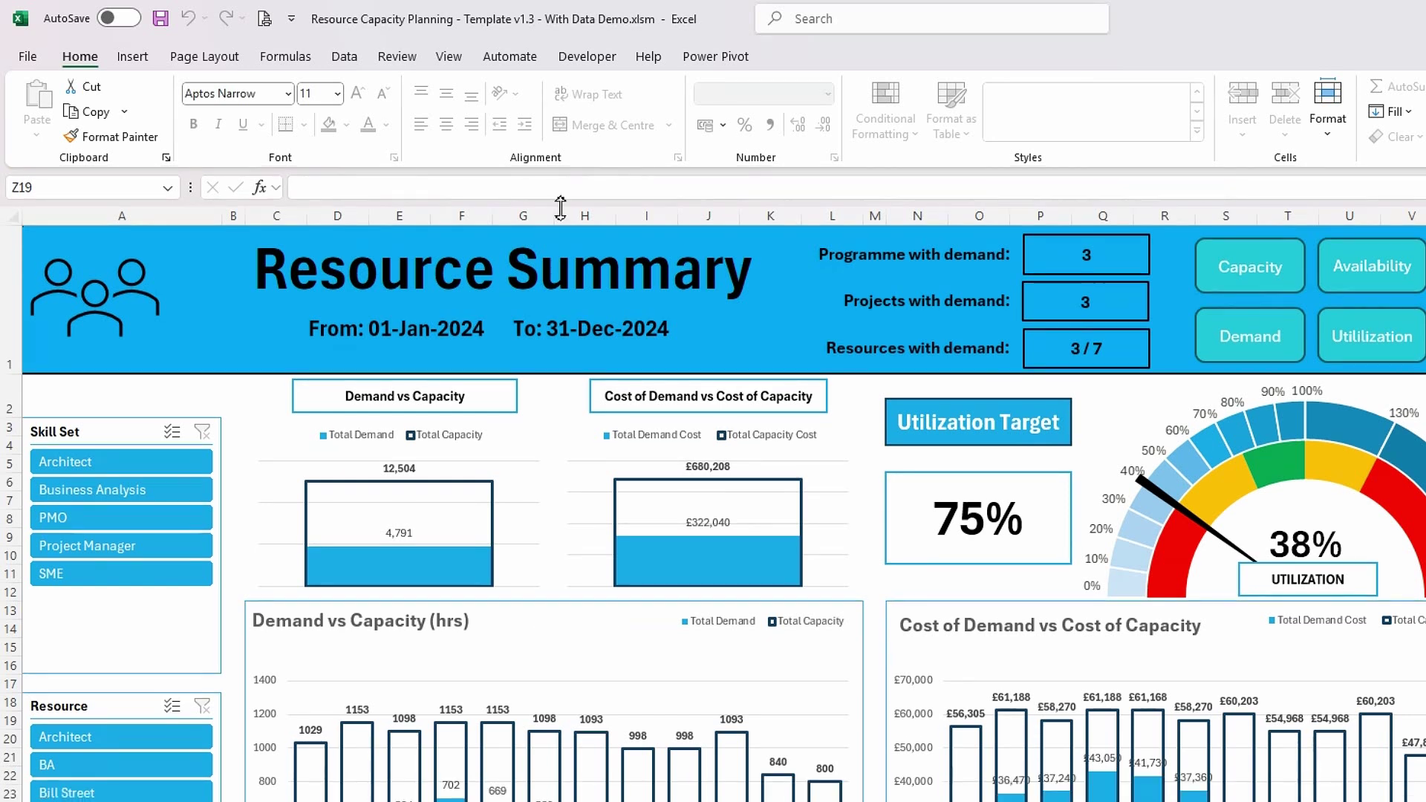
{"action": "mouse_move", "coordinate": [790, 569]}
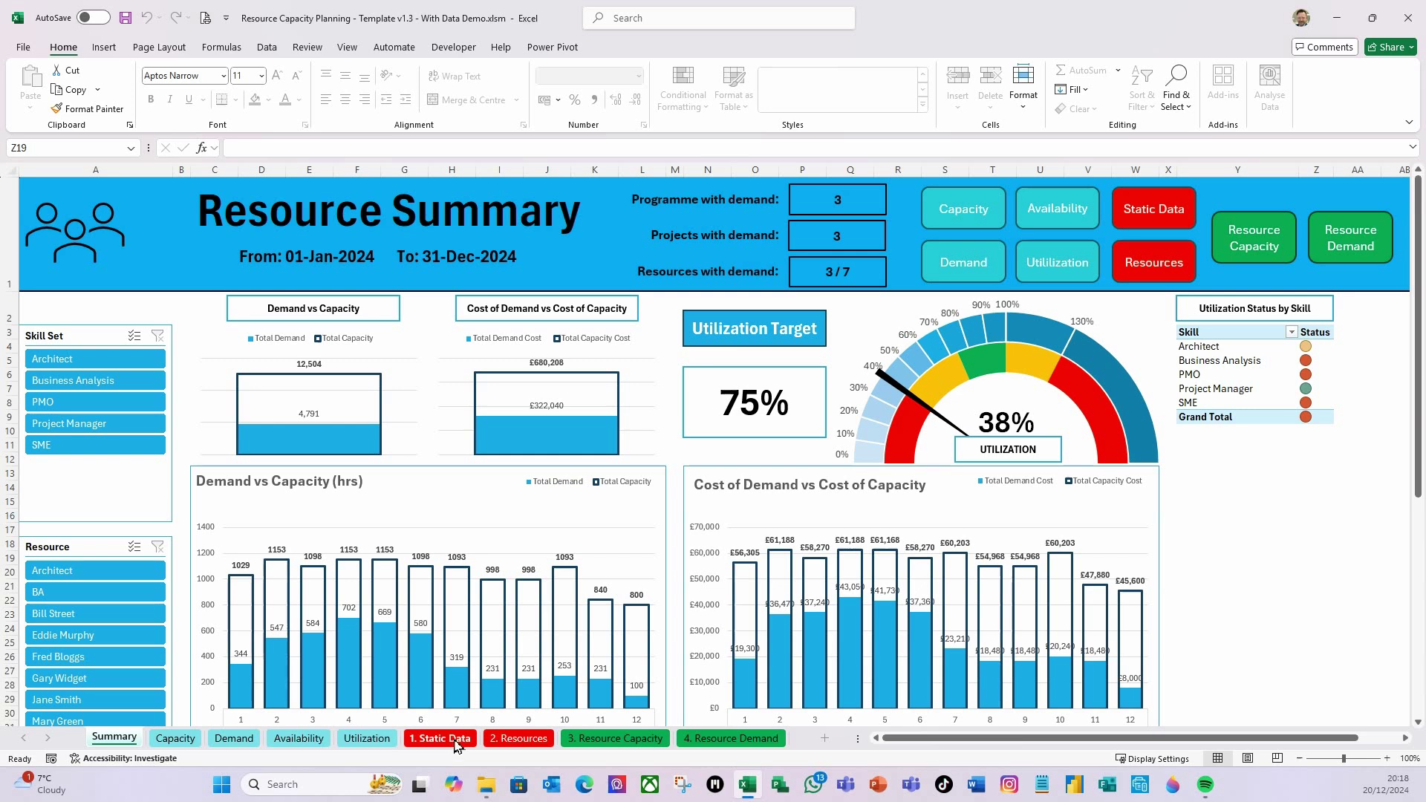
{"action": "left_click", "coordinate": [457, 739]}
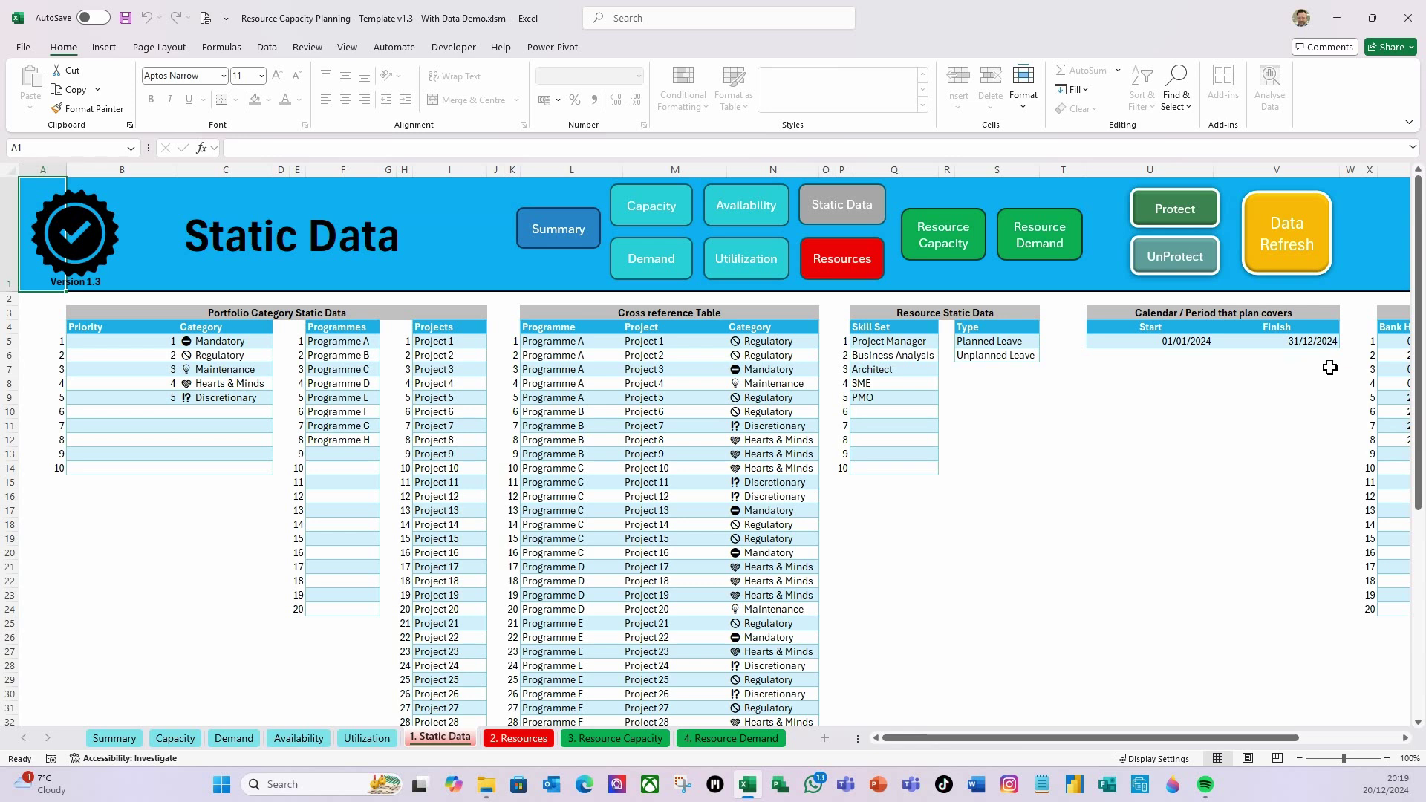
Step: Scroll the Static Data sheet right to reveal the National Holidays table
{"action": "left_click_drag", "start_coordinate": [1260, 740], "coordinate": [1340, 744]}
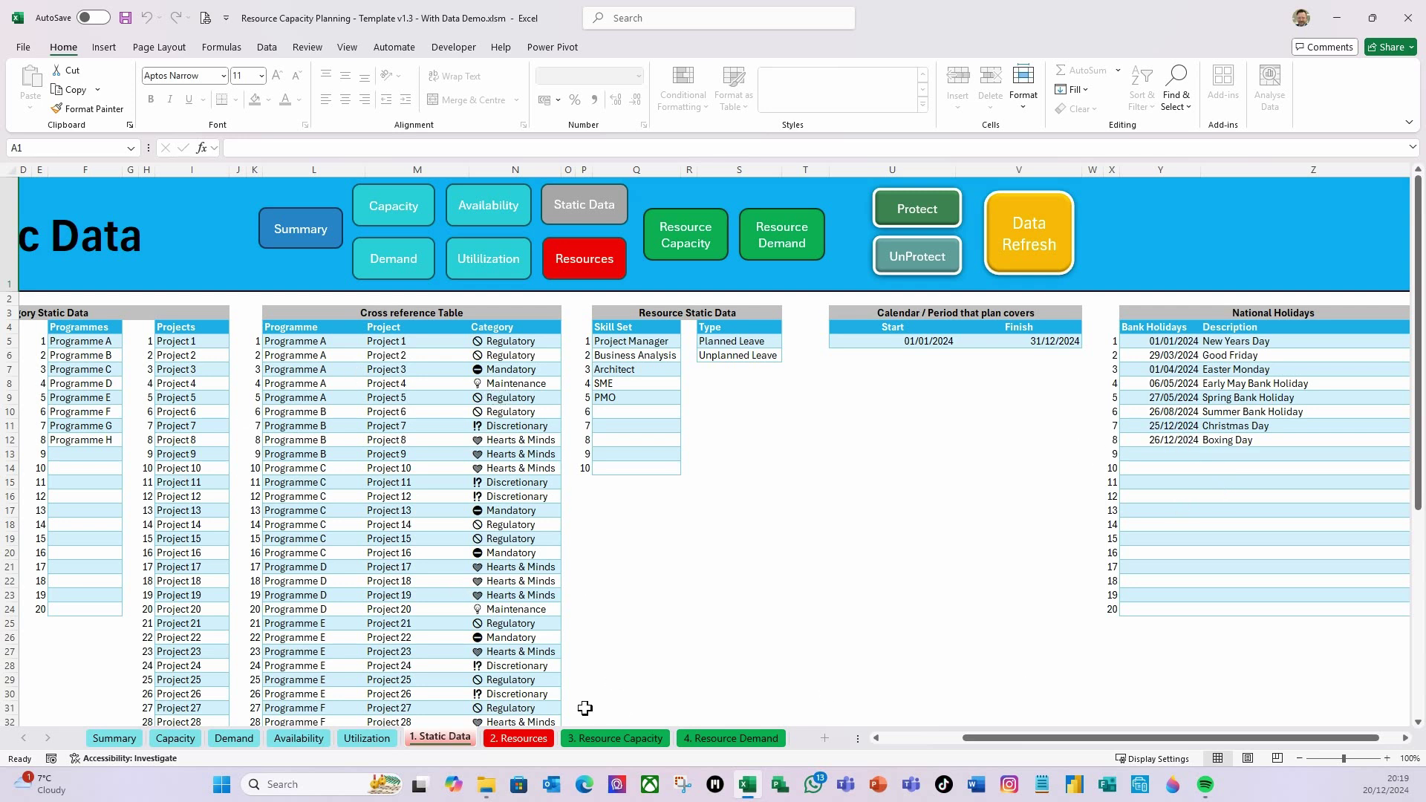
Step: View the Resources sheet's hourly rates, then move to the Resource Capacity sheet
{"action": "left_click", "coordinate": [519, 739]}
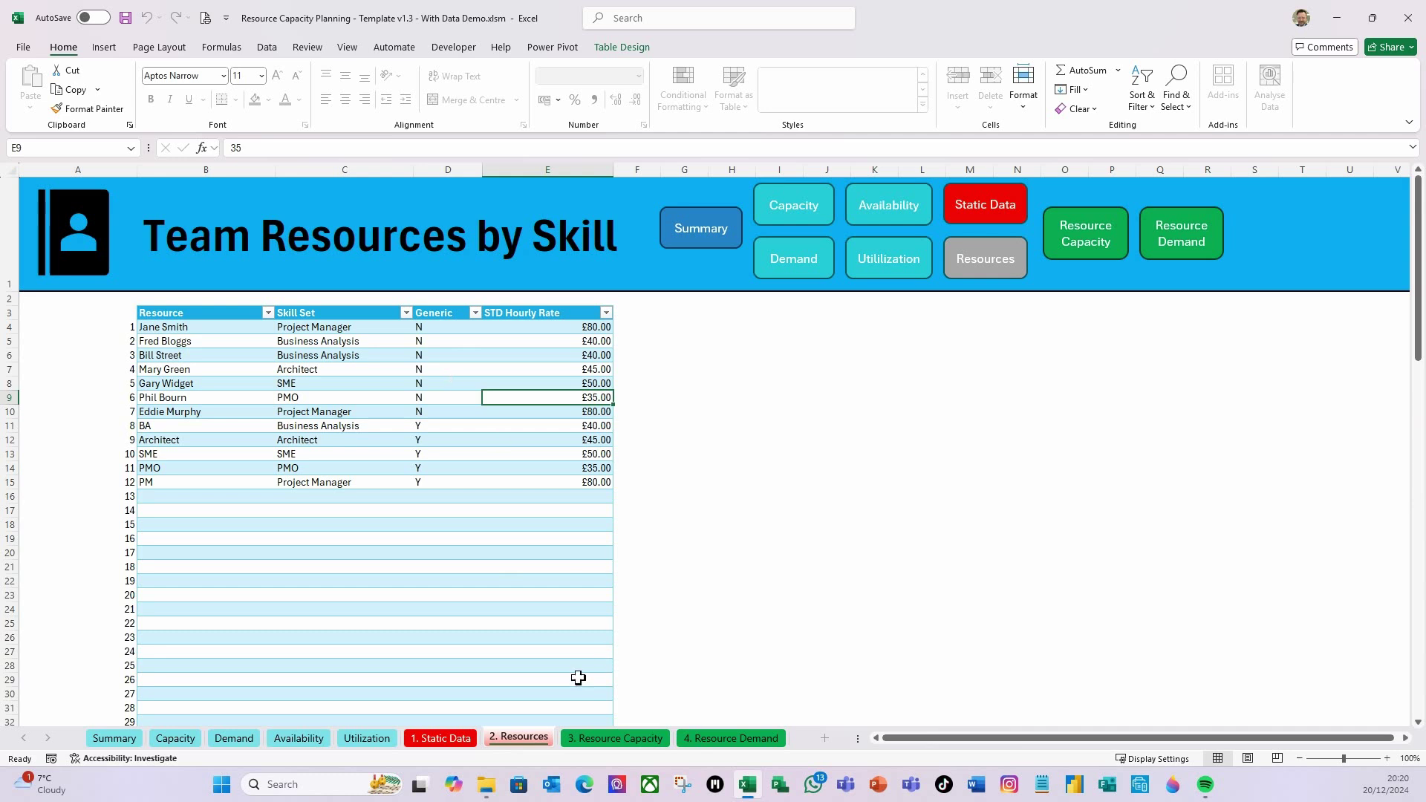
{"action": "left_click", "coordinate": [605, 743]}
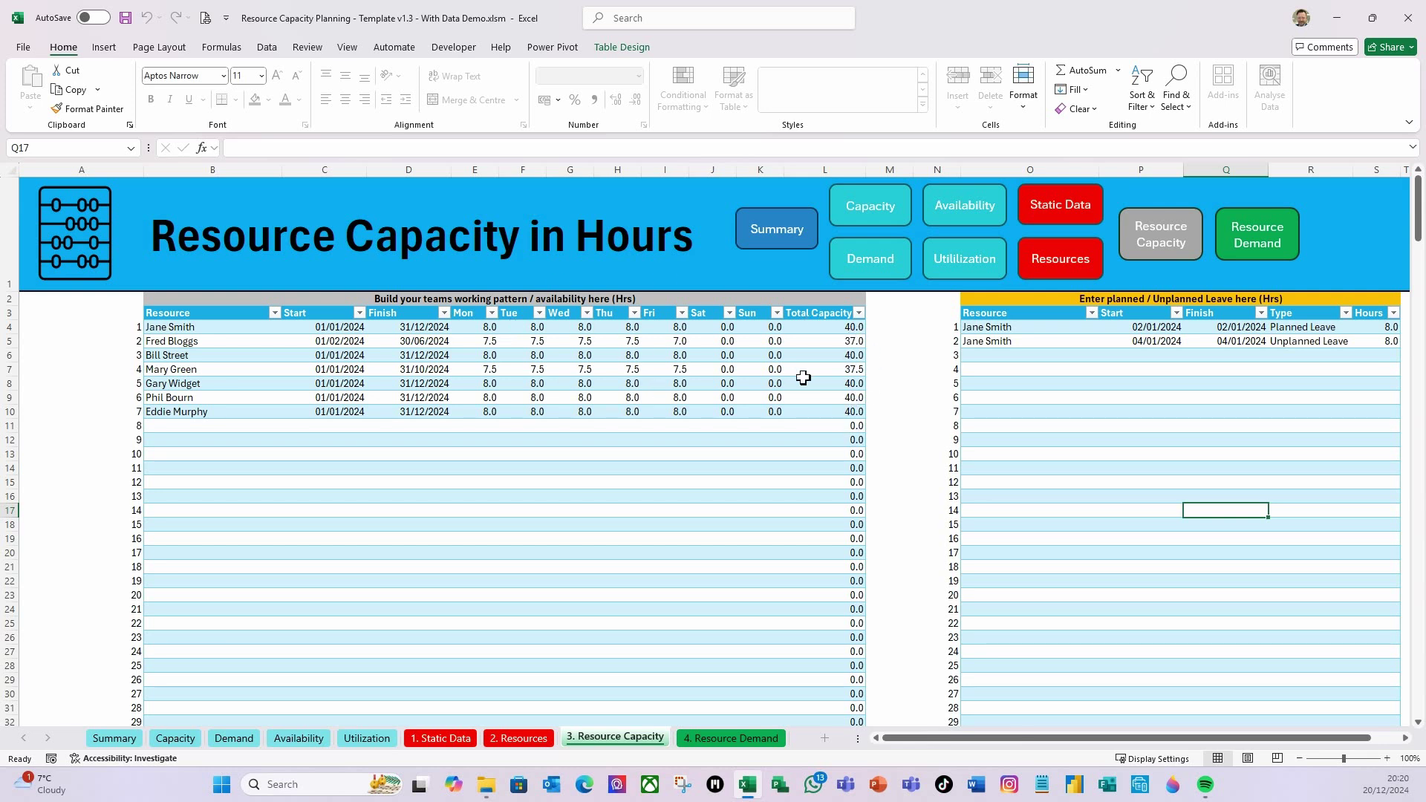
Step: Scroll through the Resource Capacity sheet's weekly working pattern and leave entries
{"action": "scroll", "coordinate": [1159, 425], "scroll_direction": "down", "scroll_amount": 2}
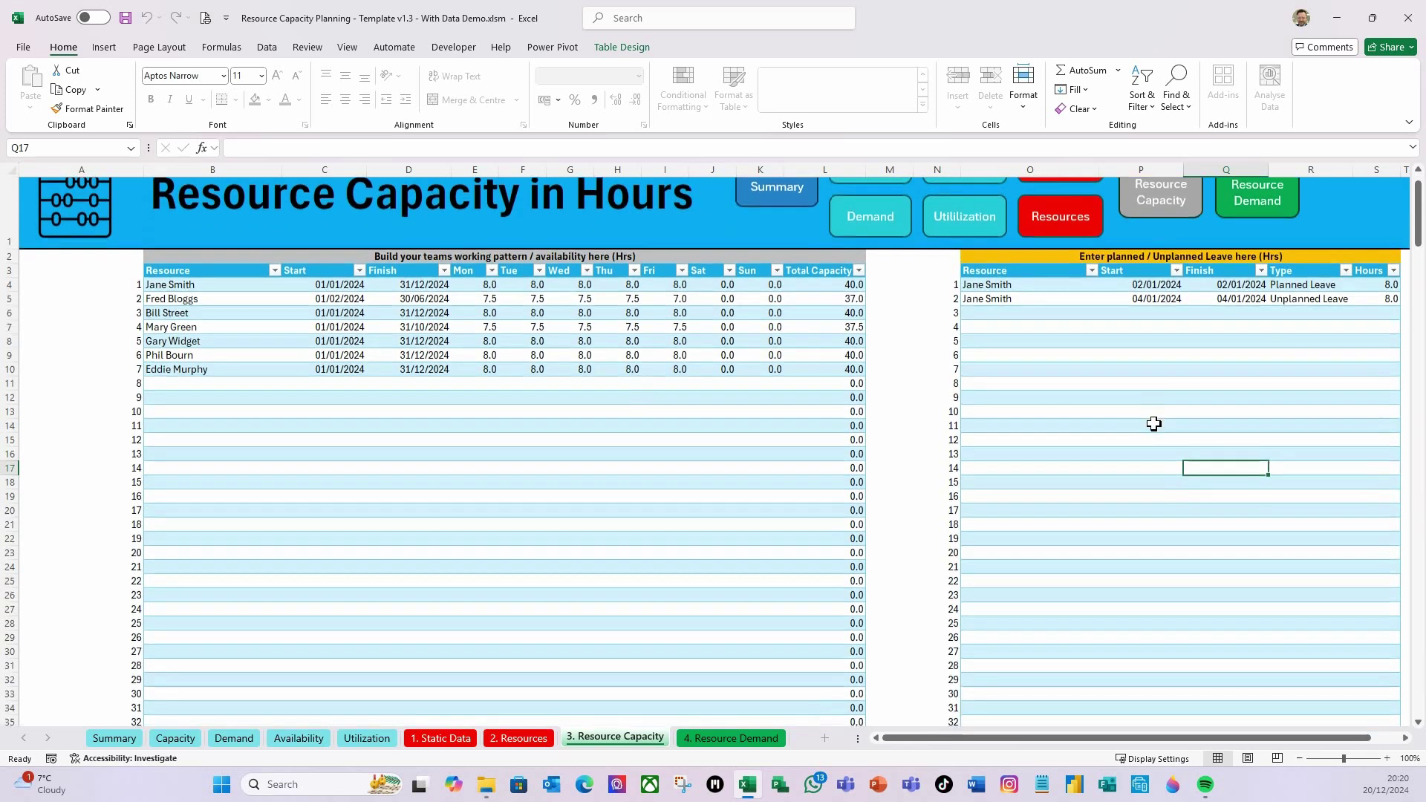
{"action": "scroll", "coordinate": [1160, 424], "scroll_direction": "up", "scroll_amount": 2}
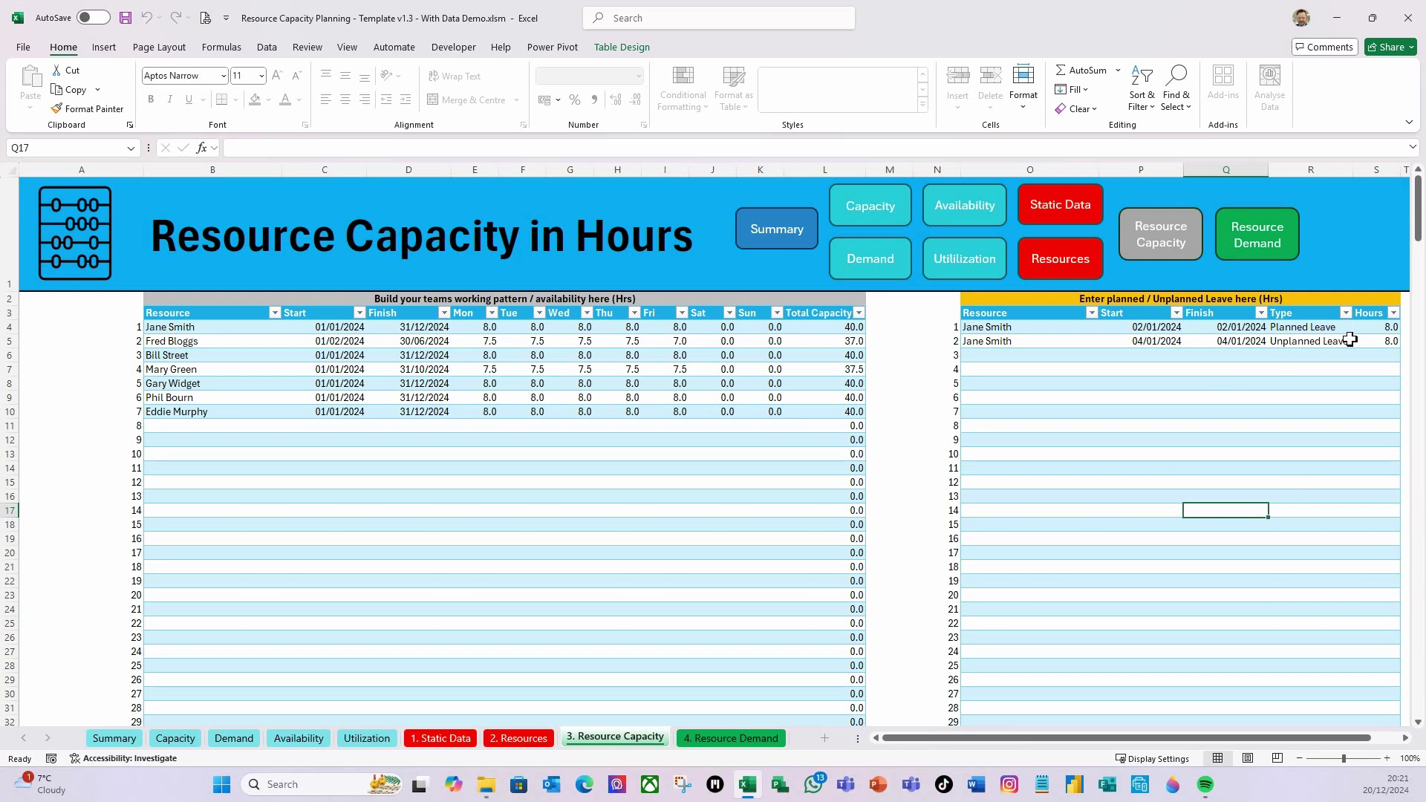
Step: Look over the Resource Demand sheet, then return to the Static Data sheet
{"action": "left_click", "coordinate": [726, 740]}
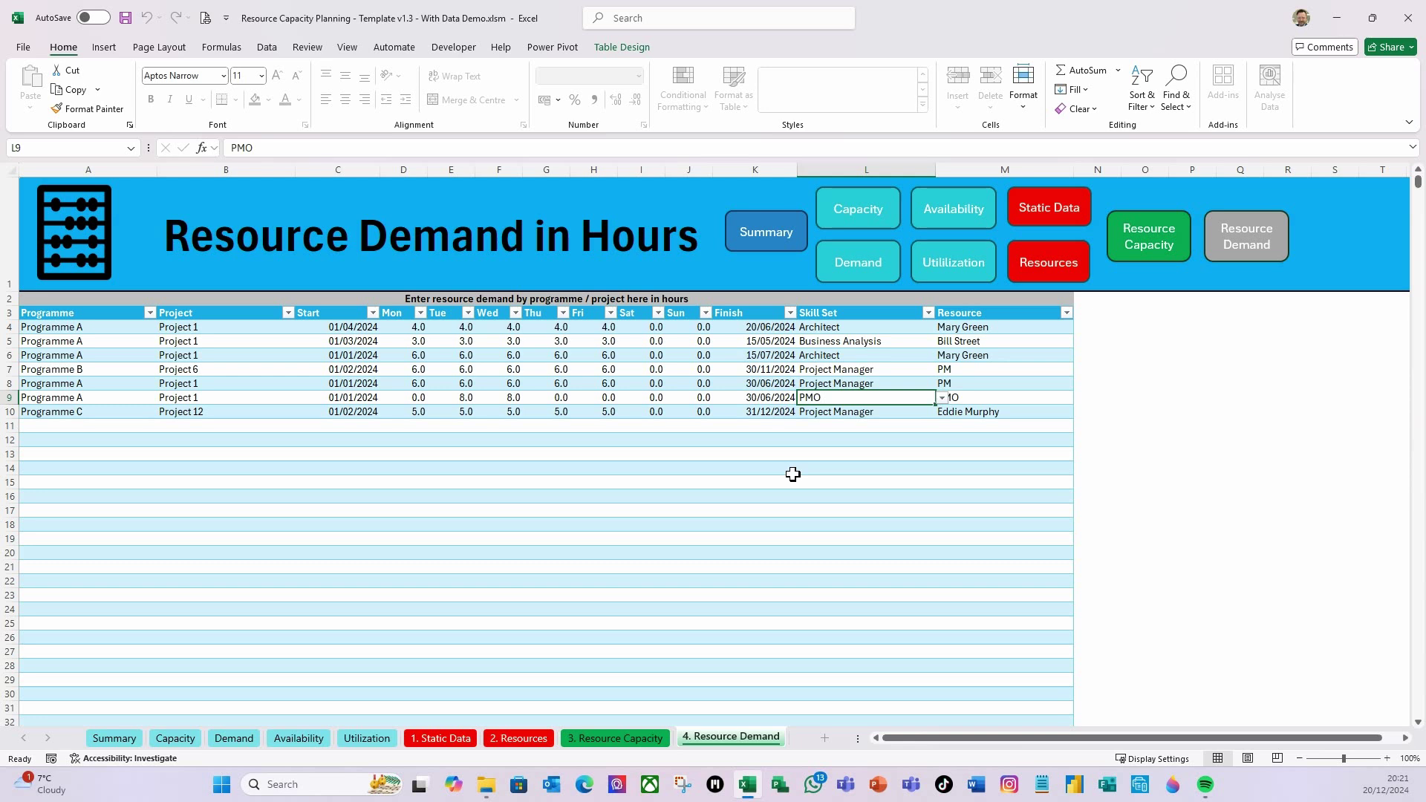
{"action": "left_click", "coordinate": [1050, 215]}
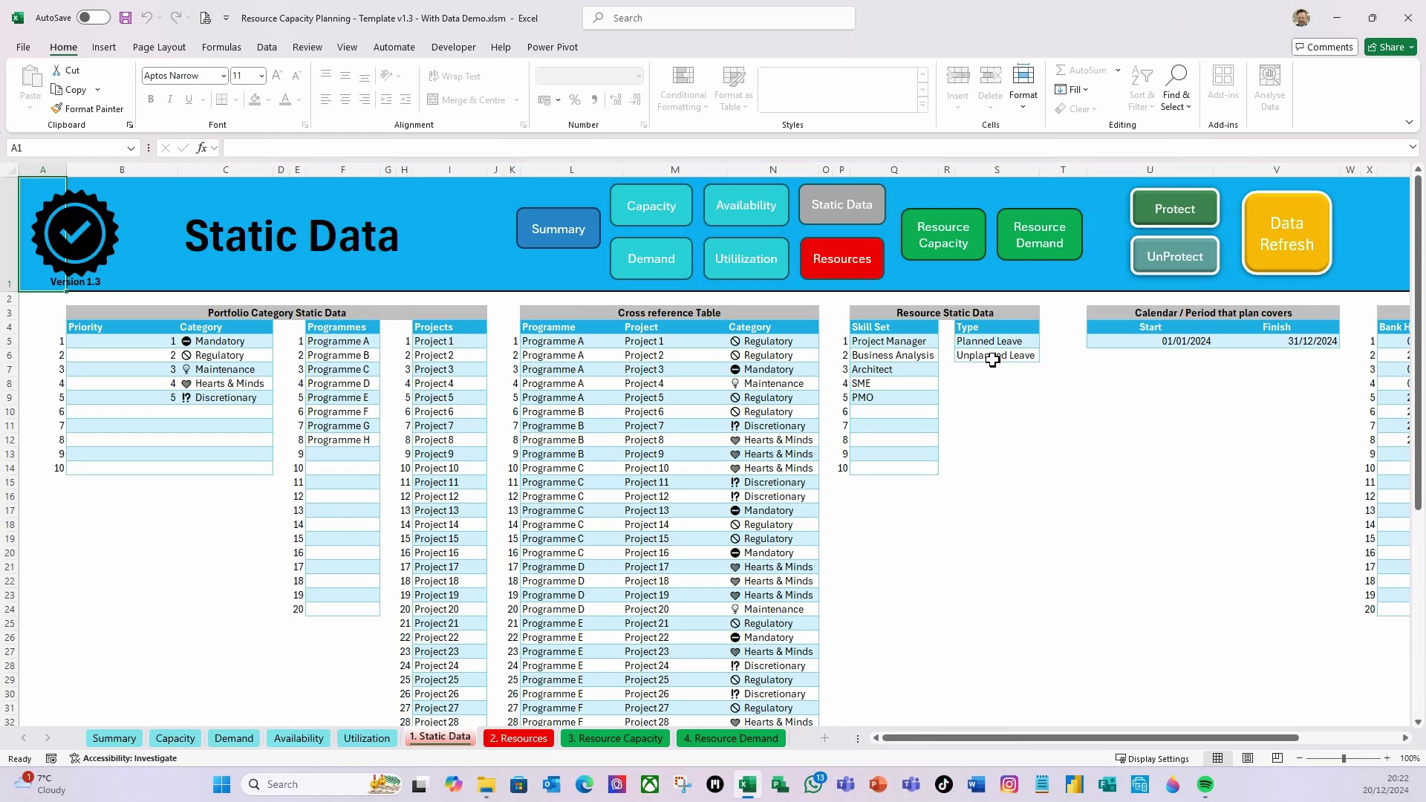
Step: Unprotect the Resource Capacity Planner and acknowledge the confirmation message
{"action": "left_click", "coordinate": [1185, 269]}
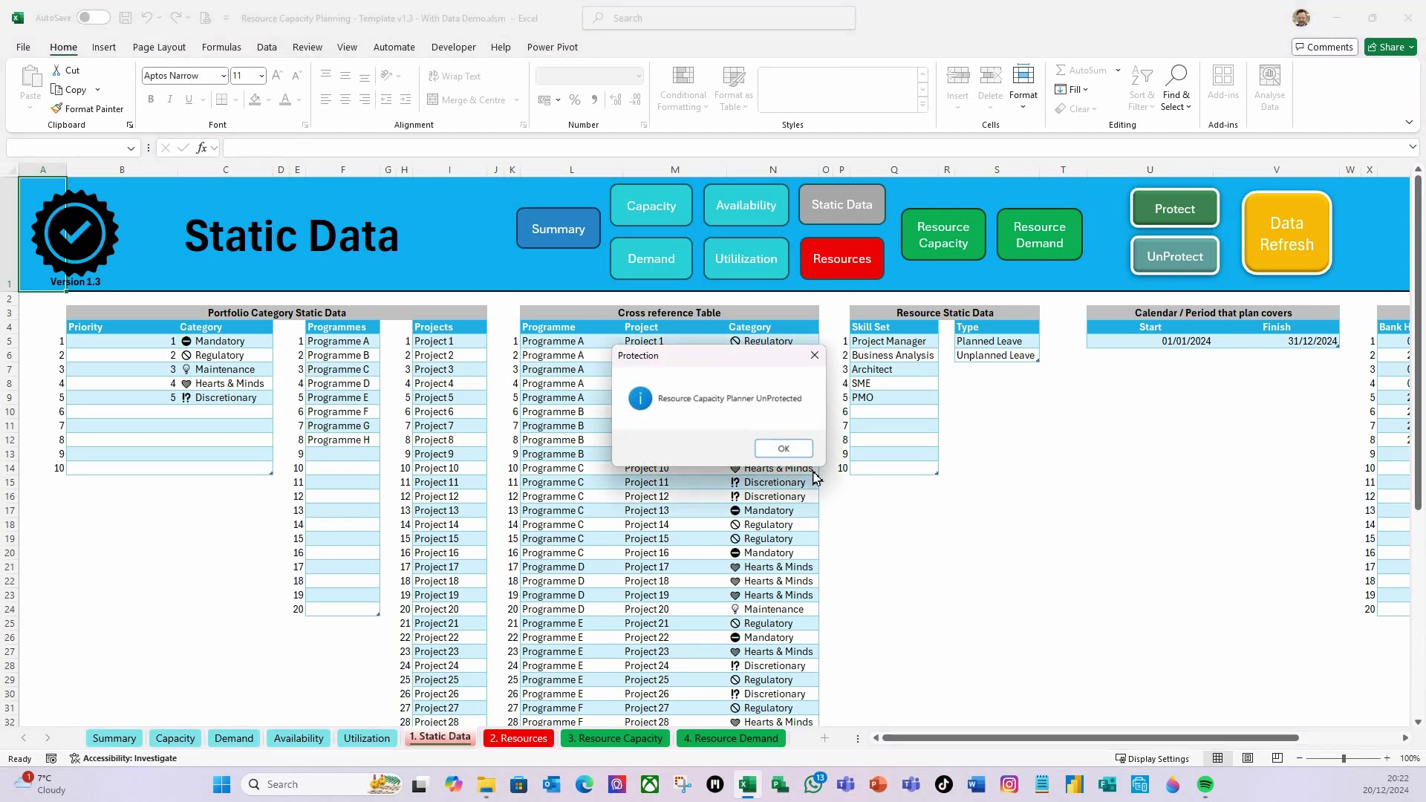
{"action": "left_click", "coordinate": [784, 449]}
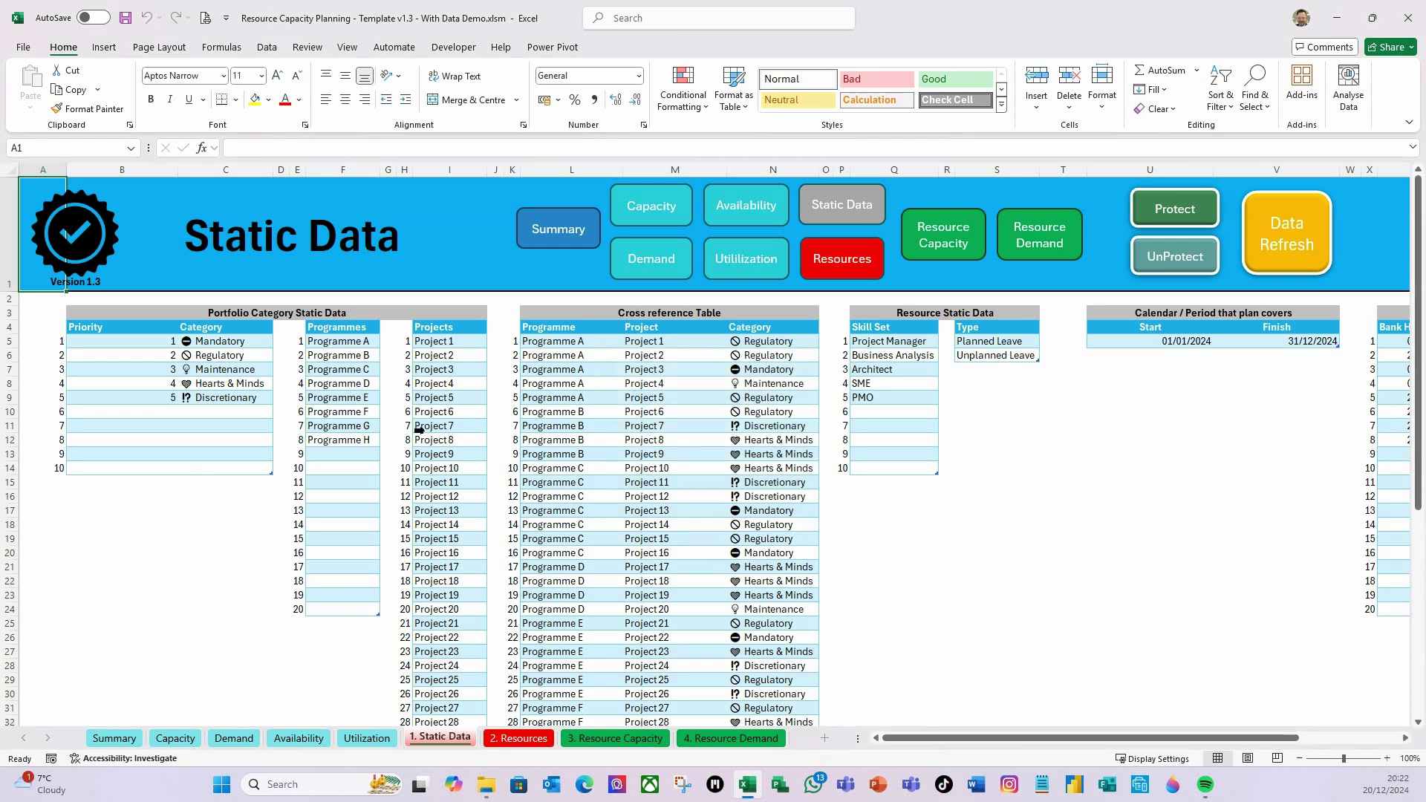
Step: Rename the F4 and L4 Programme headers on Static Data to 'Business', then go to Demand
{"action": "left_click", "coordinate": [341, 329]}
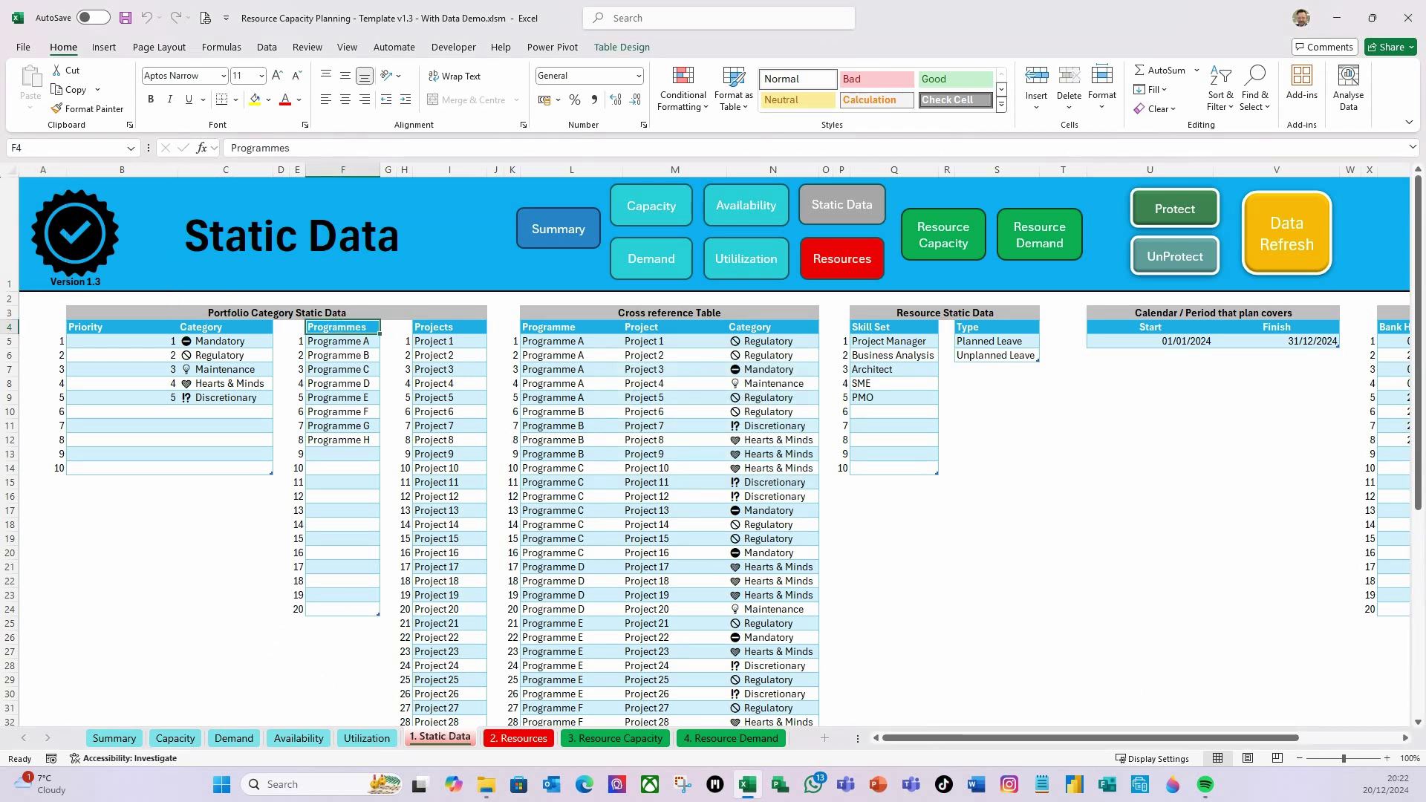
{"action": "type", "text": "Business"}
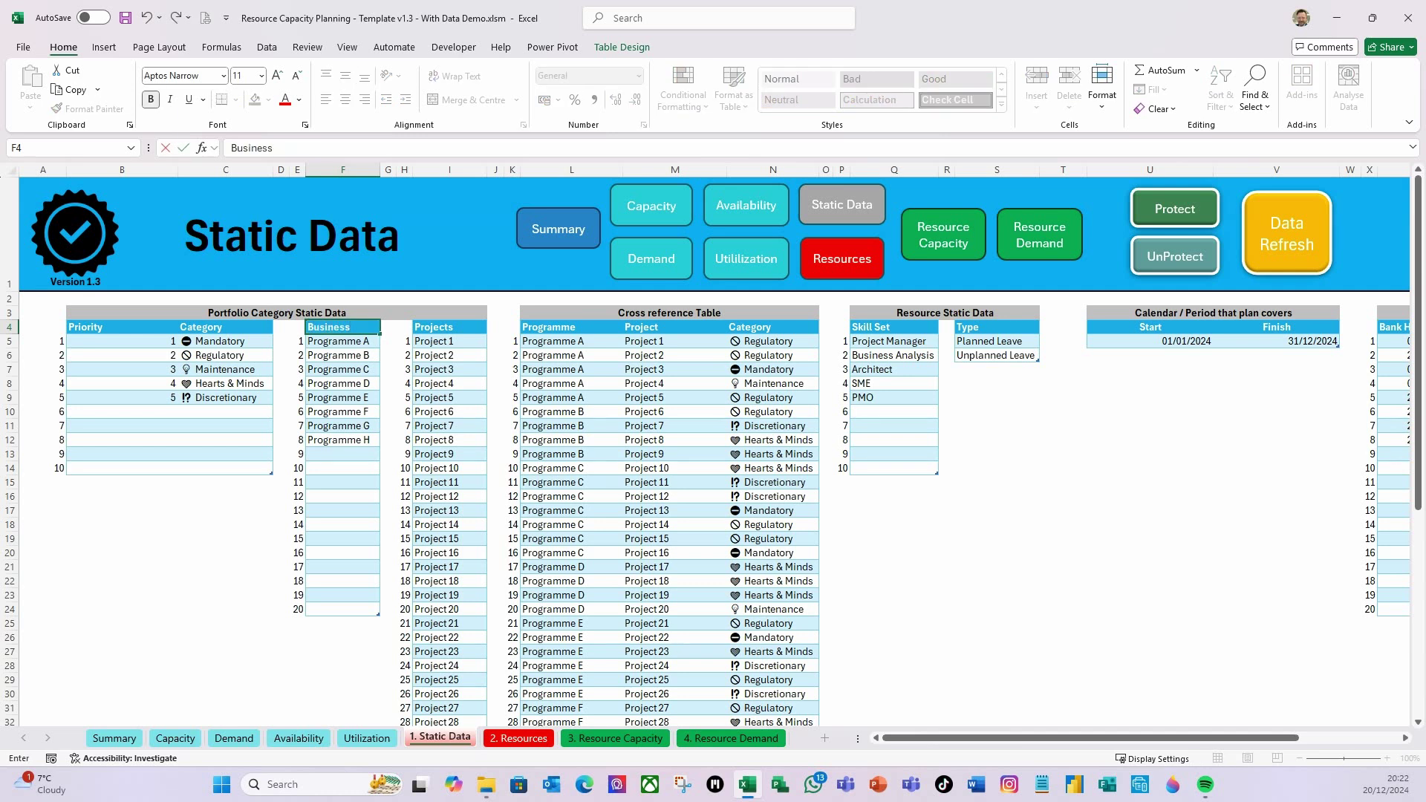
{"action": "key", "text": "Return"}
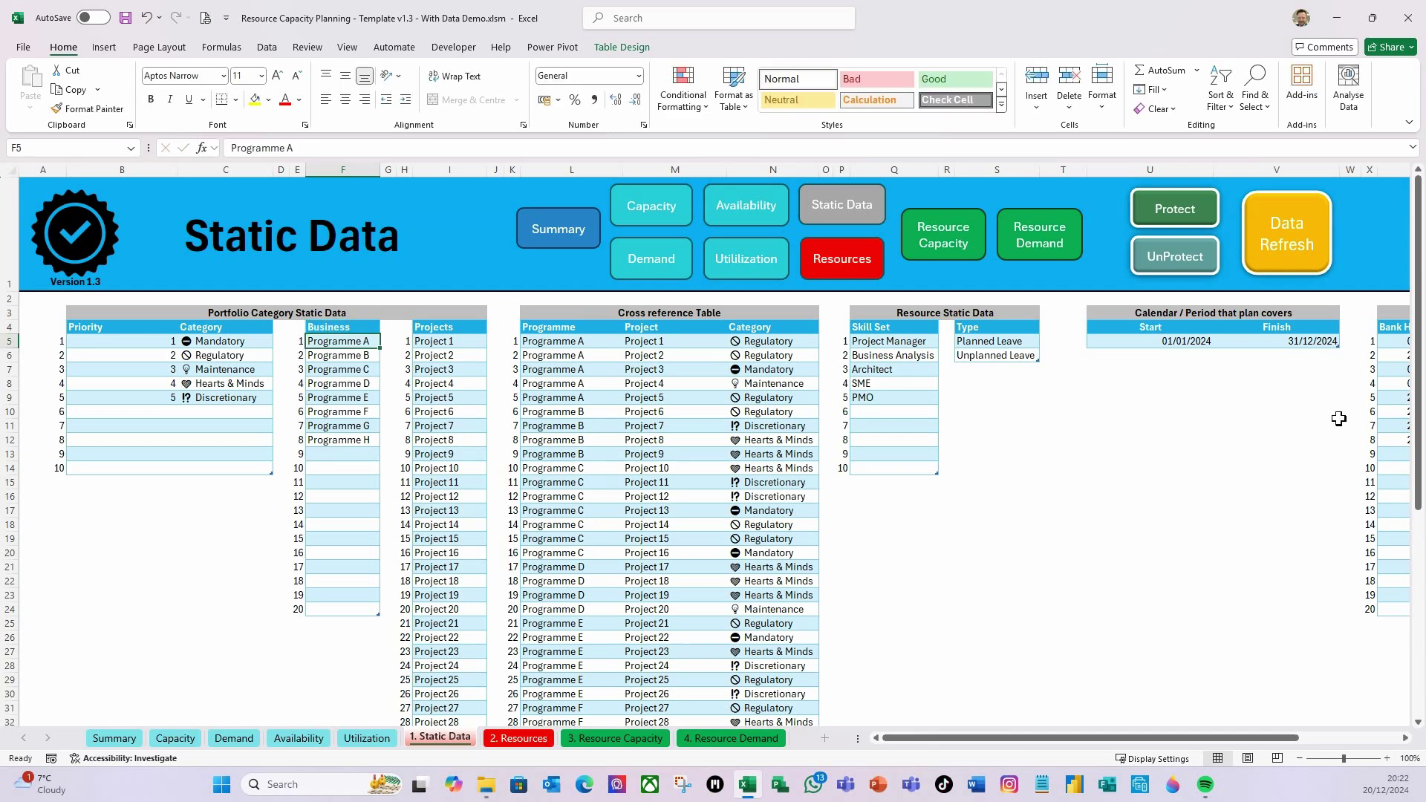
{"action": "left_click", "coordinate": [554, 329]}
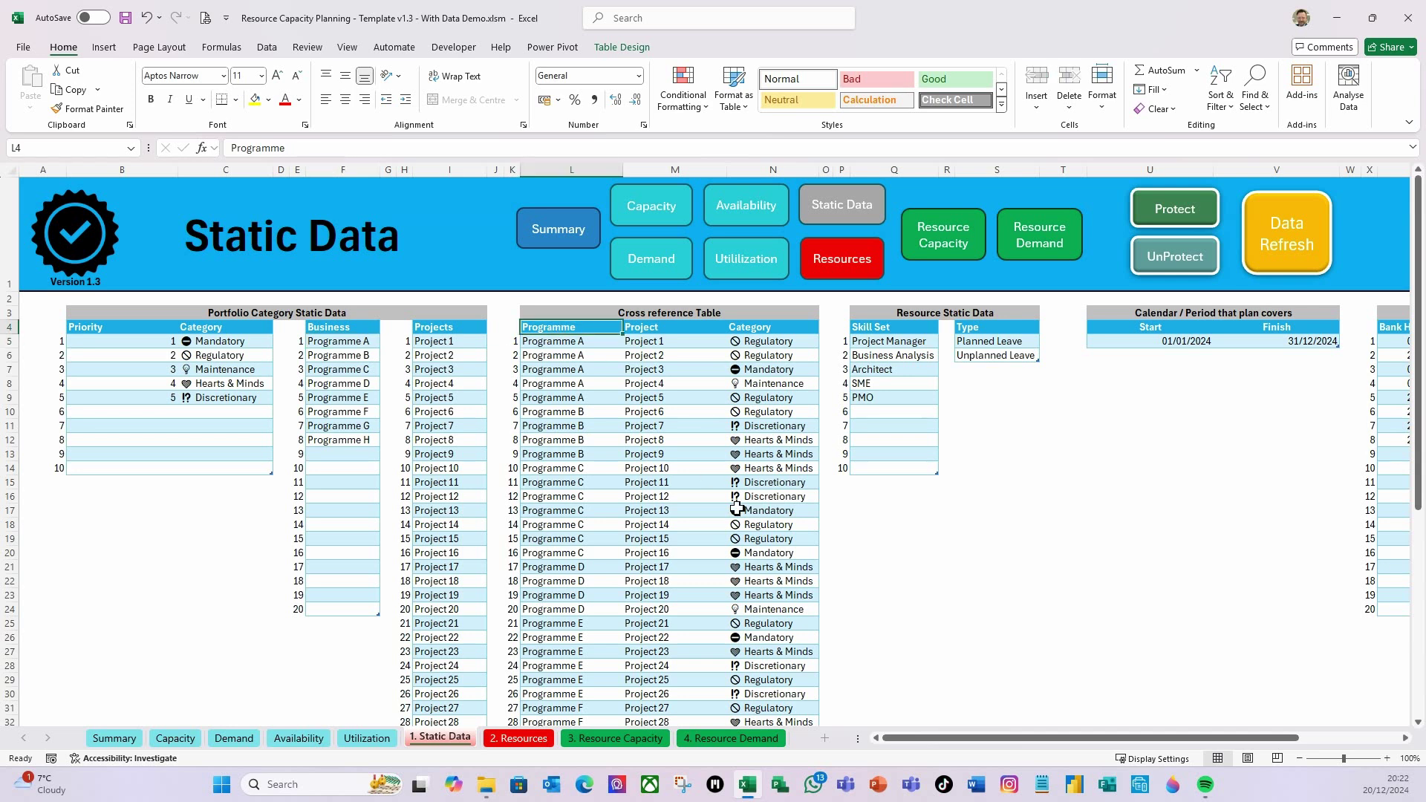
{"action": "type", "text": "Business"}
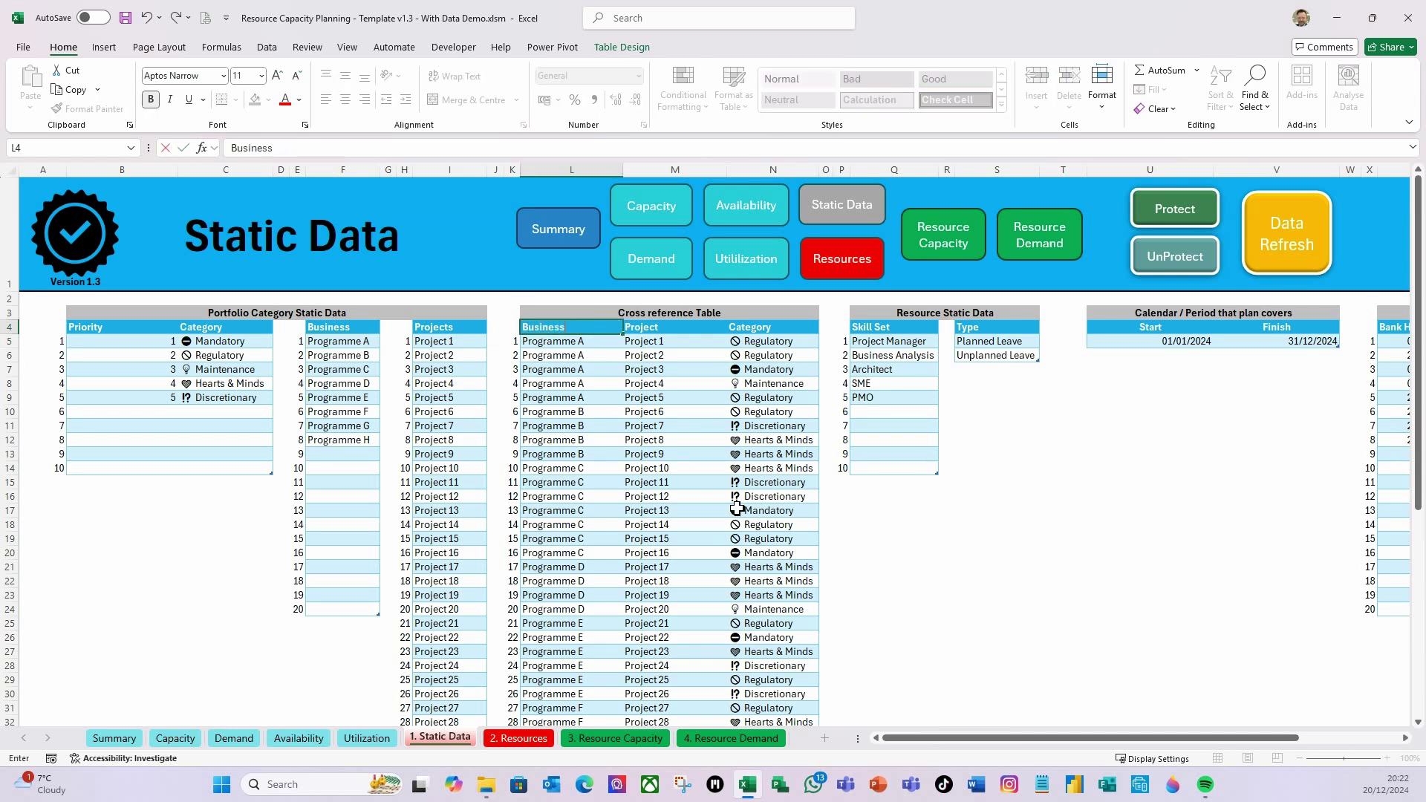
{"action": "key", "text": "Tab"}
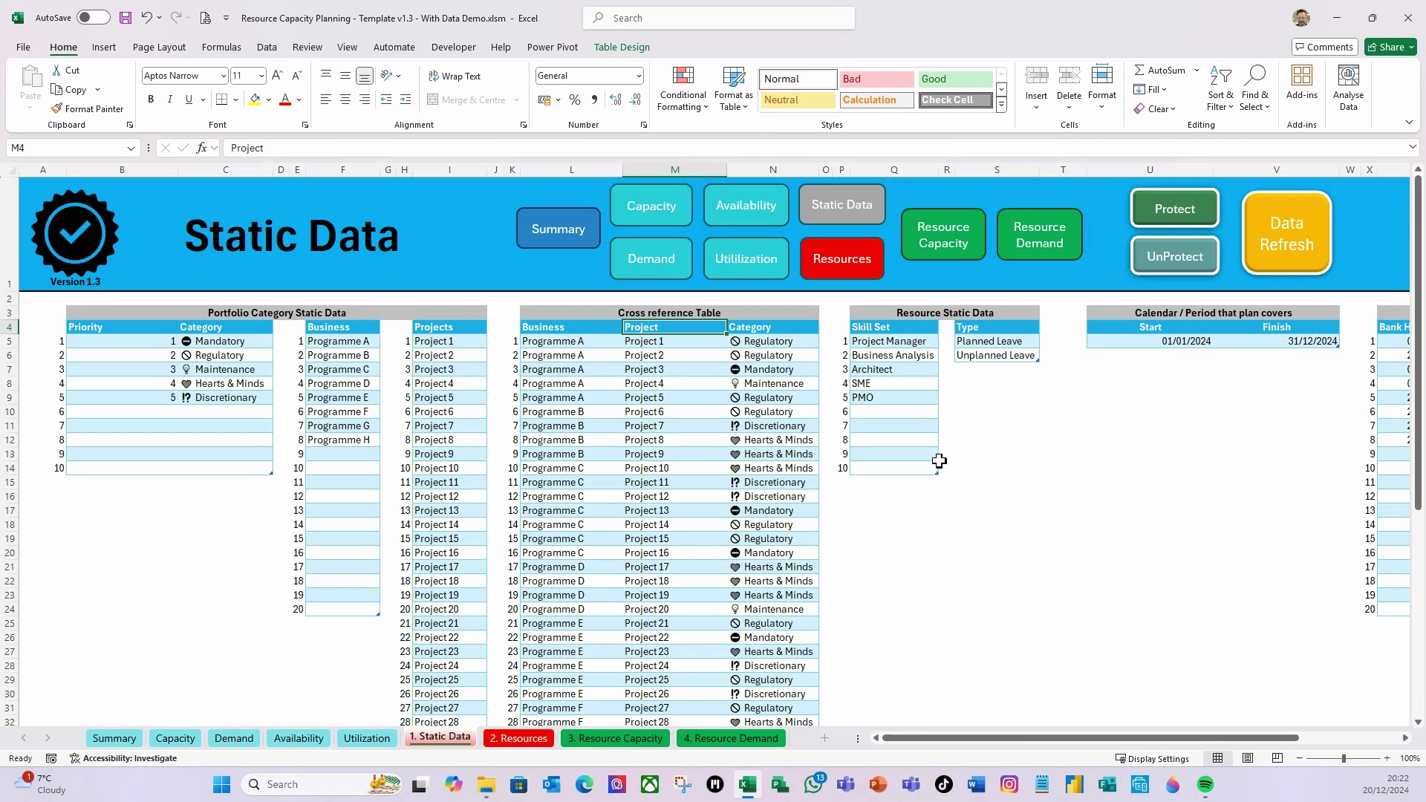
{"action": "left_click_drag", "start_coordinate": [923, 740], "coordinate": [953, 740]}
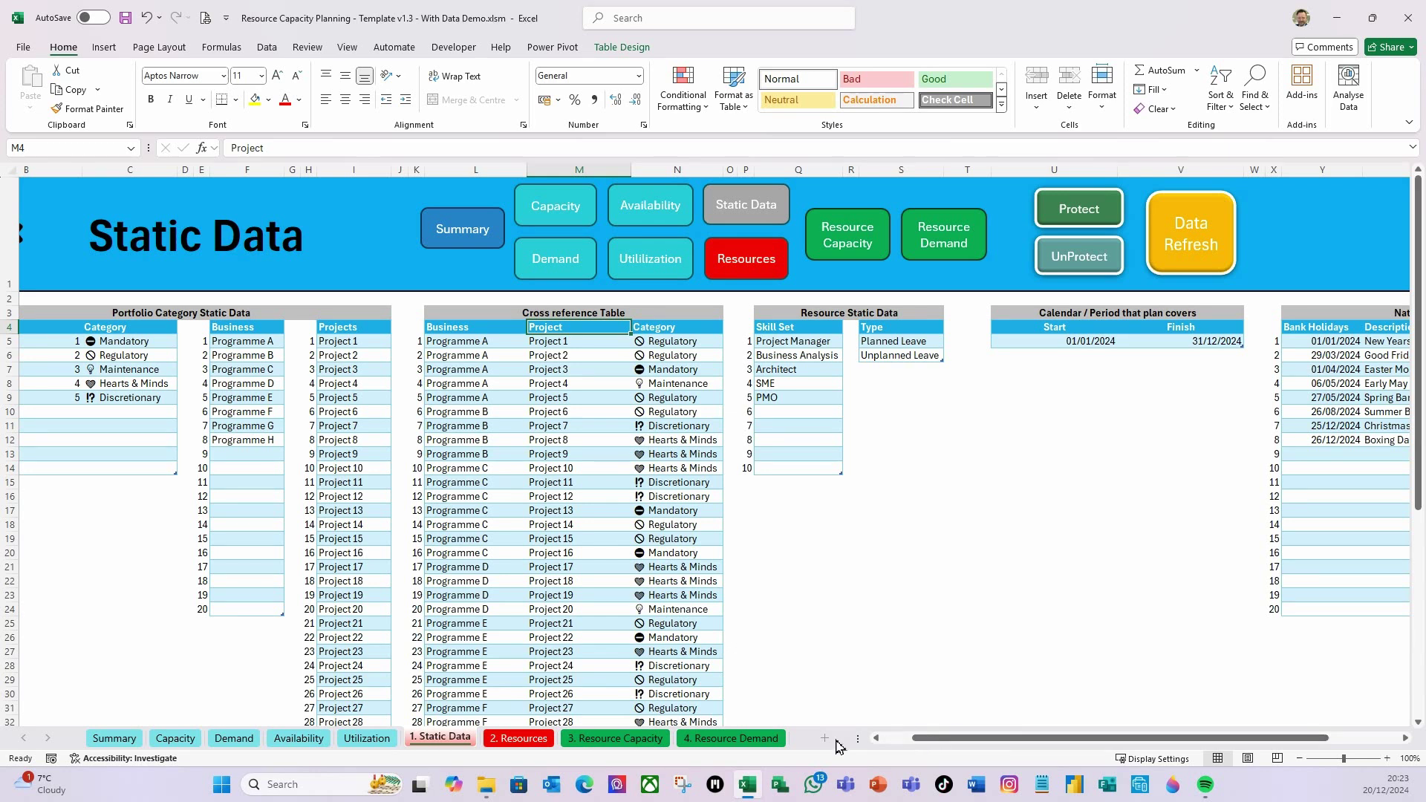
{"action": "left_click", "coordinate": [233, 739]}
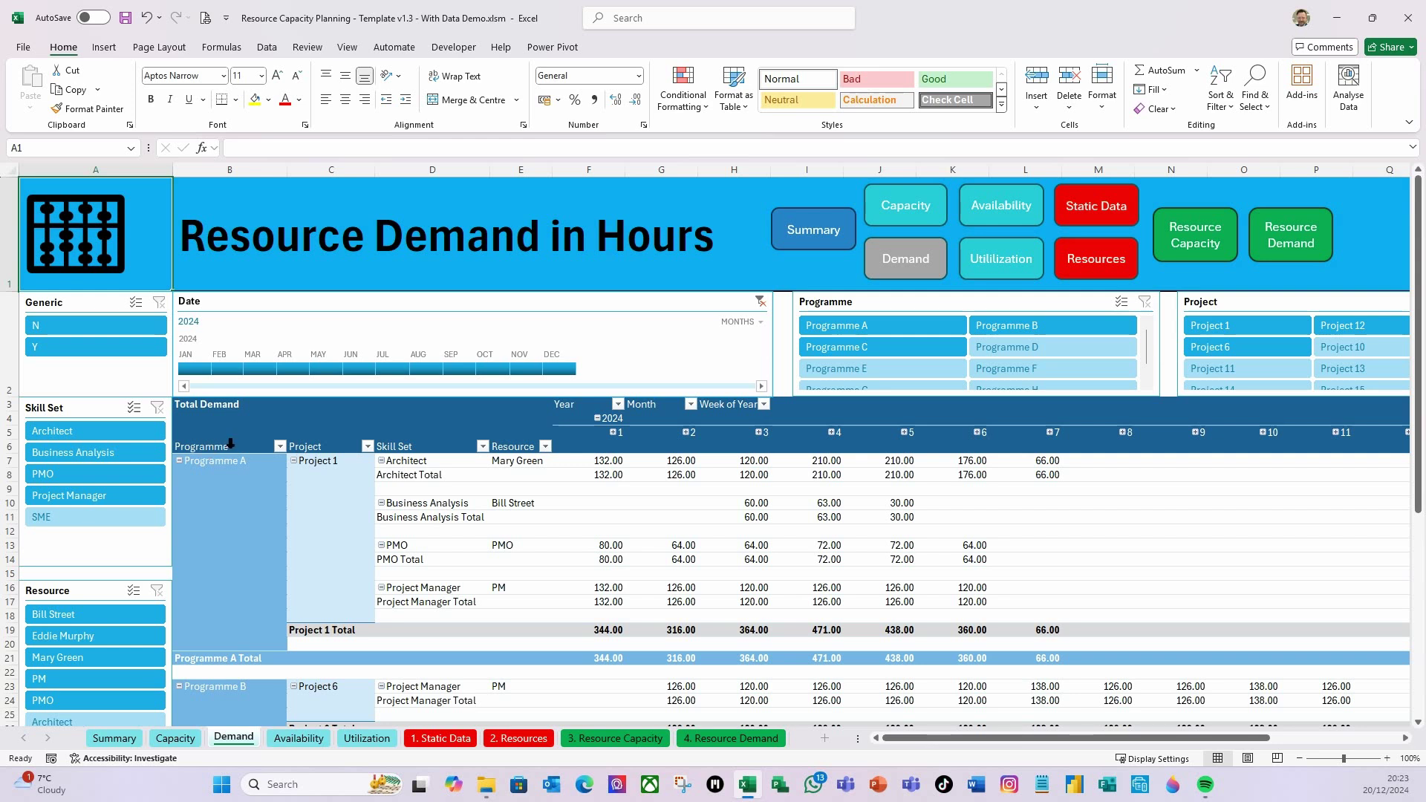
Step: Rename the Demand pivot's Programme row field in B6 to 'Business'
{"action": "left_click", "coordinate": [206, 450]}
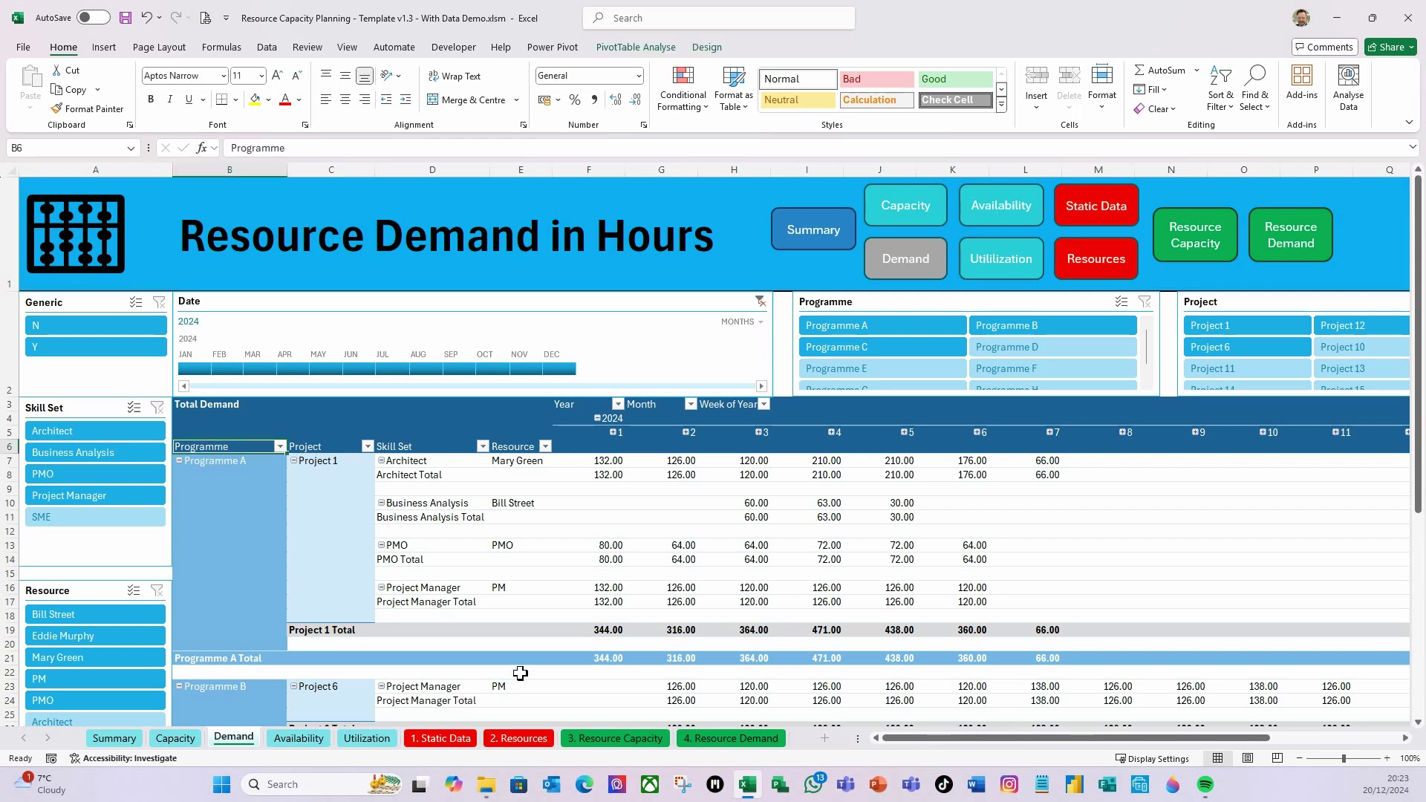
{"action": "type", "text": "Business"}
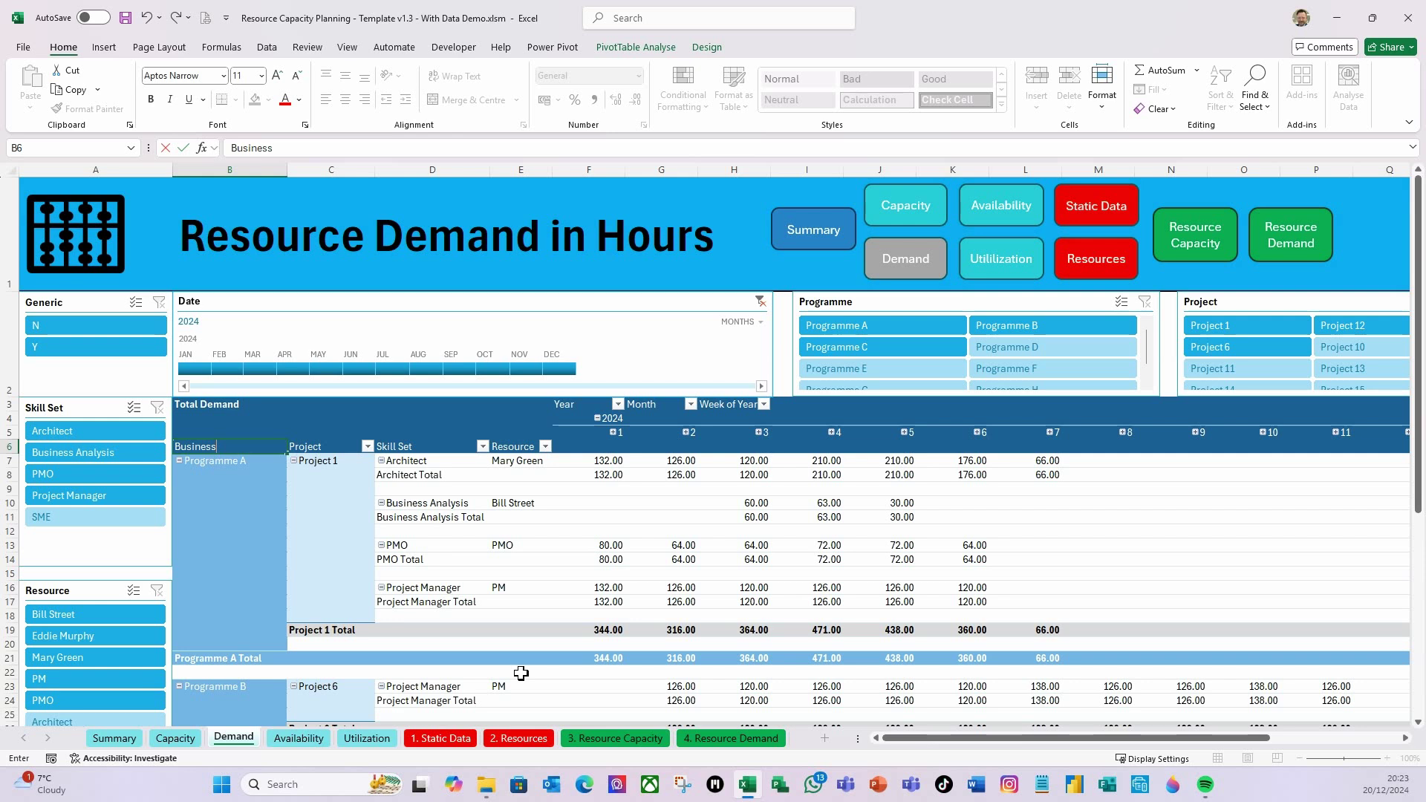
{"action": "key", "text": "Tab"}
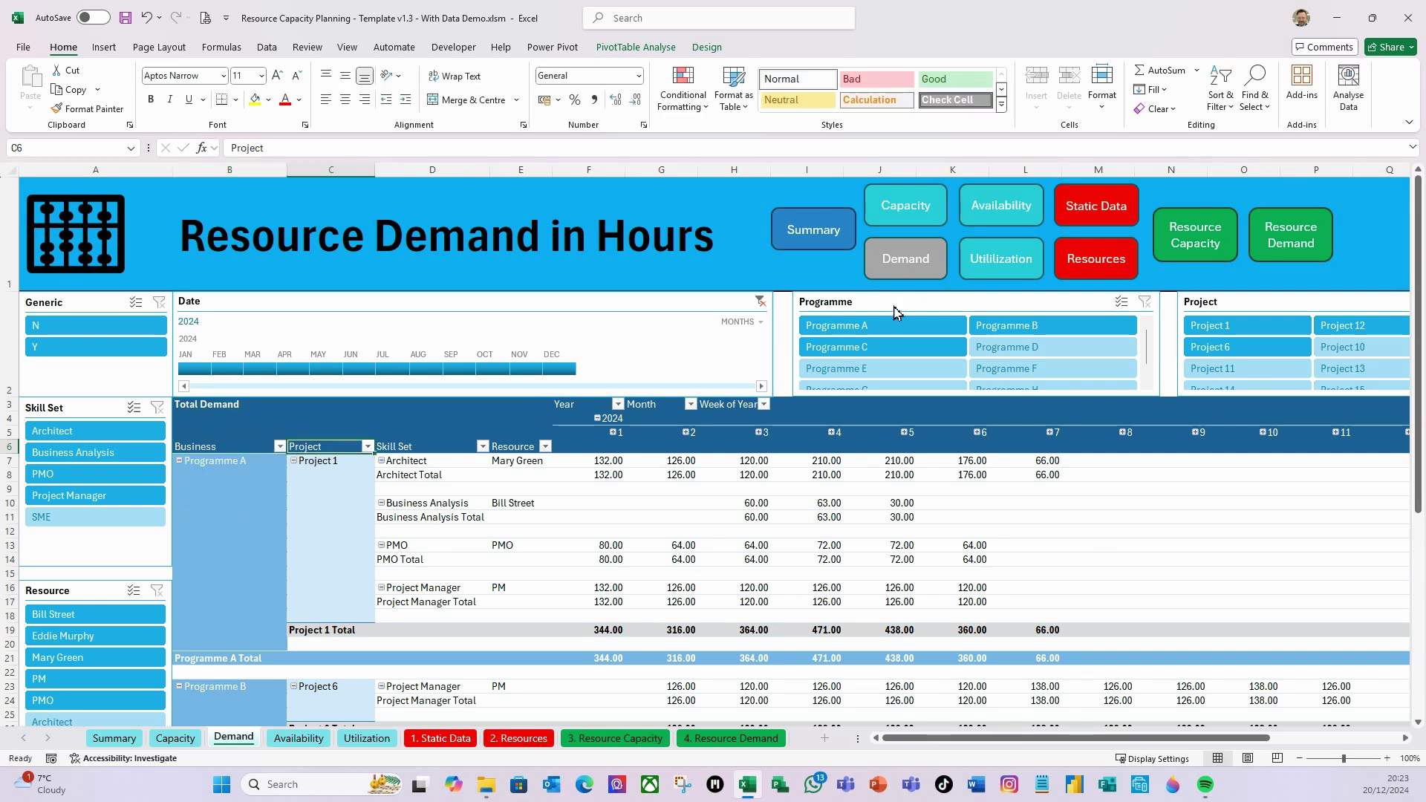
{"action": "right_click", "coordinate": [975, 308]}
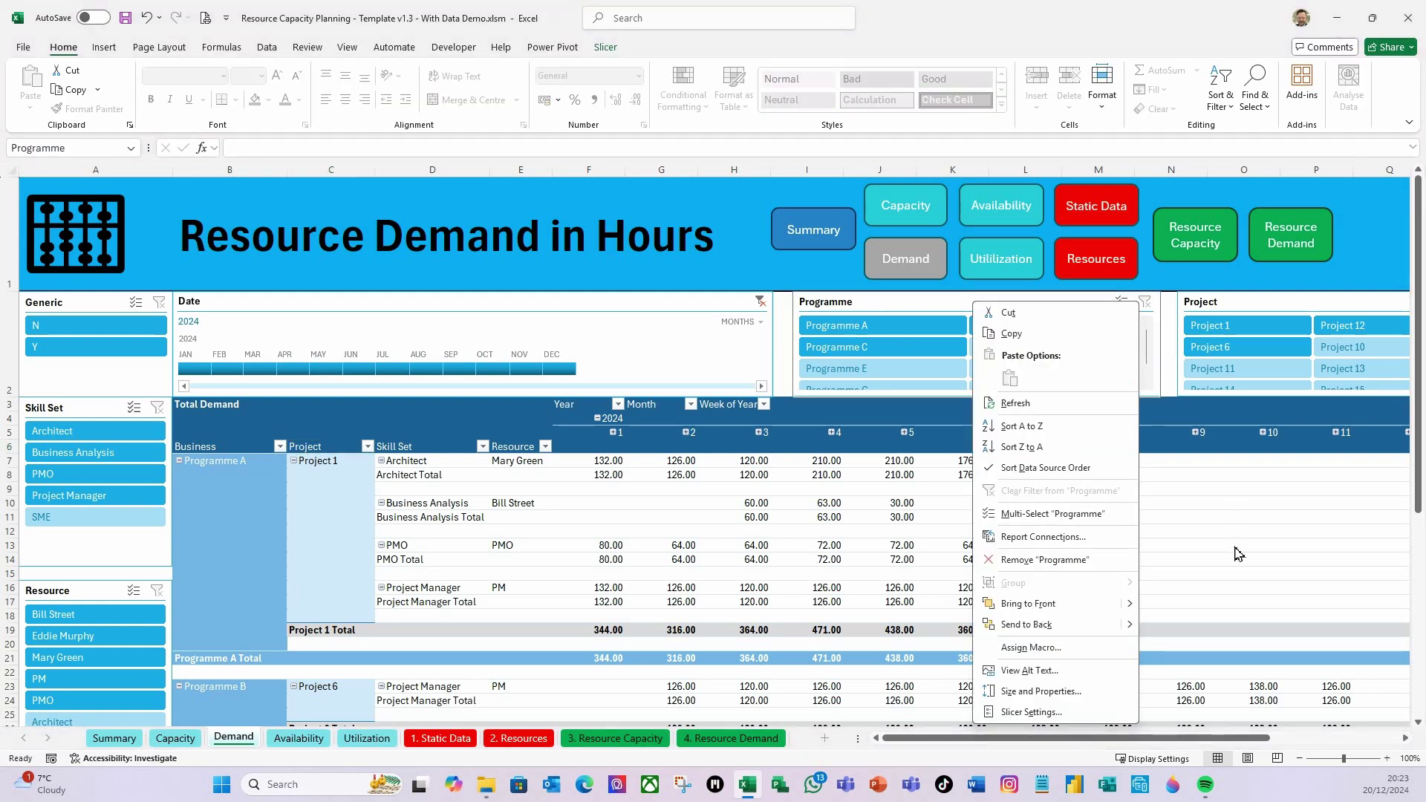
Step: Change the Programme slicer's caption to 'Business' and return to the Static Data sheet
{"action": "left_click", "coordinate": [1032, 712]}
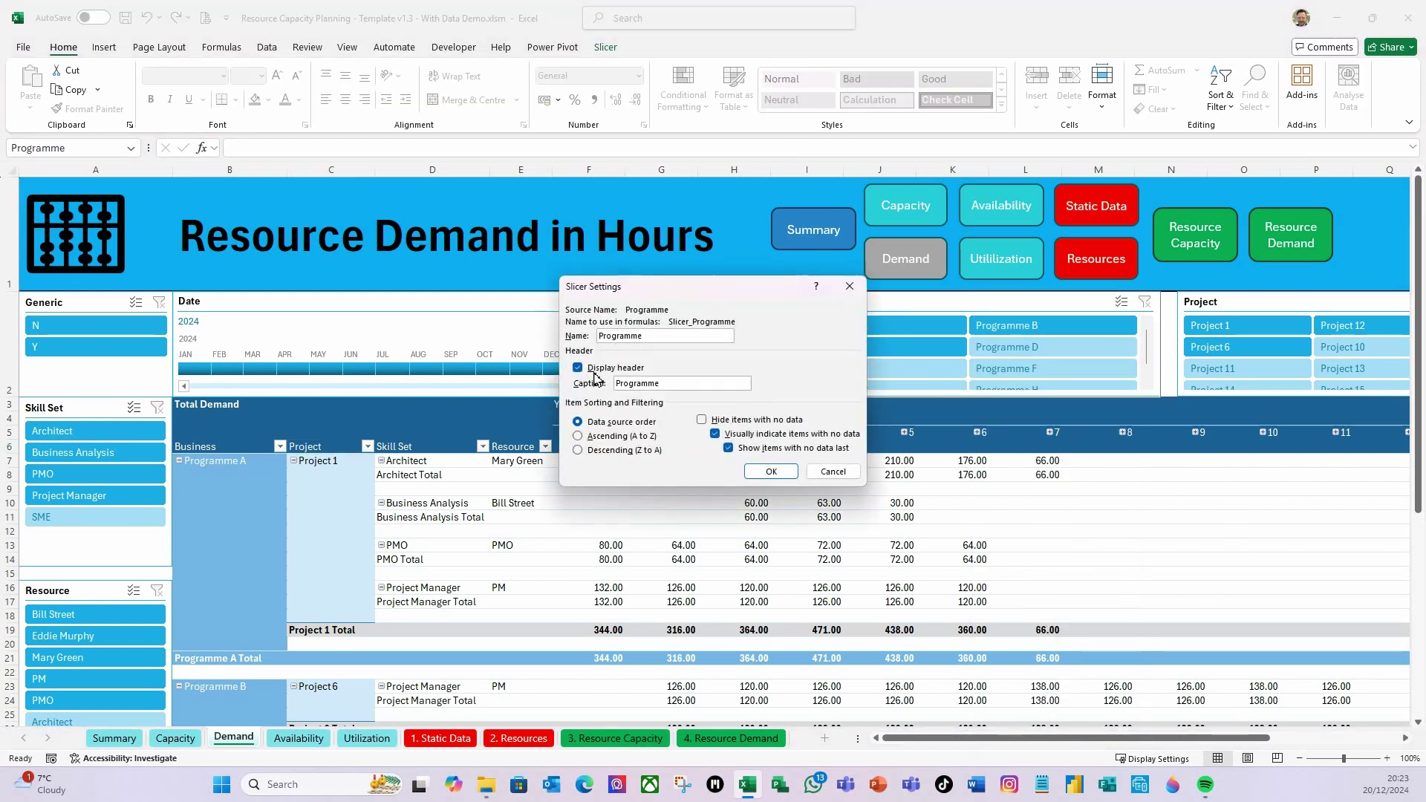
{"action": "left_click", "coordinate": [683, 386]}
{"action": "double_click", "coordinate": [666, 384]}
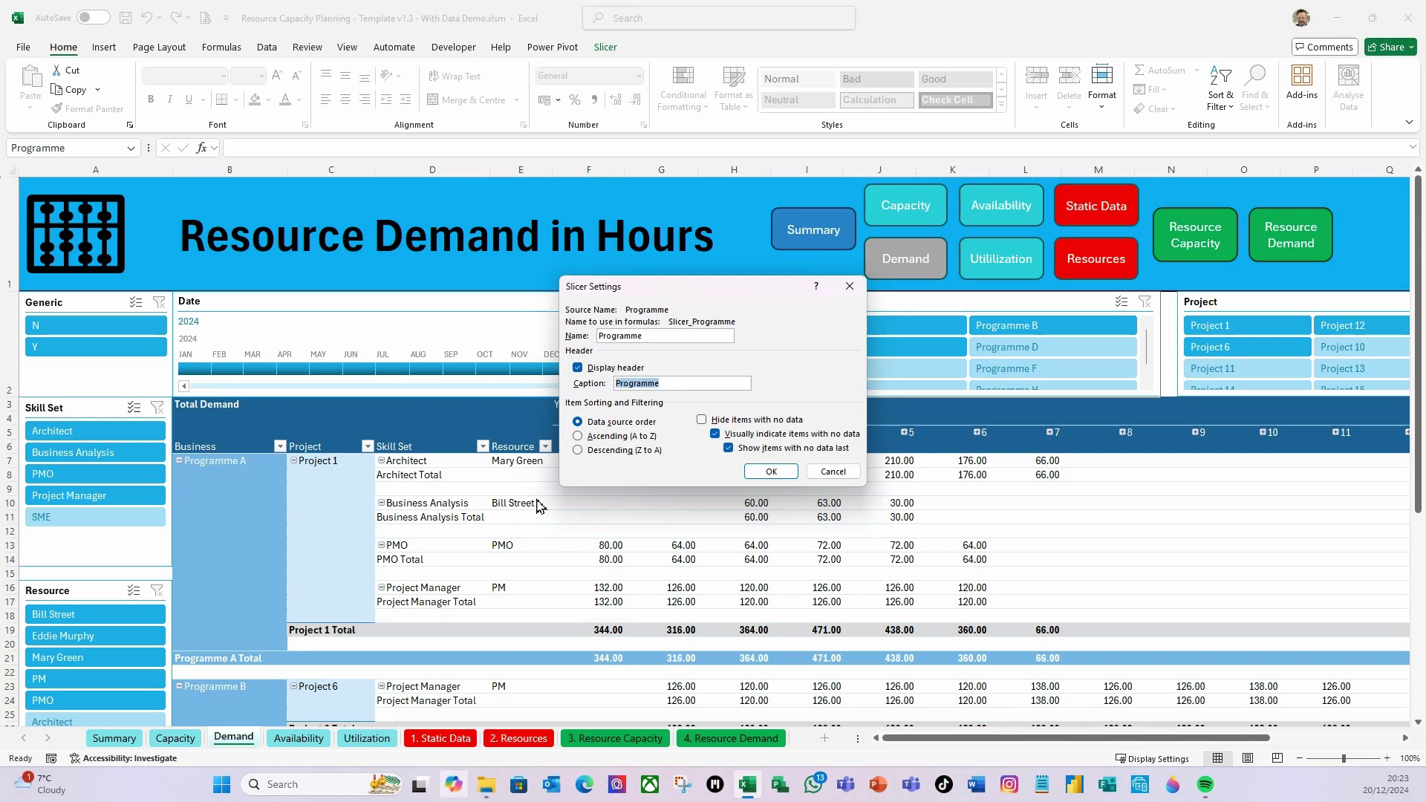
{"action": "type", "text": "Business"}
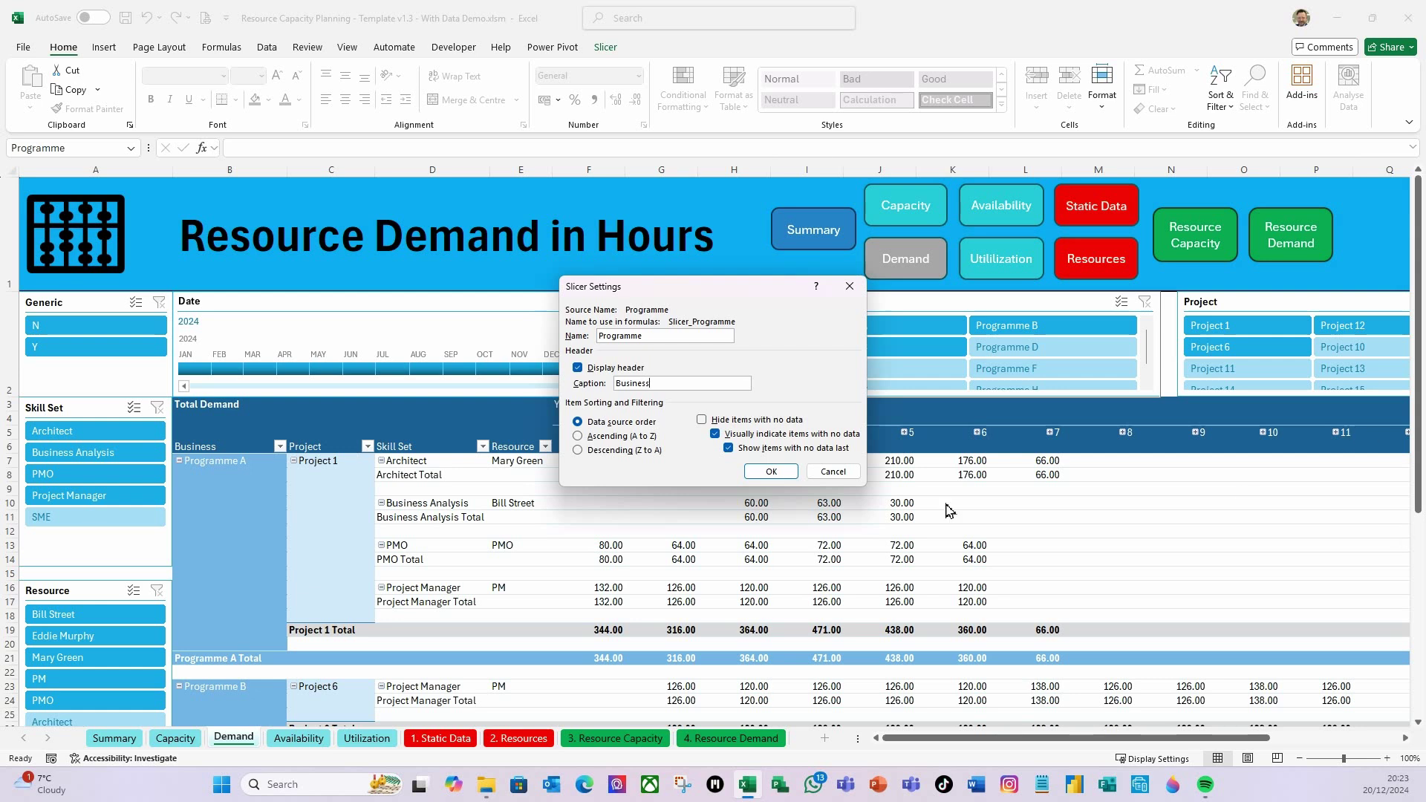
{"action": "left_click", "coordinate": [771, 471]}
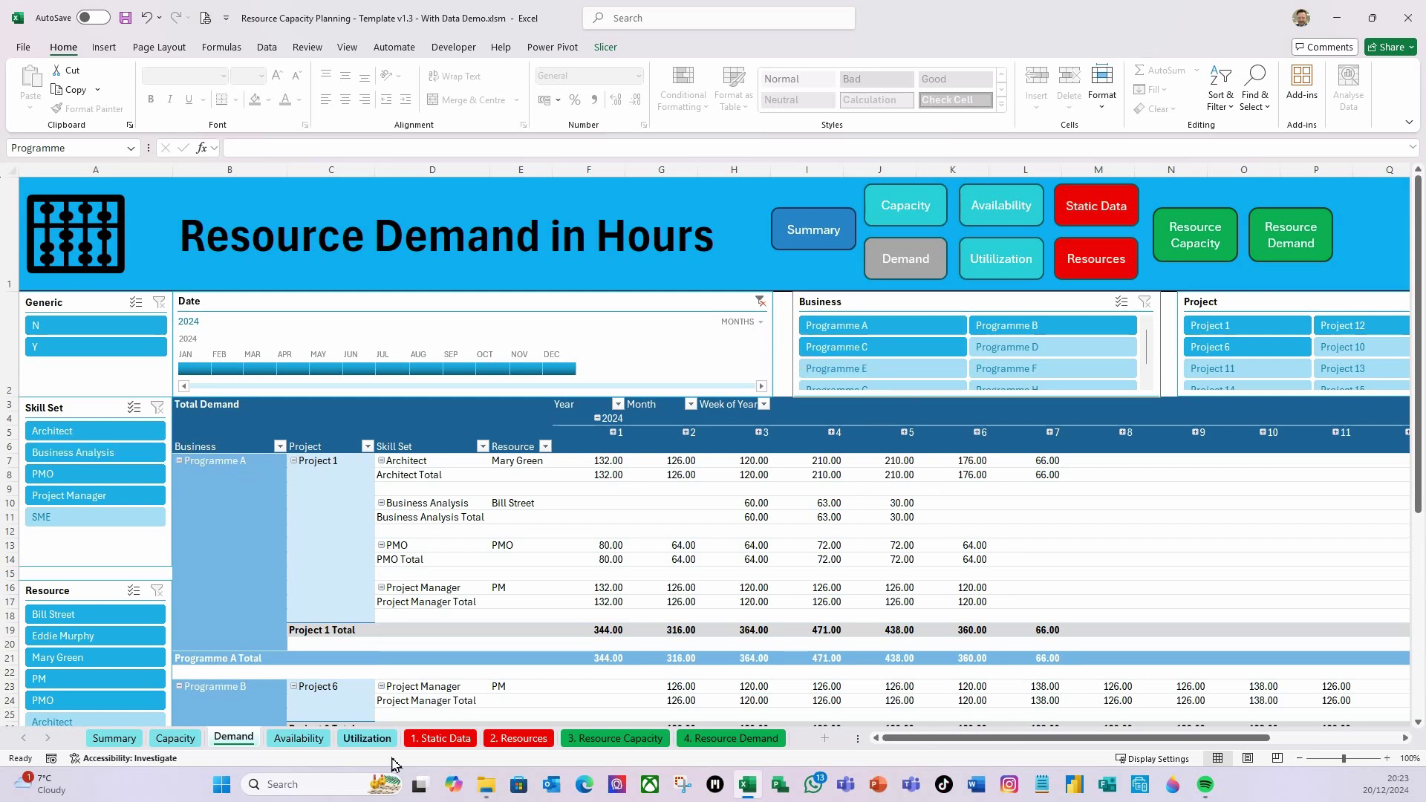
{"action": "left_click", "coordinate": [470, 745]}
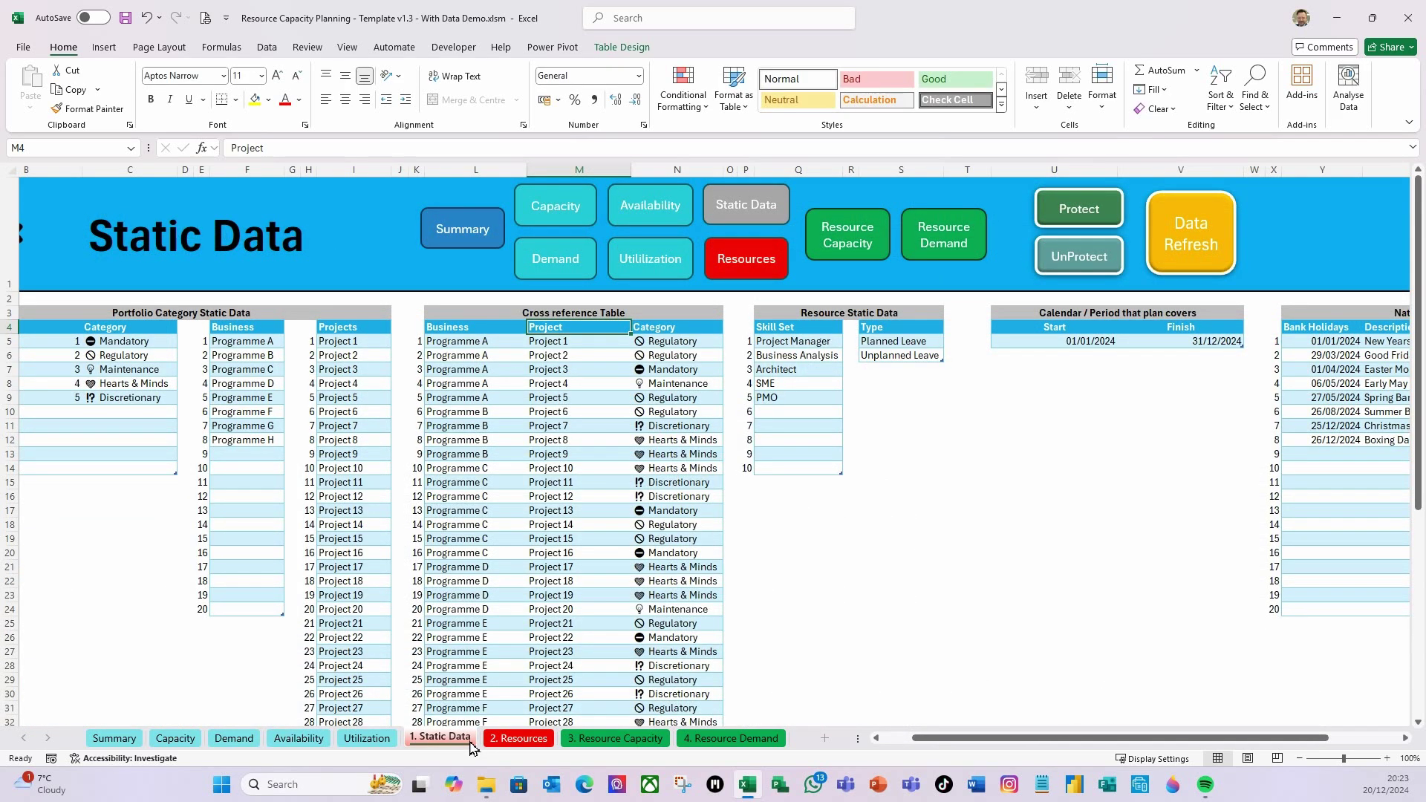
Step: Re-protect the Resource Capacity Planner, dismiss the confirmation, and refresh all planner data
{"action": "left_click", "coordinate": [1079, 215]}
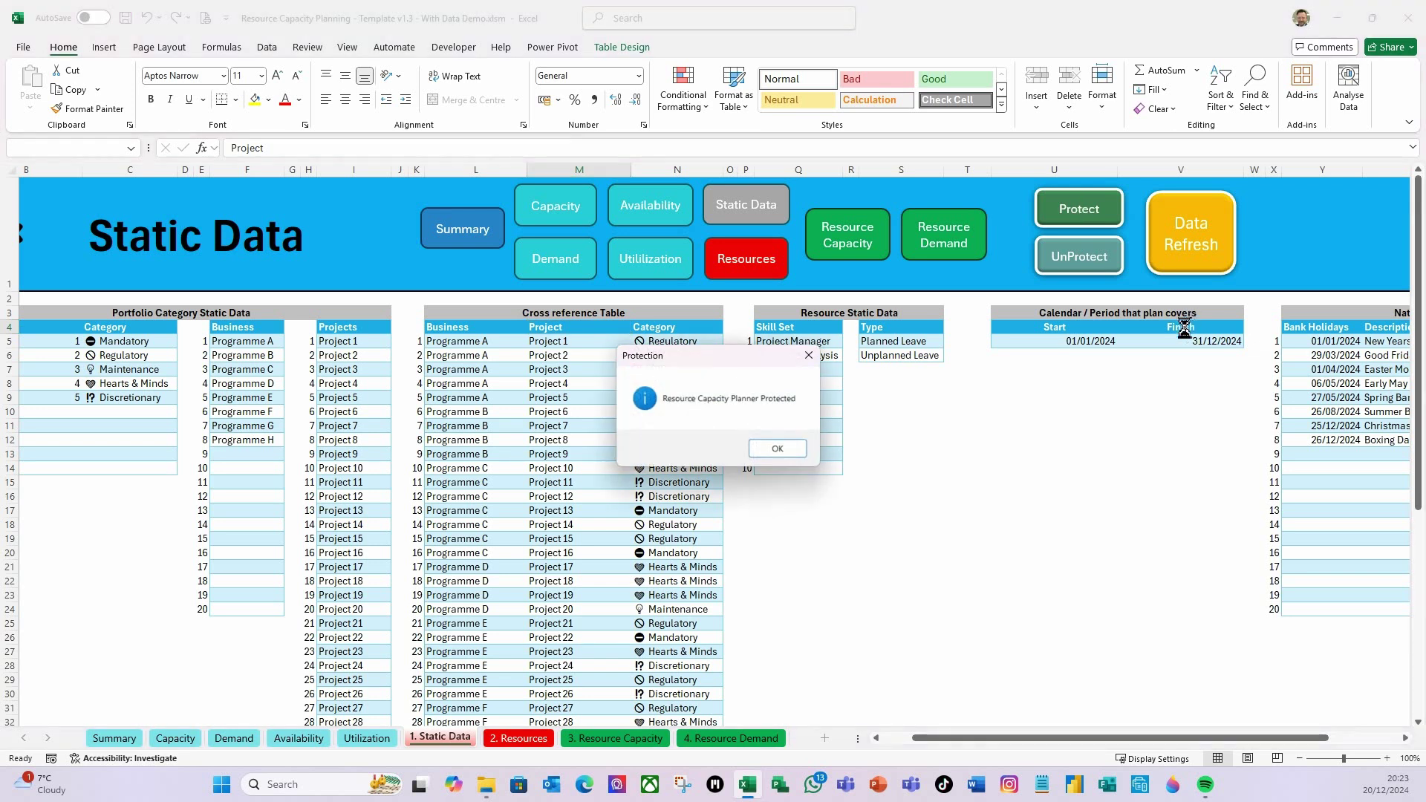
{"action": "left_click", "coordinate": [792, 450]}
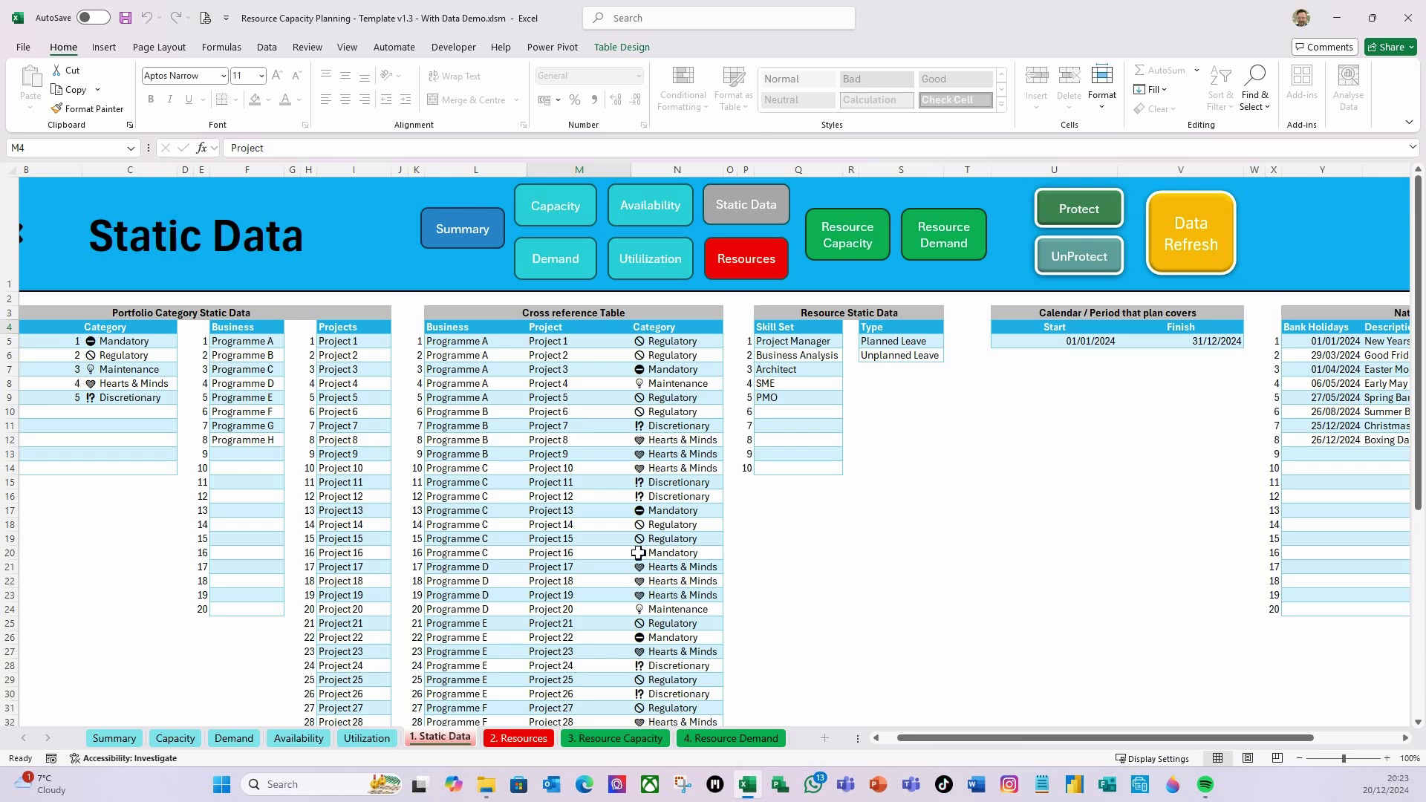
{"action": "left_click", "coordinate": [1192, 244]}
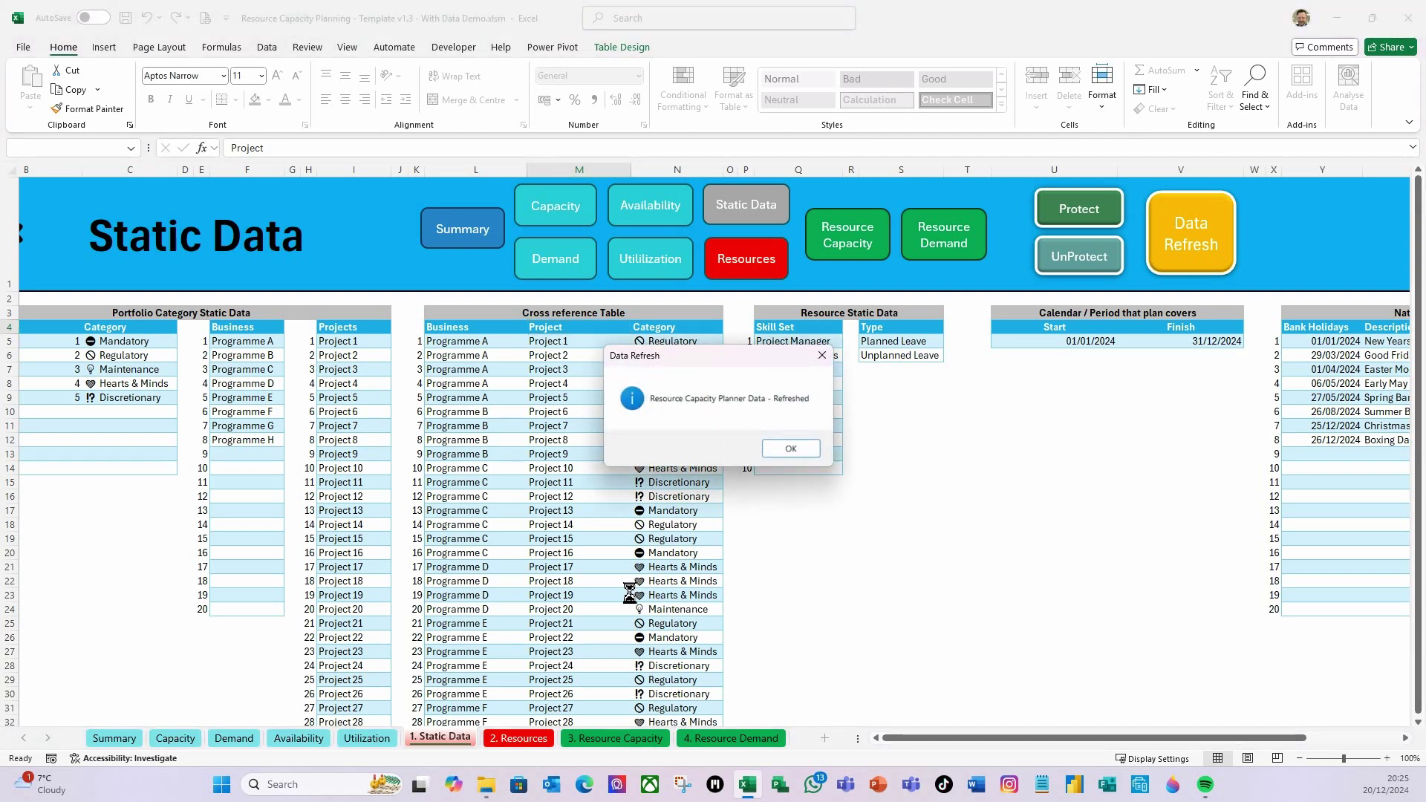
Step: Dismiss the data refresh confirmation on the Static Data sheet
{"action": "left_click", "coordinate": [792, 450]}
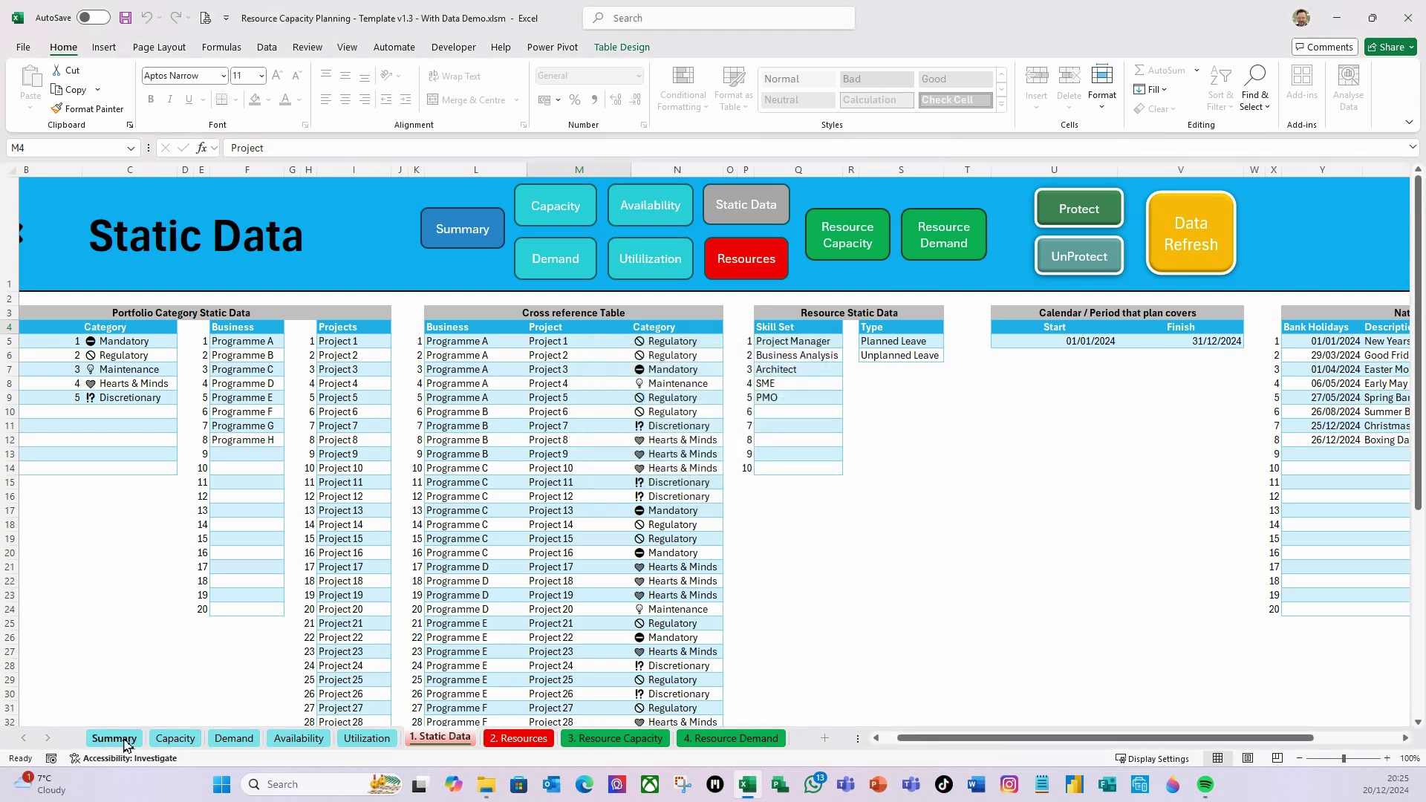
{"action": "left_click", "coordinate": [234, 737]}
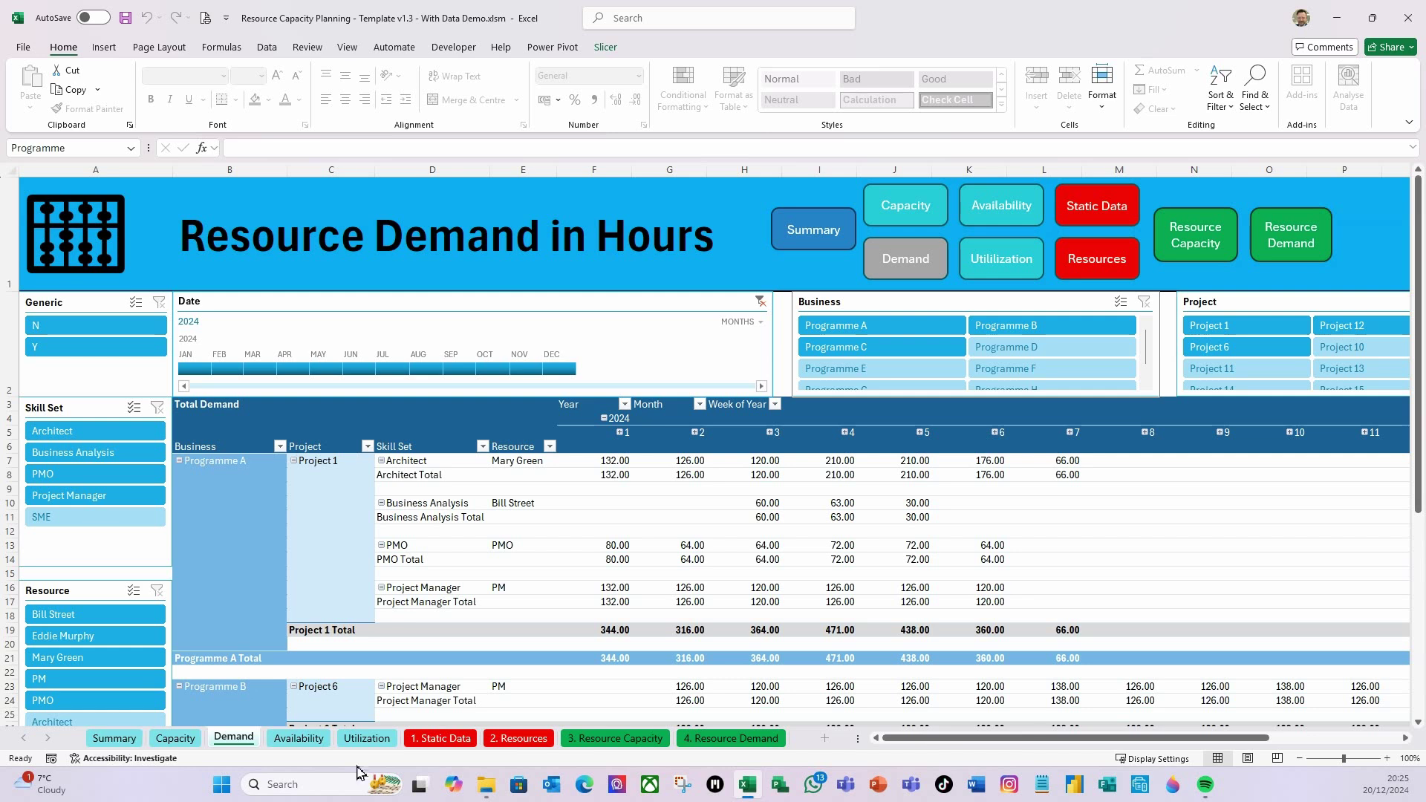
{"action": "left_click", "coordinate": [435, 742]}
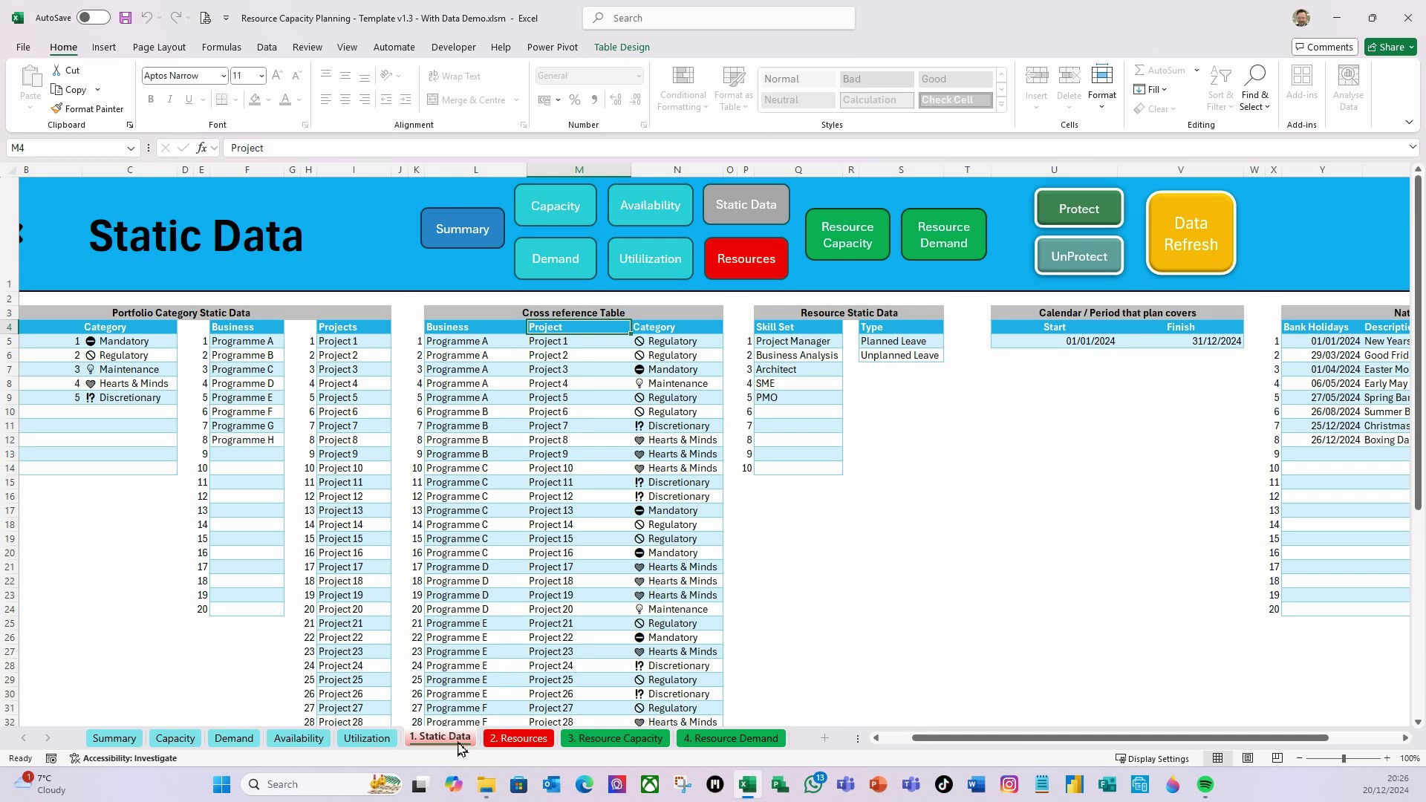
{"action": "left_click", "coordinate": [533, 746]}
Step: Unprotect the planner from the Static Data sheet
{"action": "left_click", "coordinate": [563, 329]}
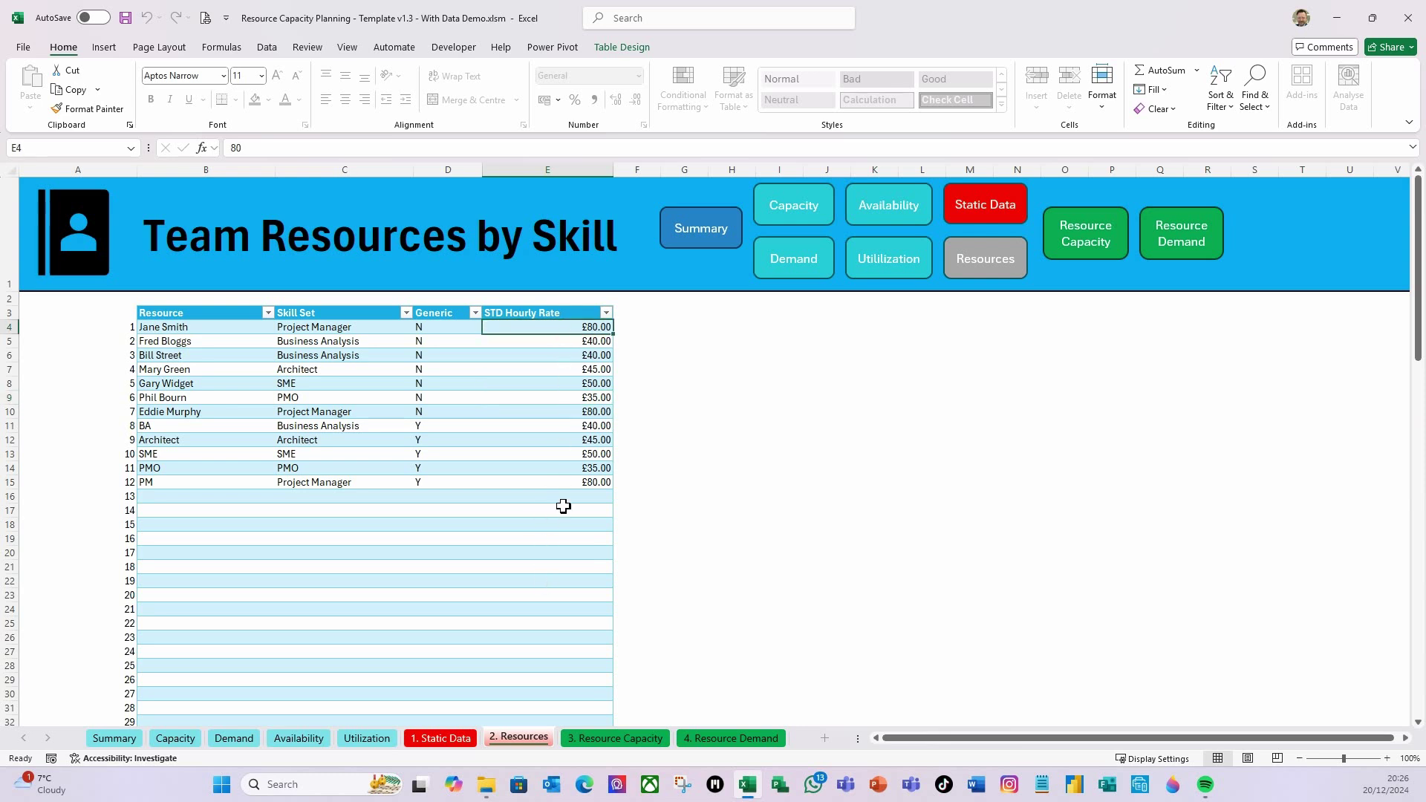
{"action": "left_click", "coordinate": [974, 217]}
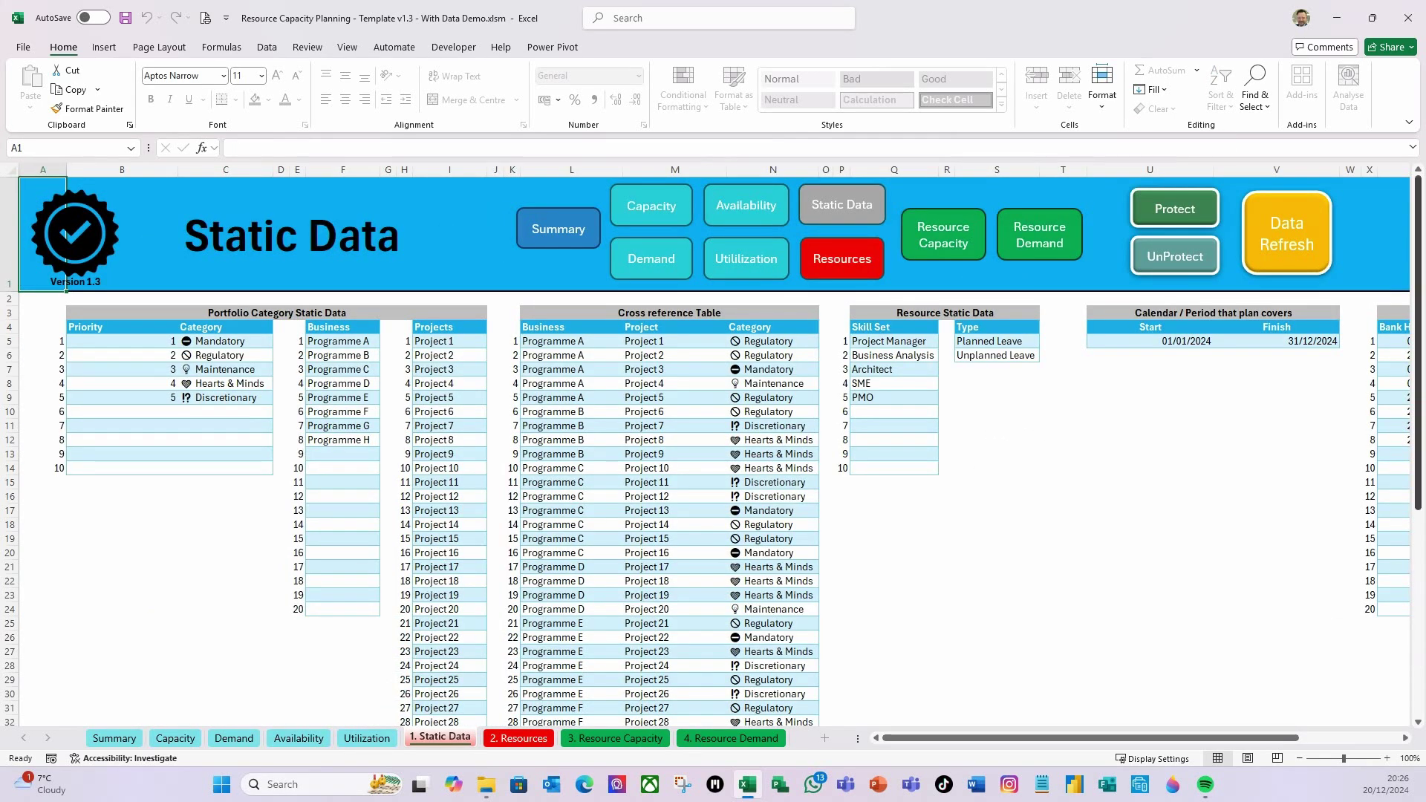
{"action": "left_click", "coordinate": [1186, 261]}
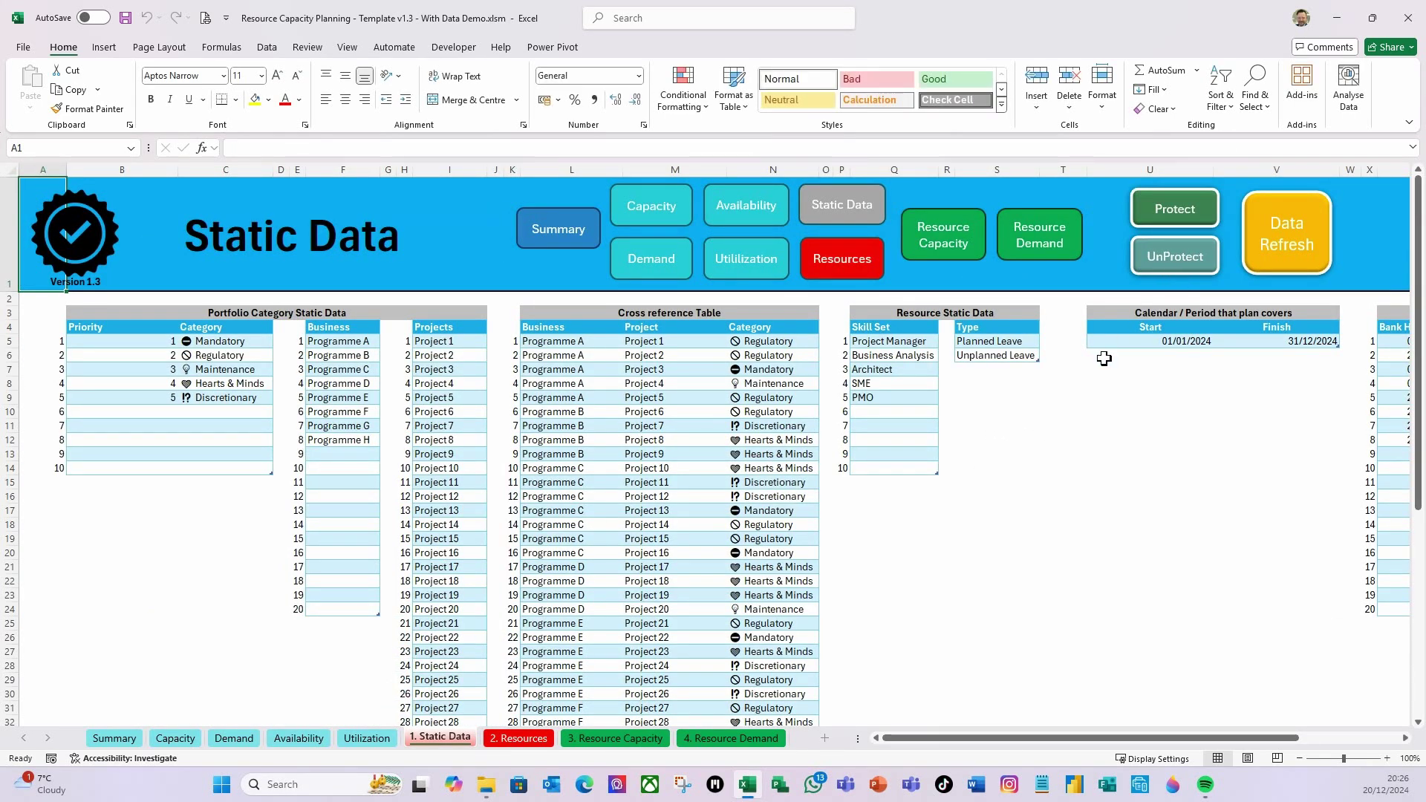
Step: On 2. Resources, select the STD Hourly Rate column from E4 down to the table's last row
{"action": "left_click", "coordinate": [518, 740]}
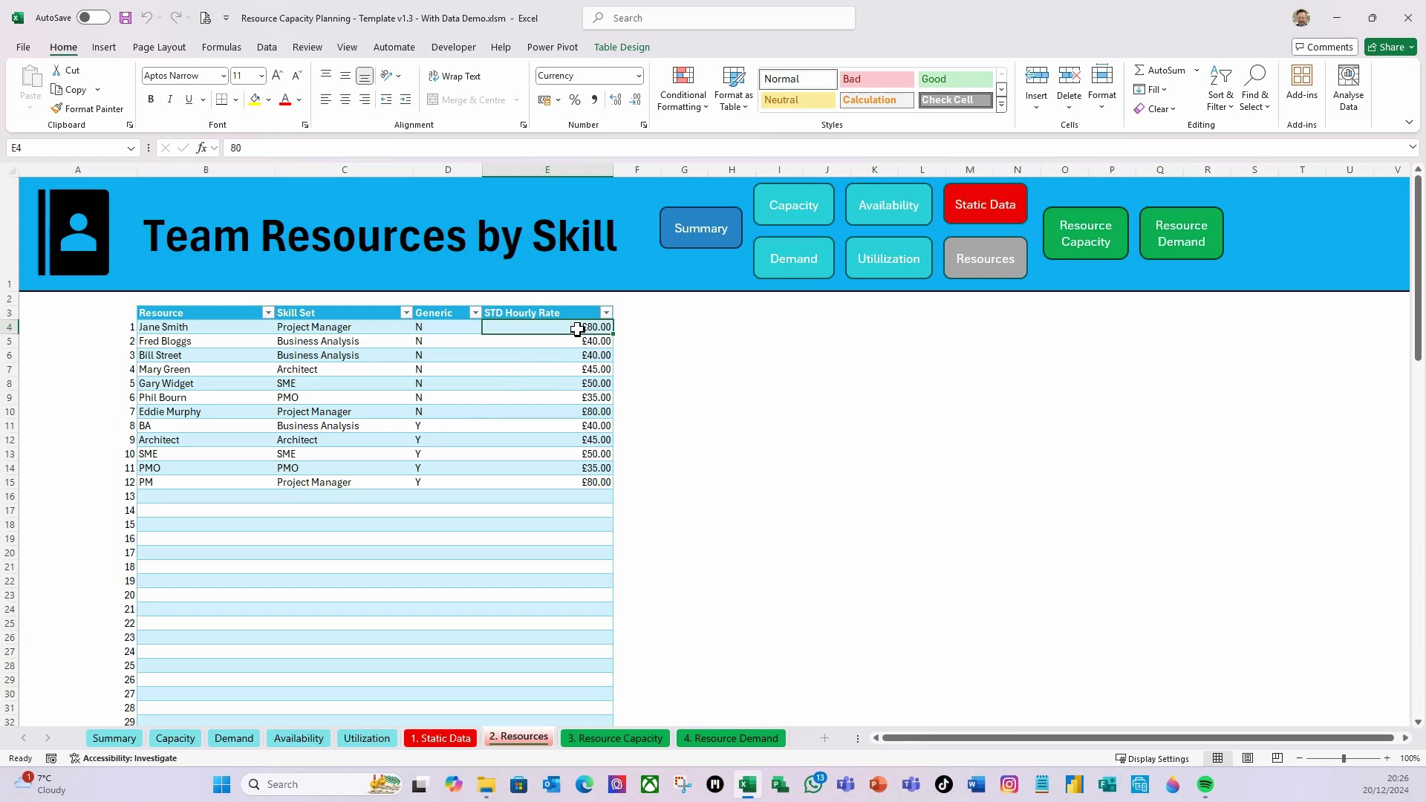
{"action": "key", "text": "shift"}
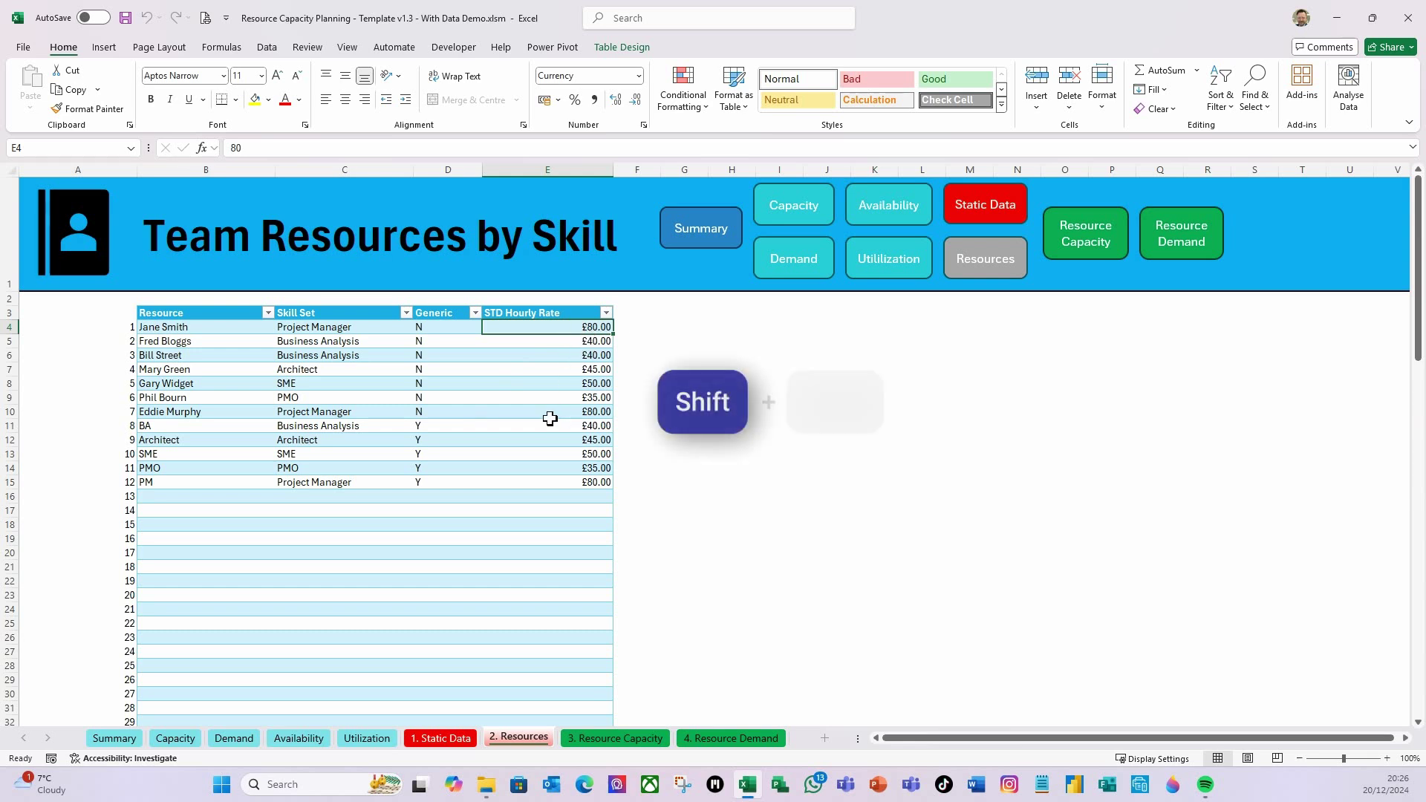
{"action": "key", "text": "ctrl+shift+Down"}
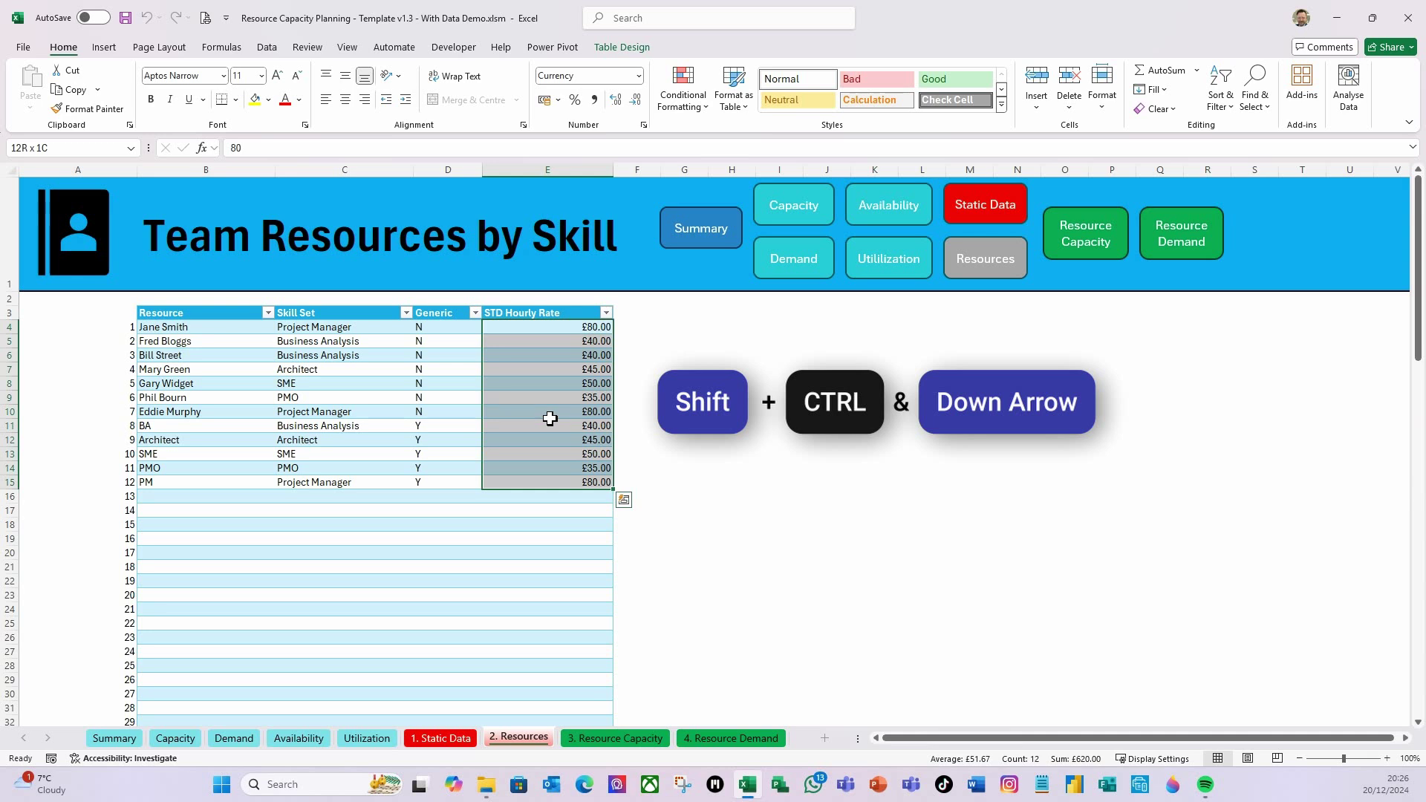
{"action": "key", "text": "ctrl+shift+Down"}
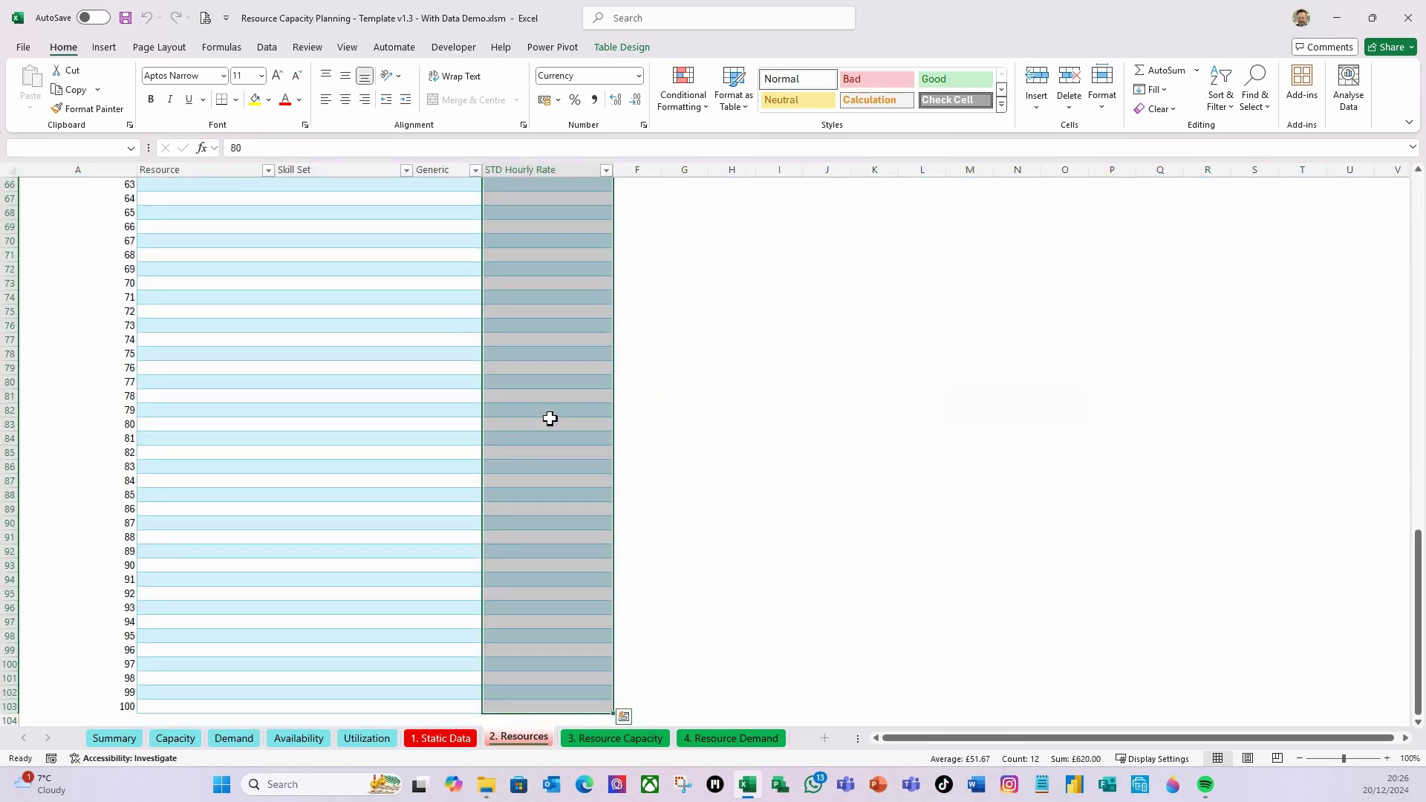
Step: Format the selected hourly rates with the $ English (United States) currency symbol
{"action": "key", "text": "ctrl+1"}
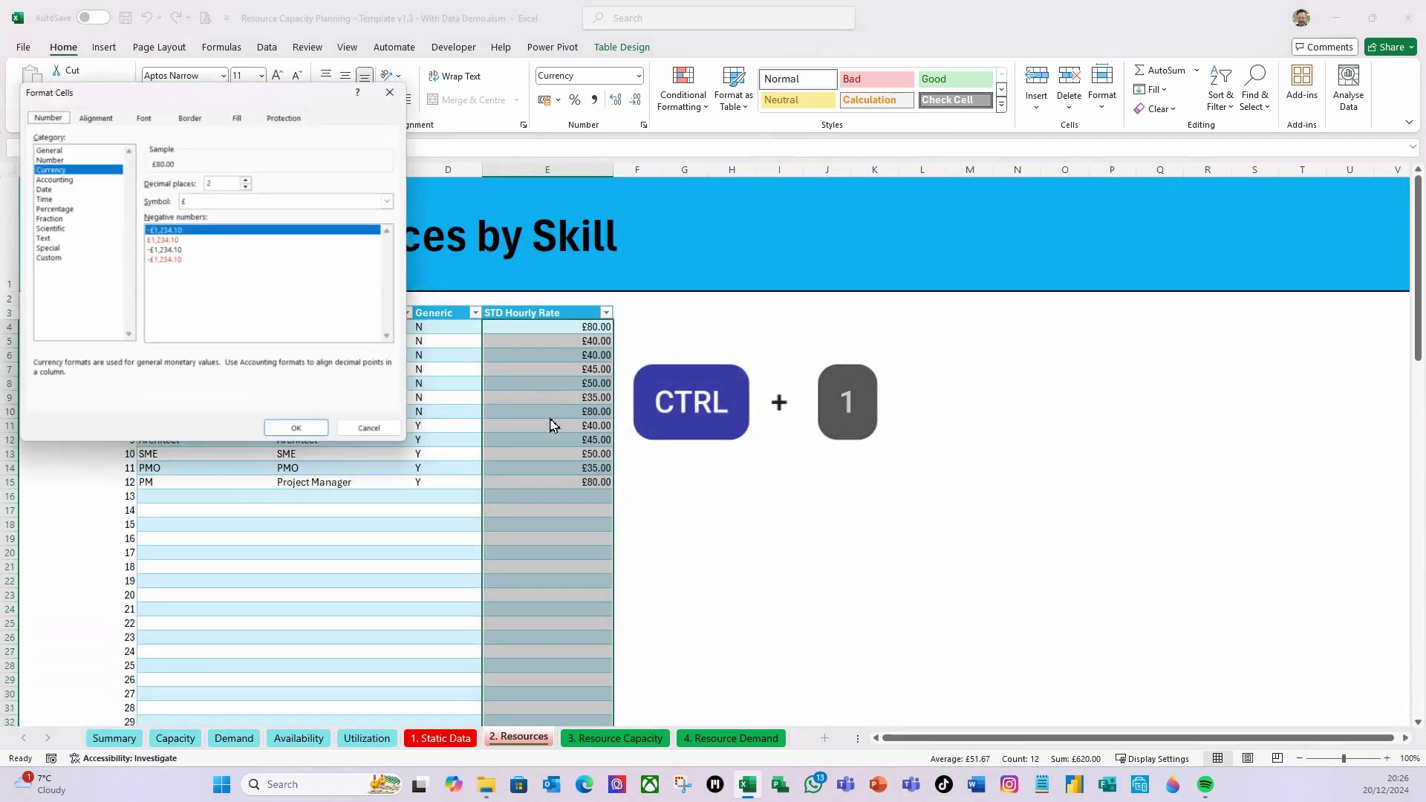
{"action": "left_click_drag", "start_coordinate": [253, 85], "coordinate": [504, 116]}
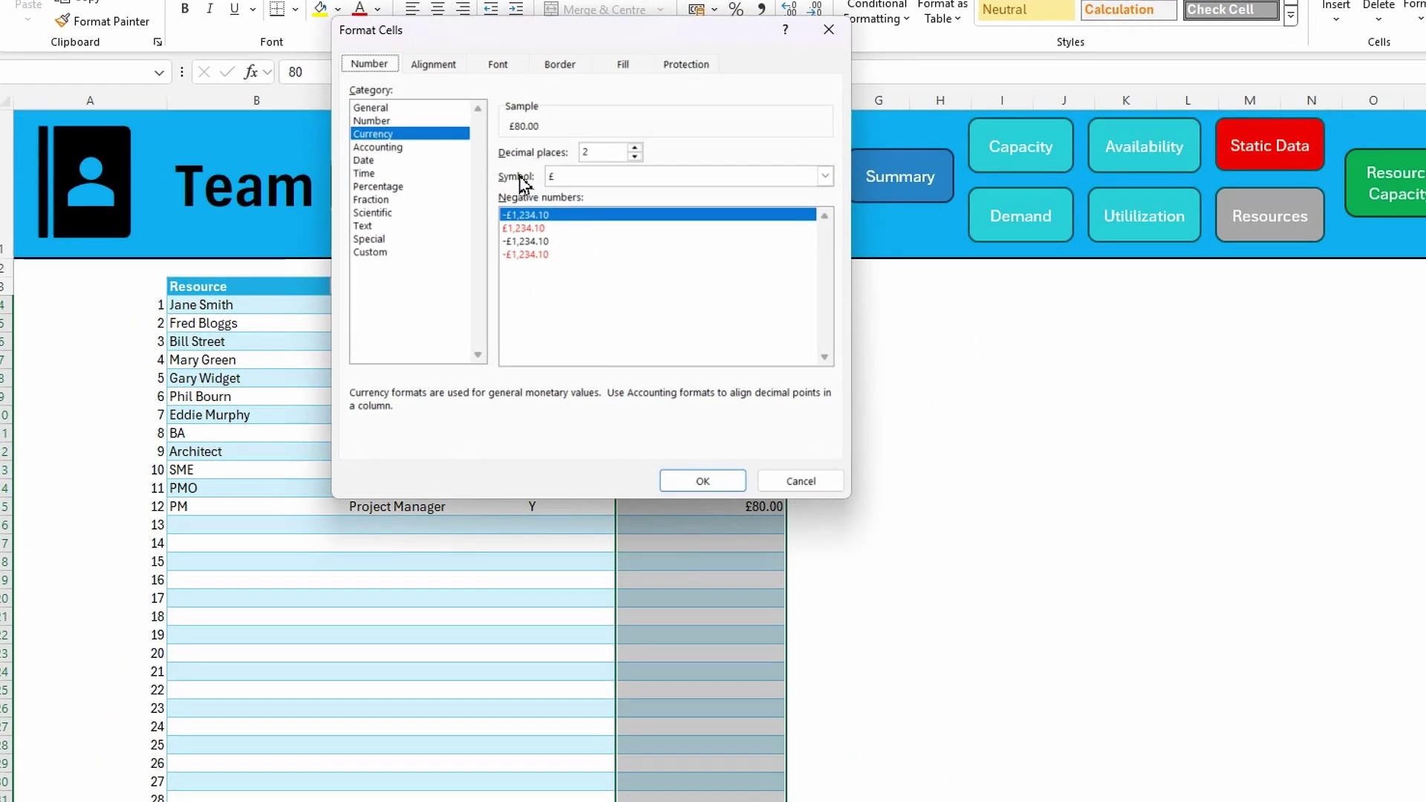
{"action": "left_click", "coordinate": [825, 177]}
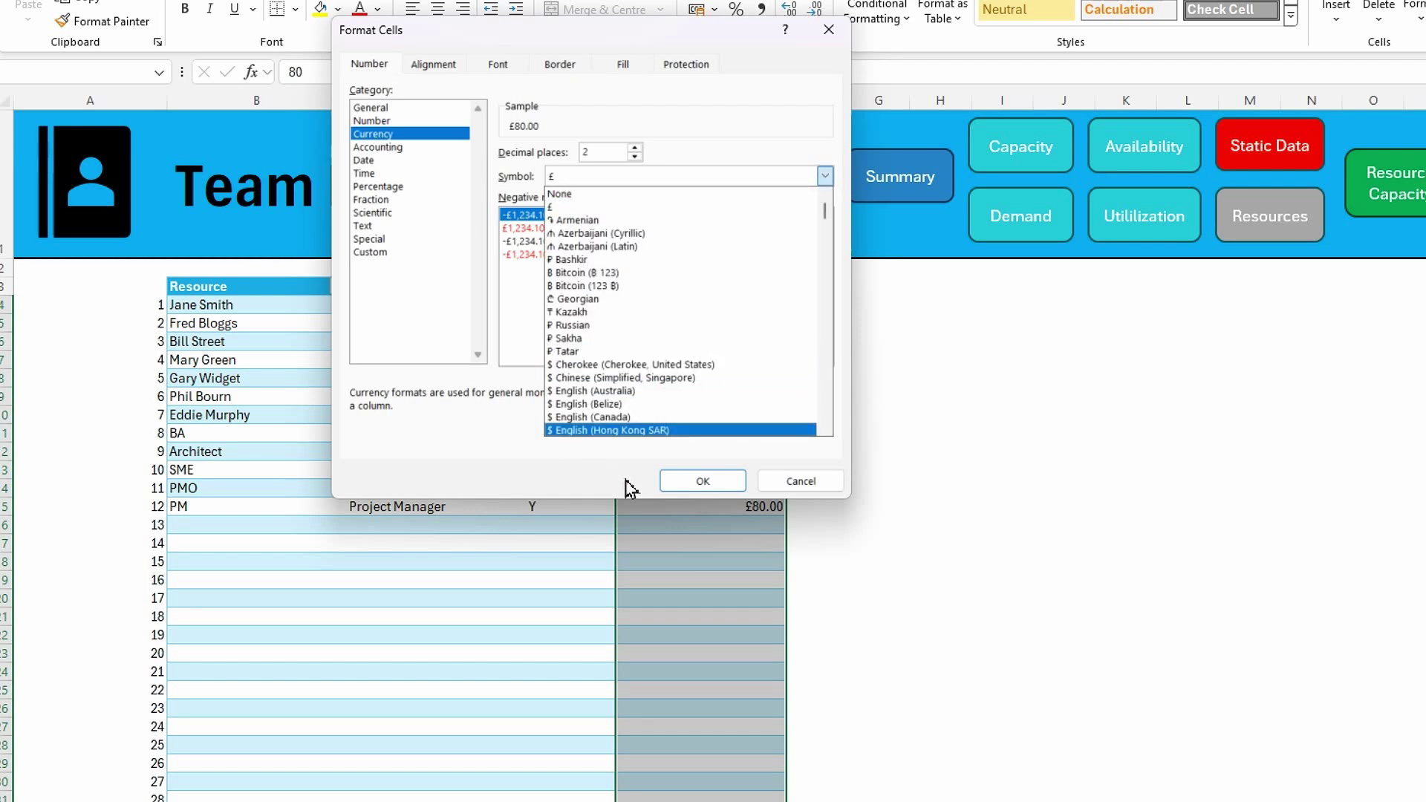
{"action": "scroll", "coordinate": [691, 401], "scroll_direction": "down", "scroll_amount": 3}
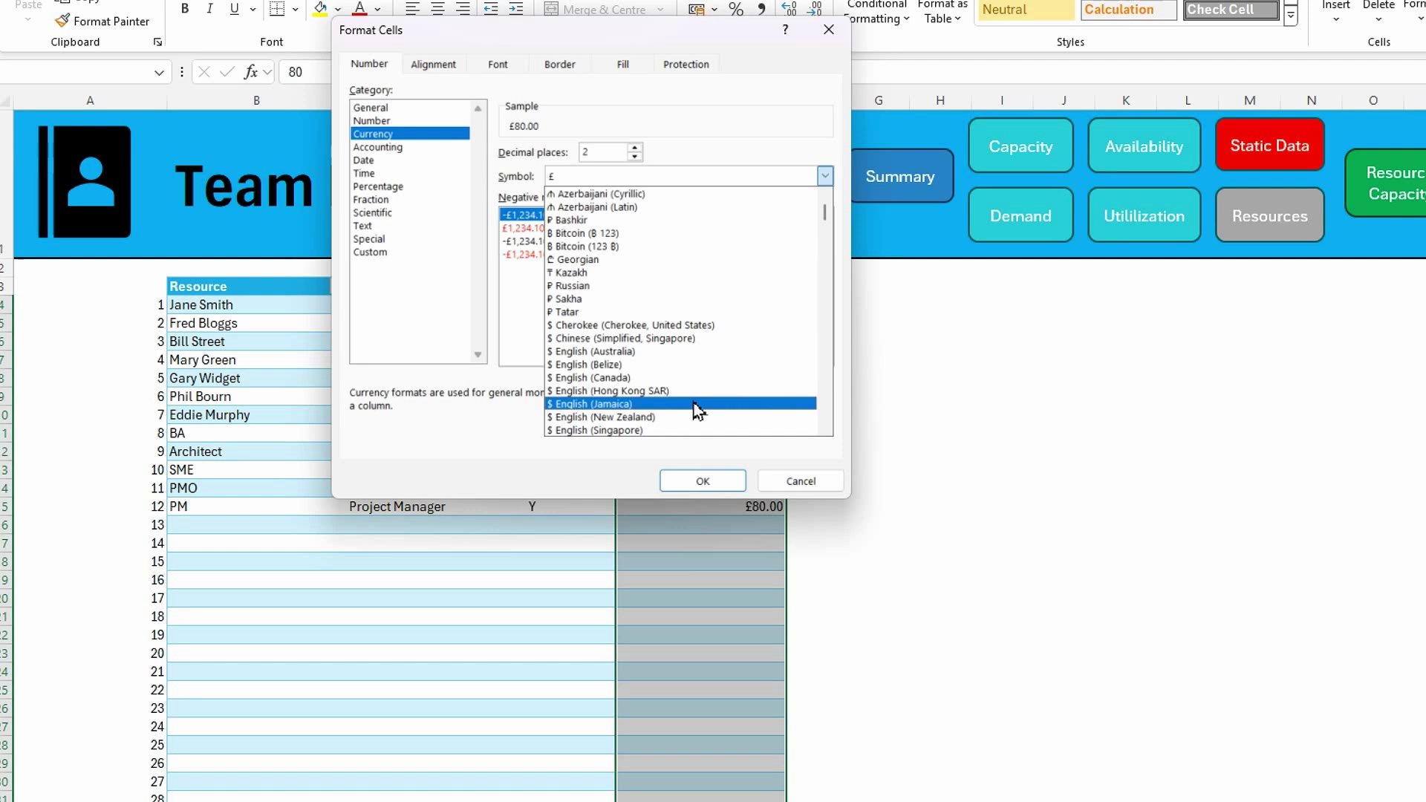
{"action": "scroll", "coordinate": [705, 382], "scroll_direction": "down", "scroll_amount": 2}
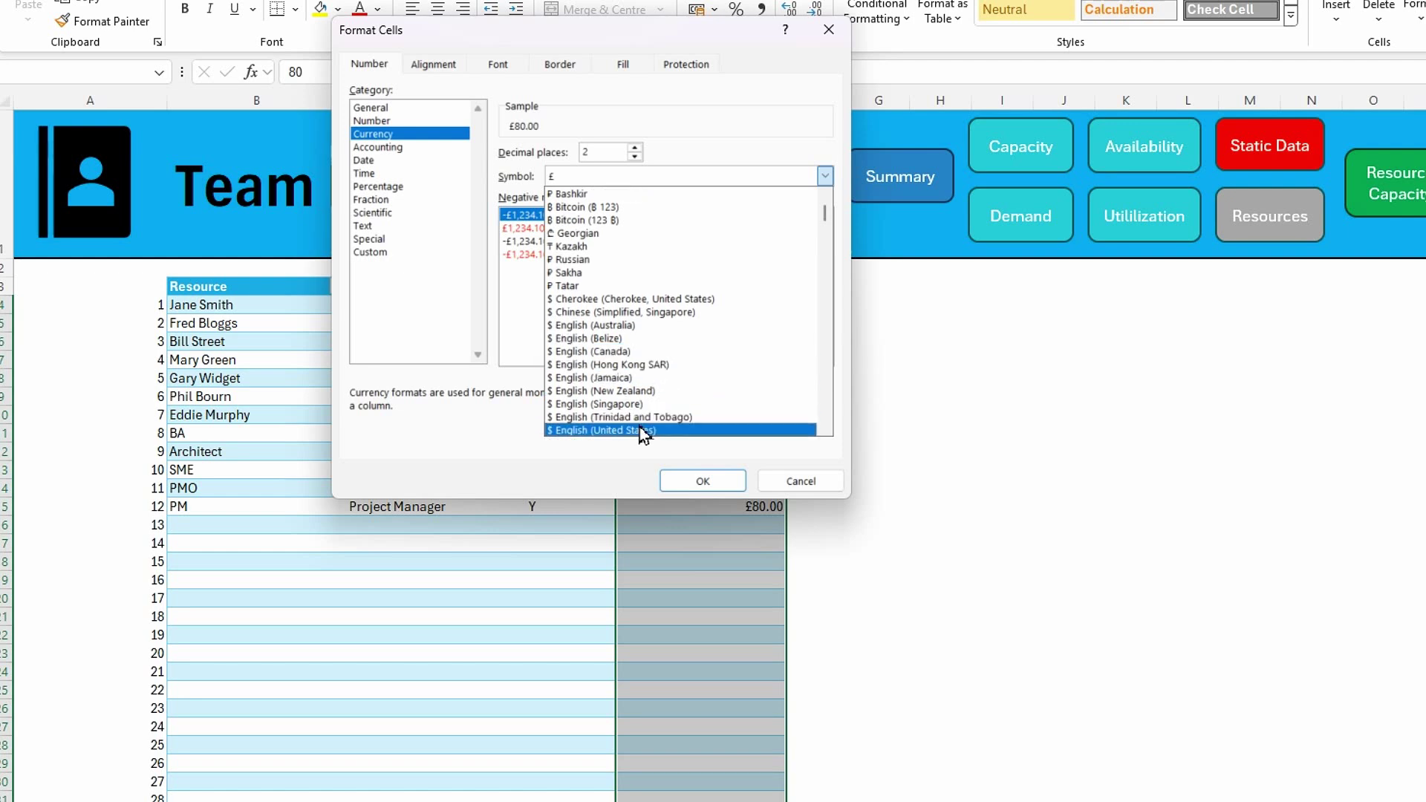
{"action": "left_click", "coordinate": [576, 433]}
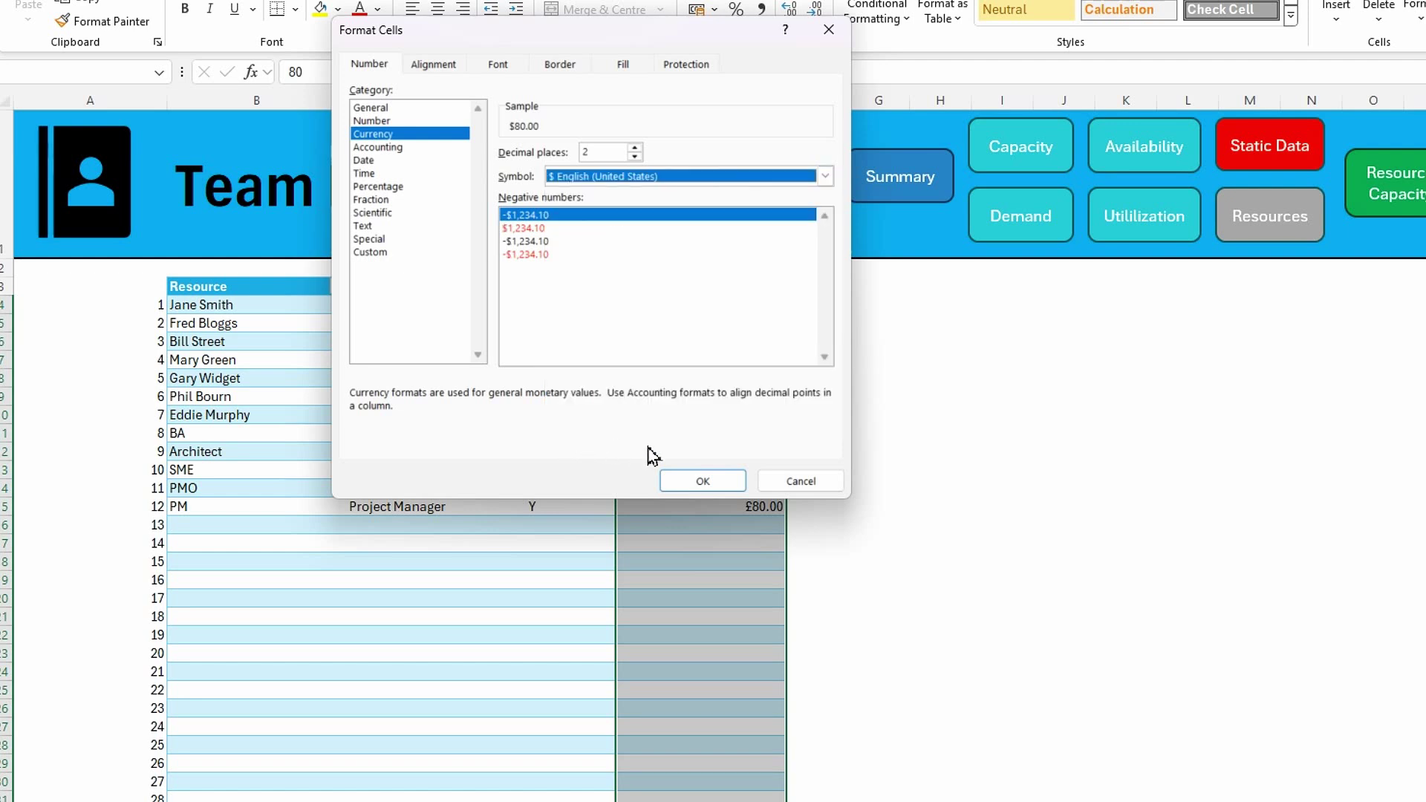
{"action": "left_click", "coordinate": [715, 484]}
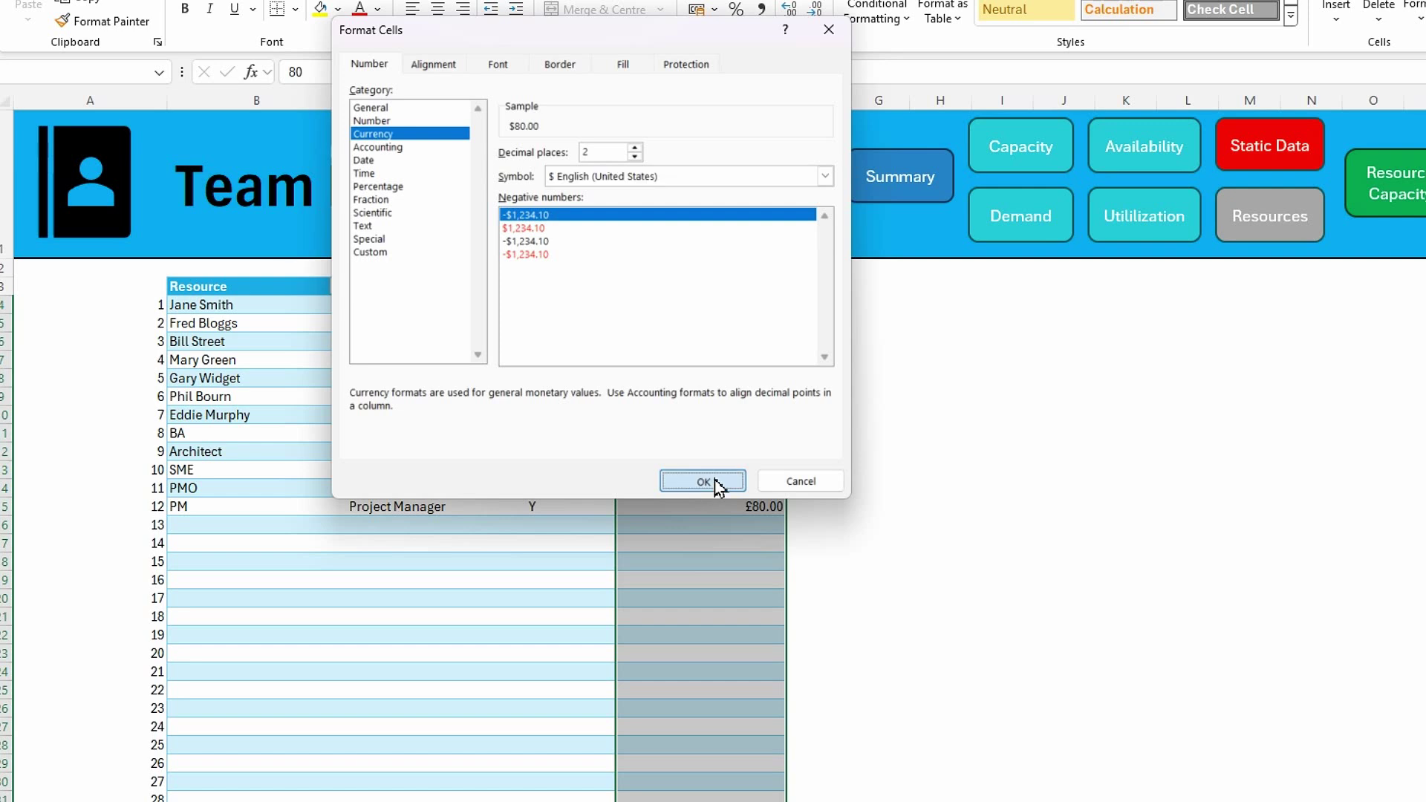
{"action": "left_click", "coordinate": [724, 652]}
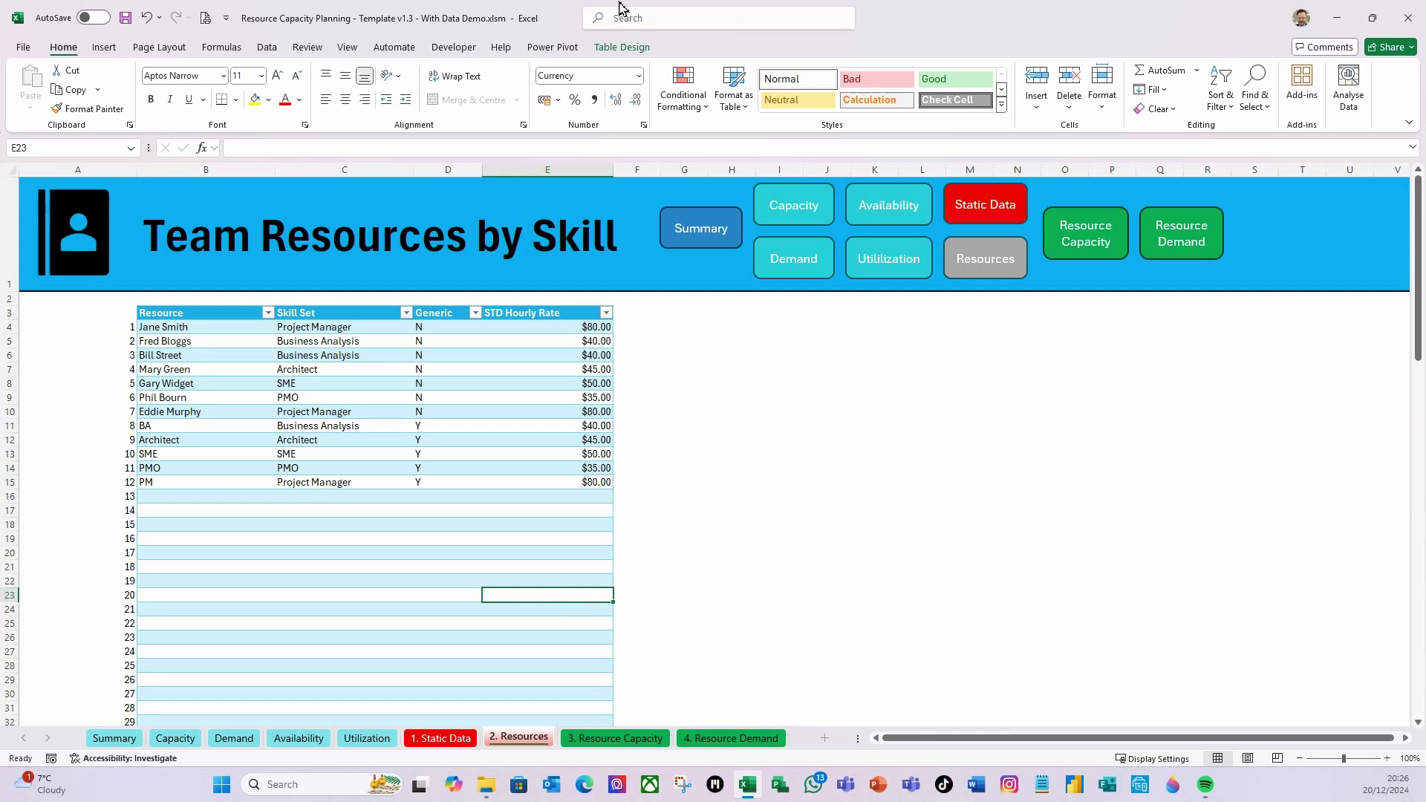
Step: Unhide the Summary Support sheet to reveal its 2024 demand, capacity and cost pivots
{"action": "left_click", "coordinate": [304, 48]}
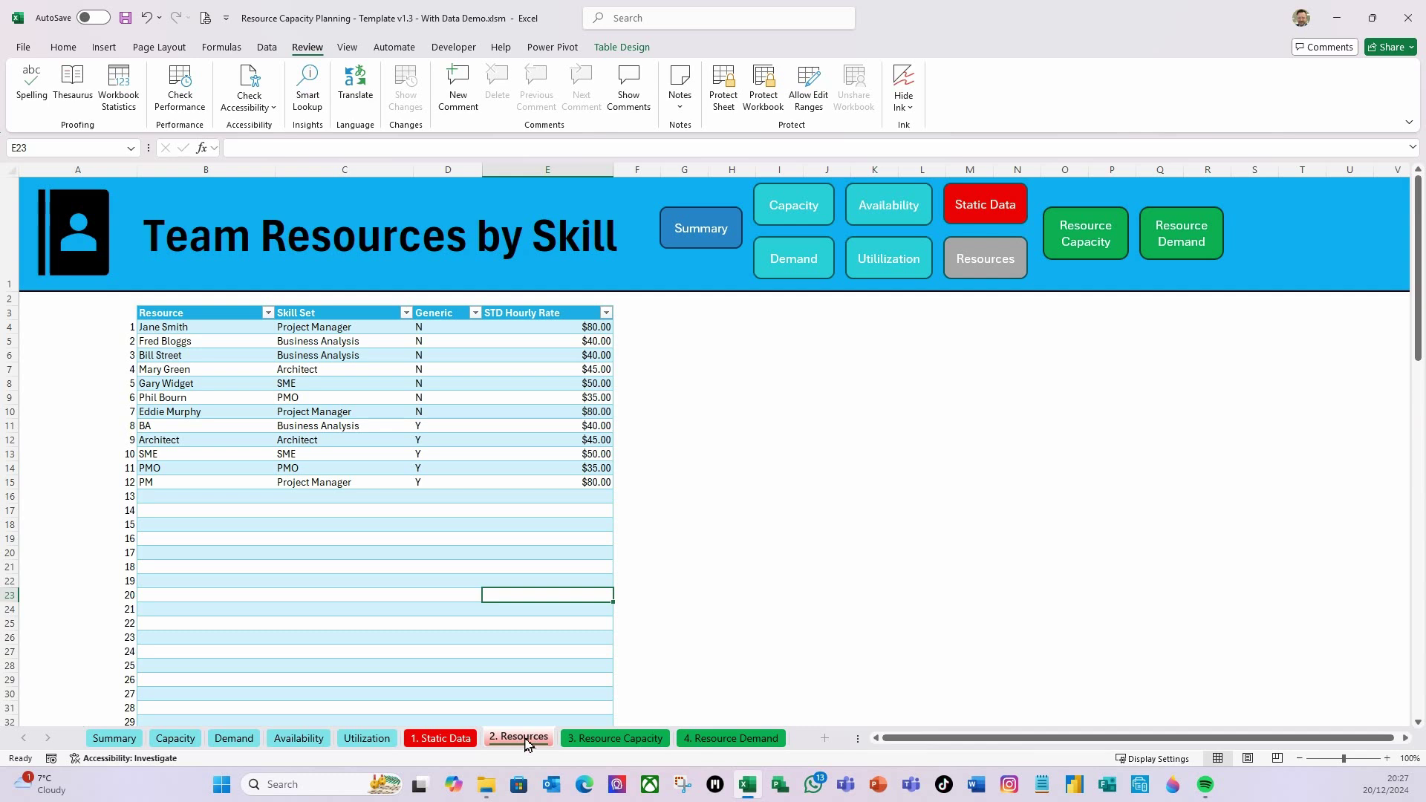
{"action": "right_click", "coordinate": [524, 745]}
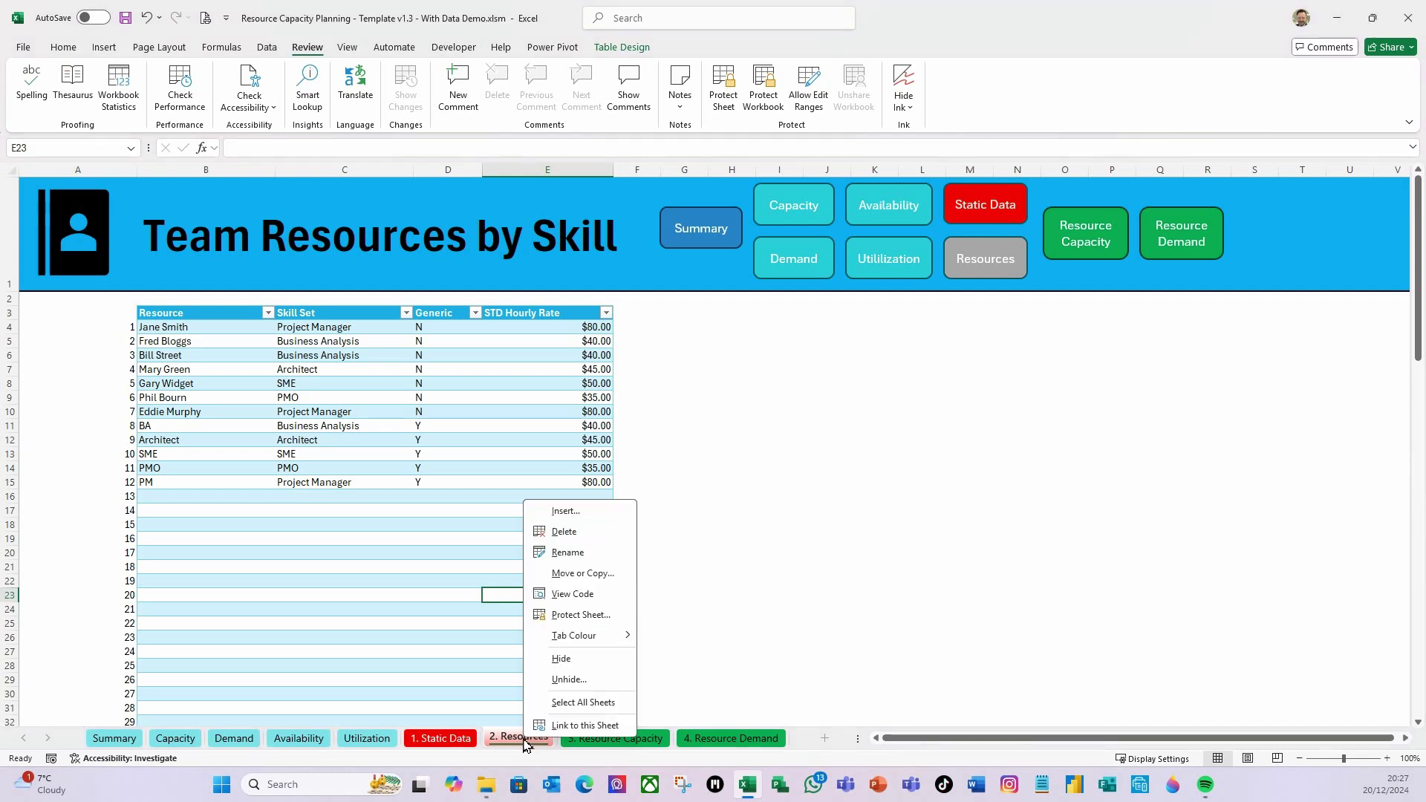
{"action": "left_click", "coordinate": [576, 679]}
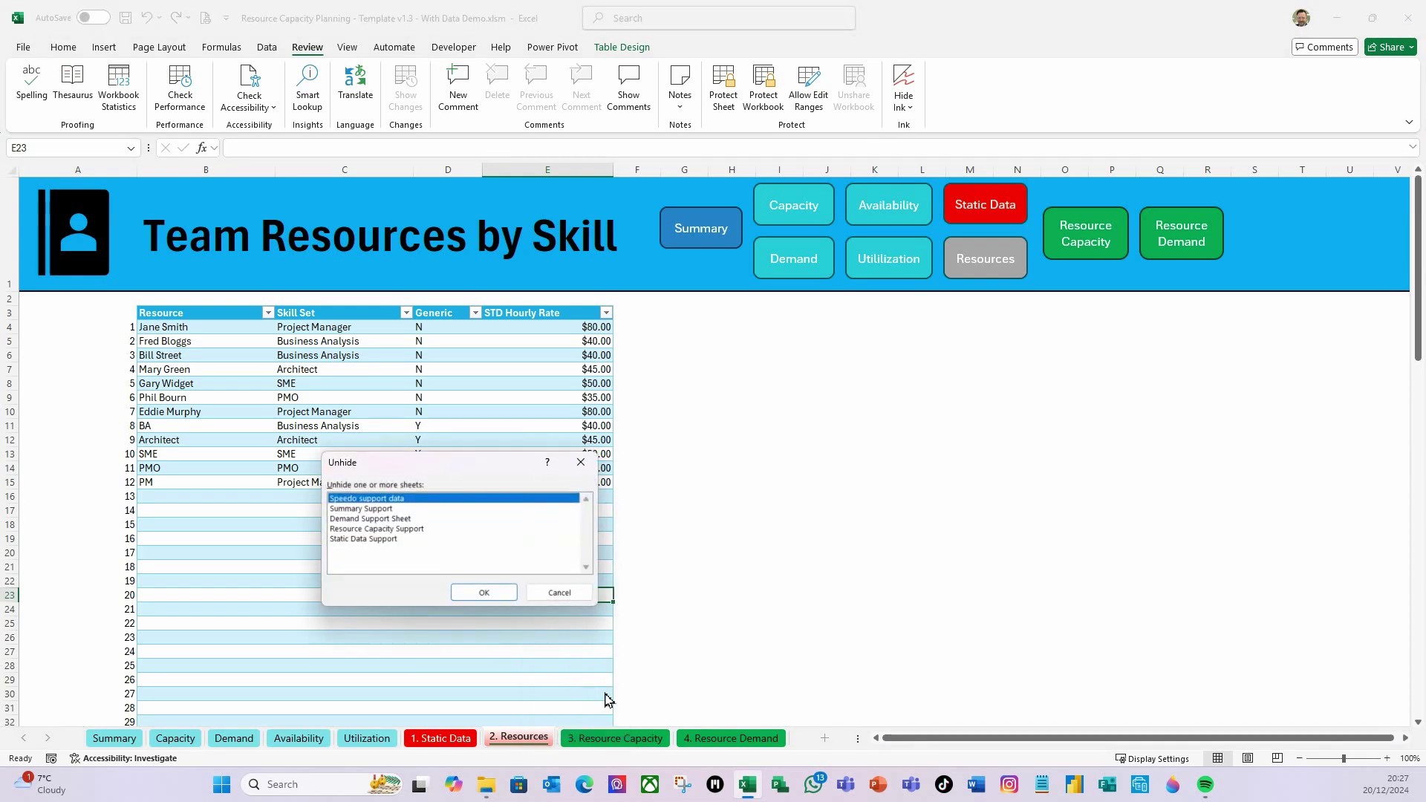
{"action": "left_click", "coordinate": [359, 510]}
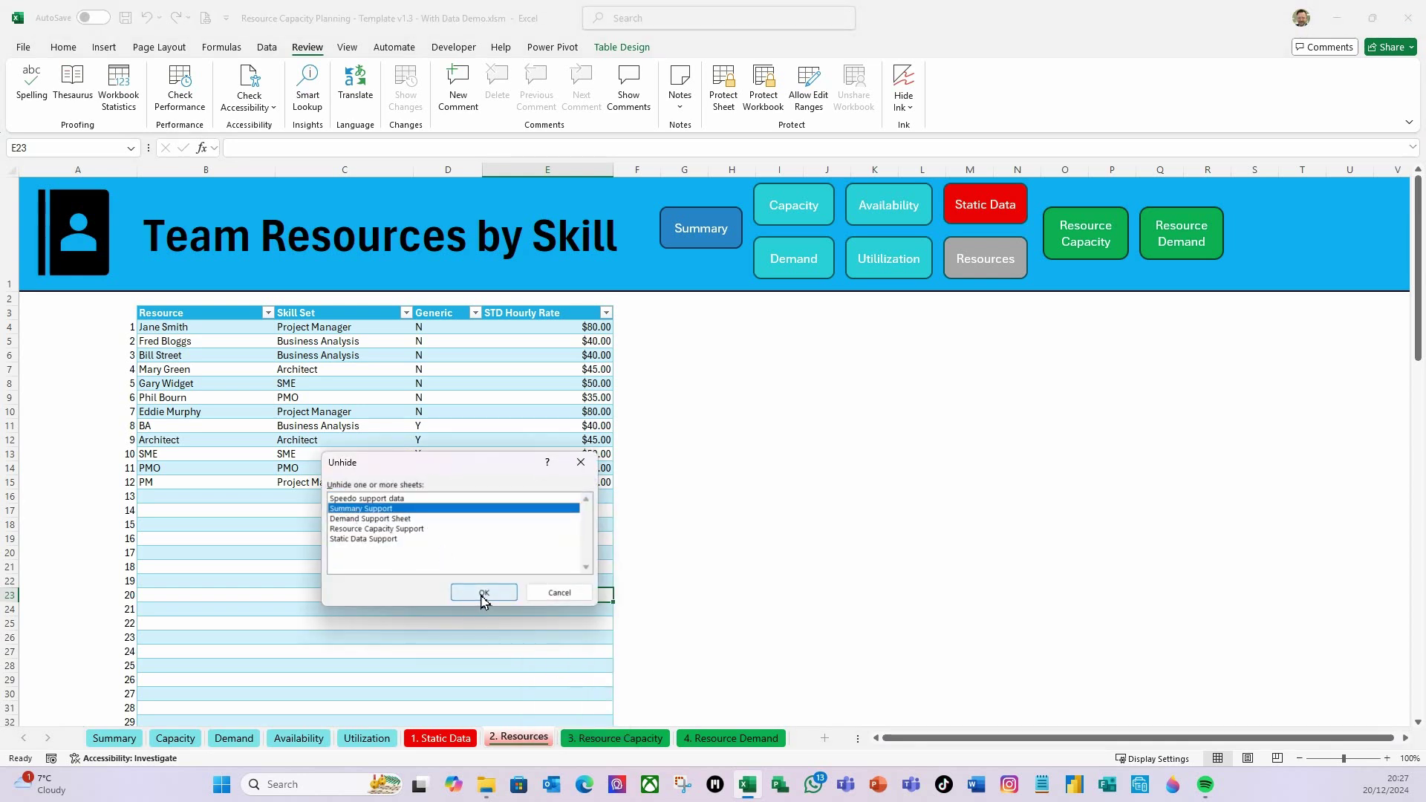
{"action": "left_click", "coordinate": [484, 593]}
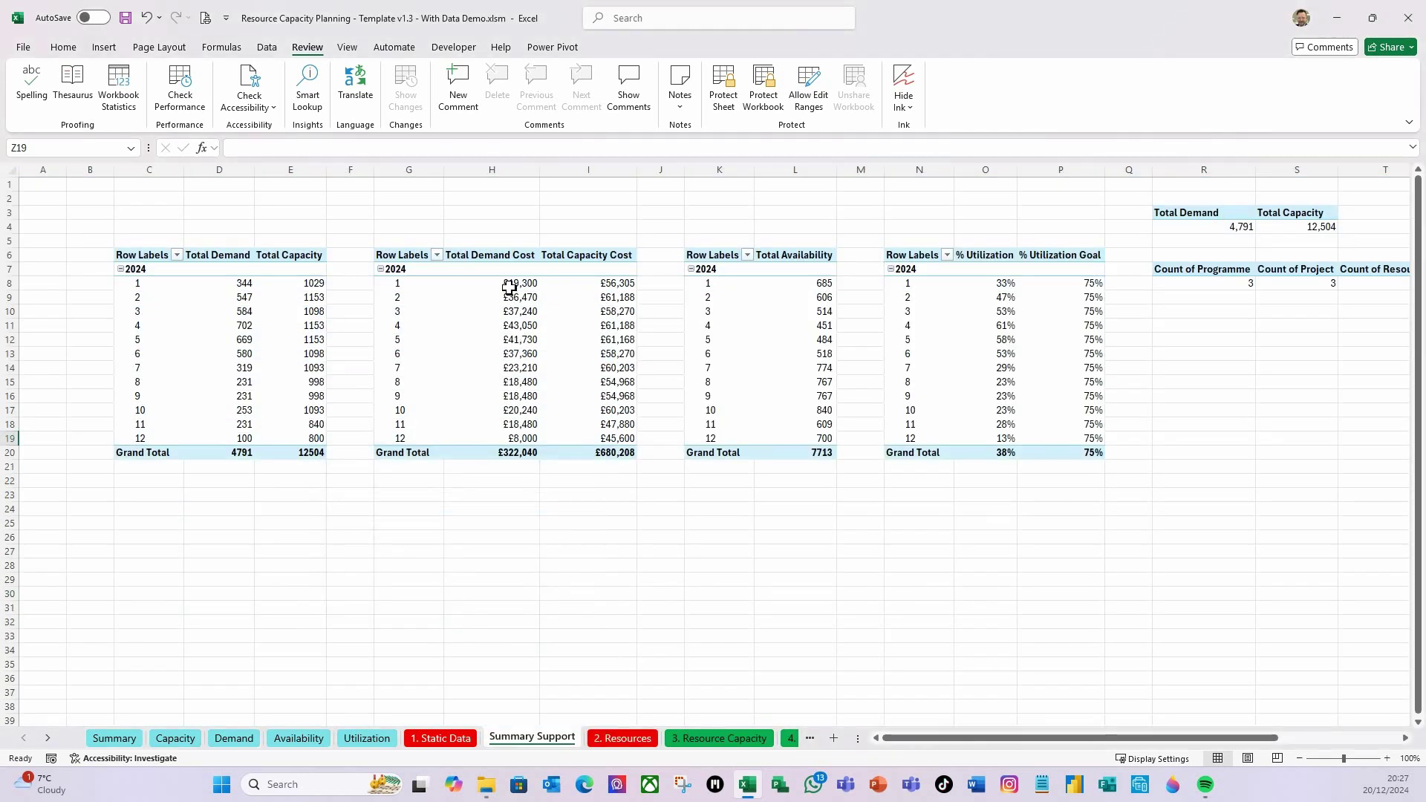
Step: Select the cost pivot on Summary Support and open its Field List's Total Demand Cost options
{"action": "left_click", "coordinate": [114, 738]}
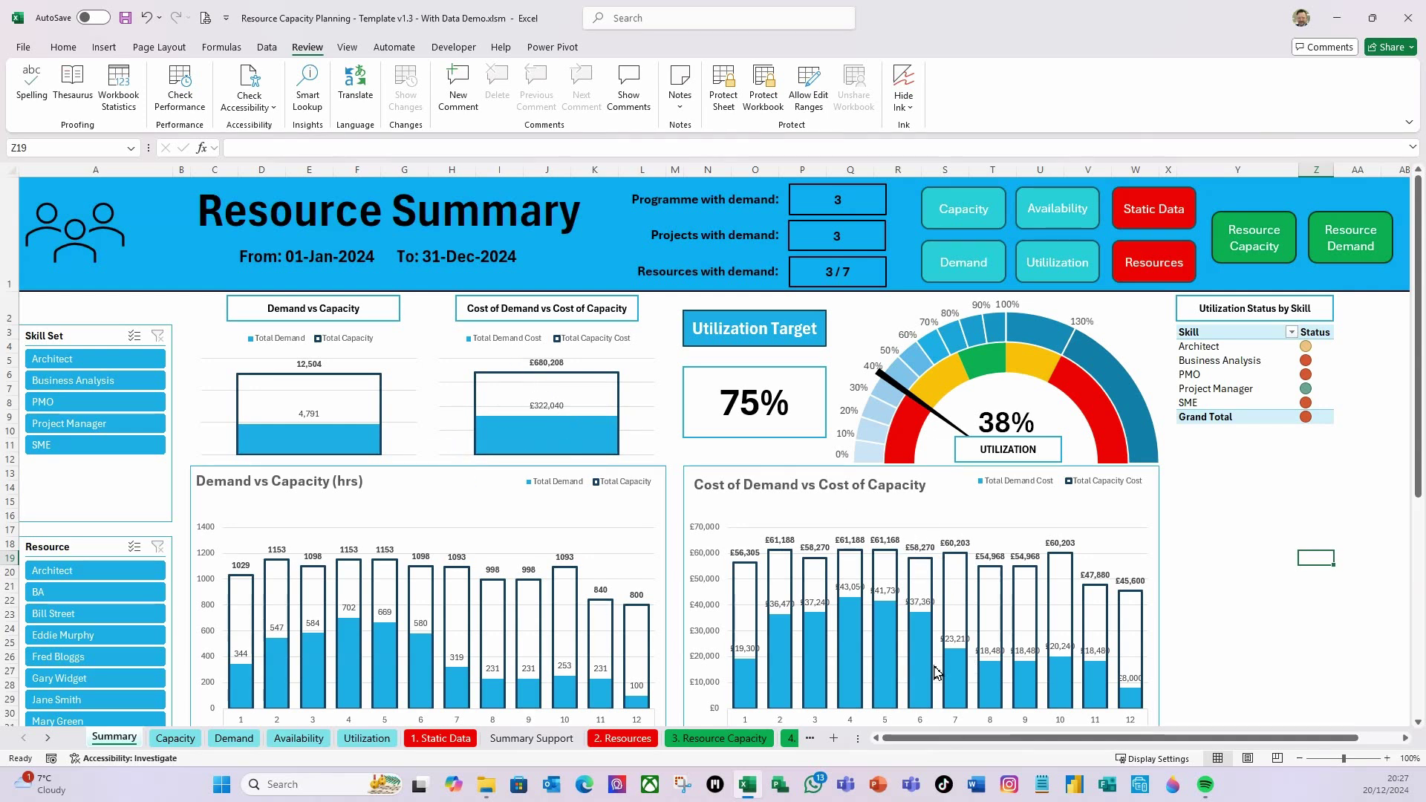
{"action": "left_click", "coordinate": [532, 738]}
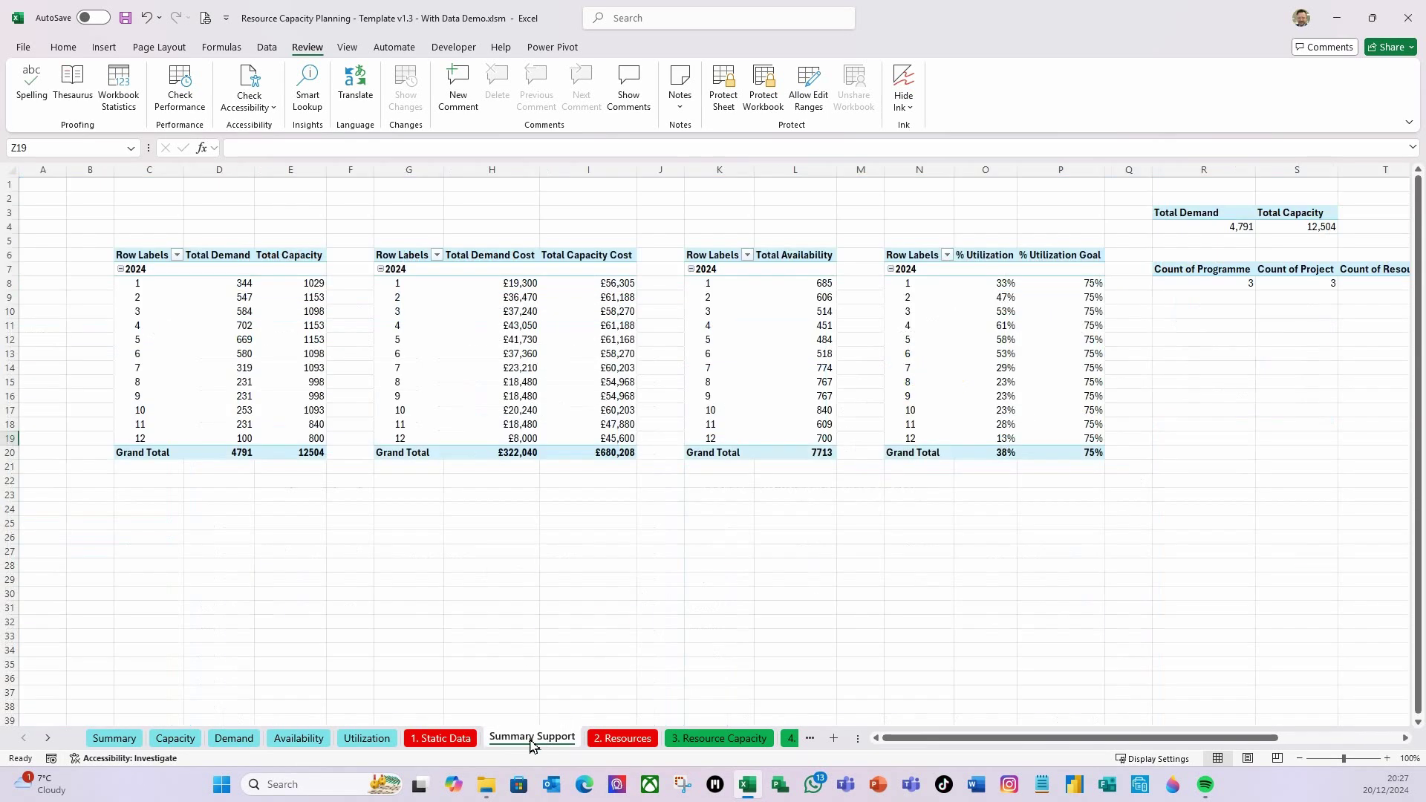
{"action": "left_click", "coordinate": [511, 287]}
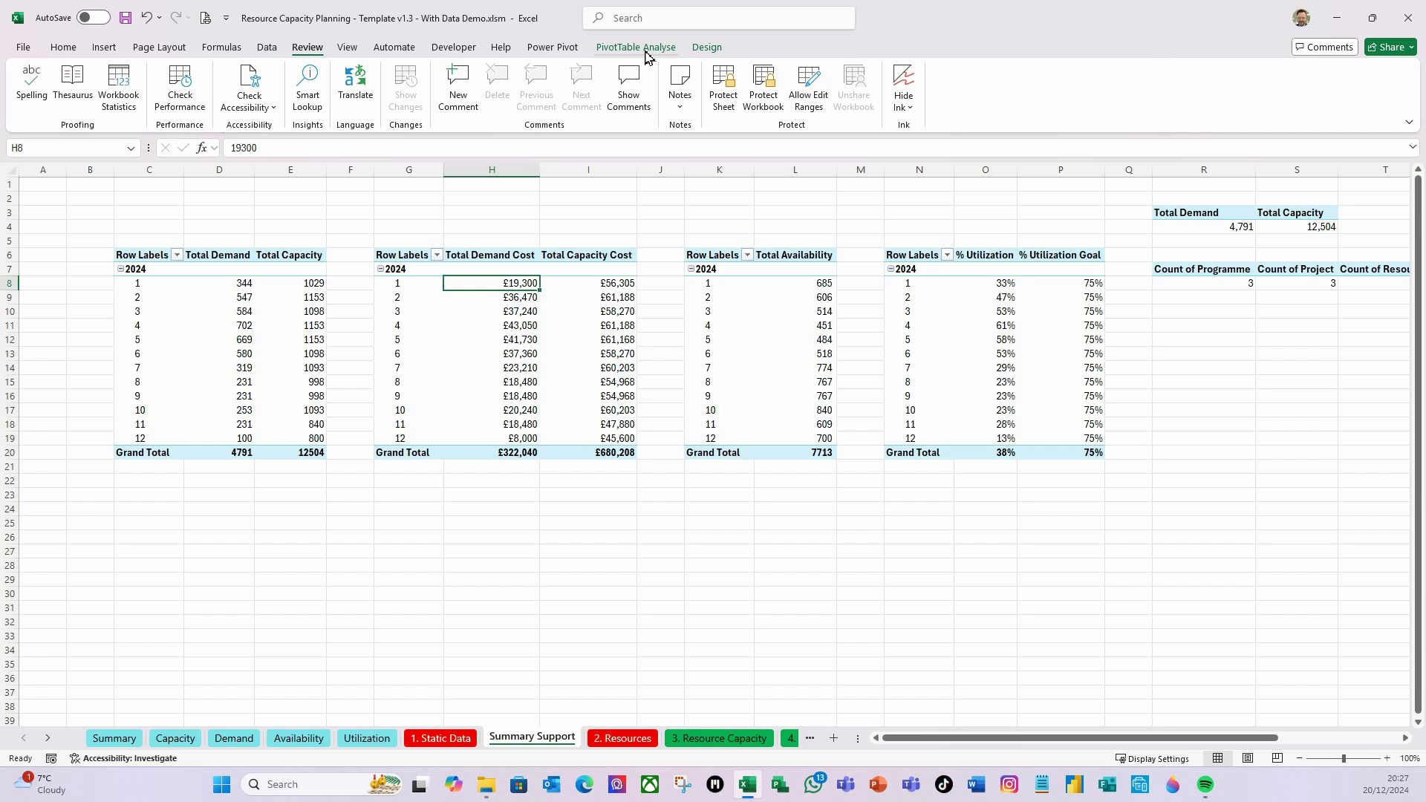
{"action": "left_click", "coordinate": [647, 49]}
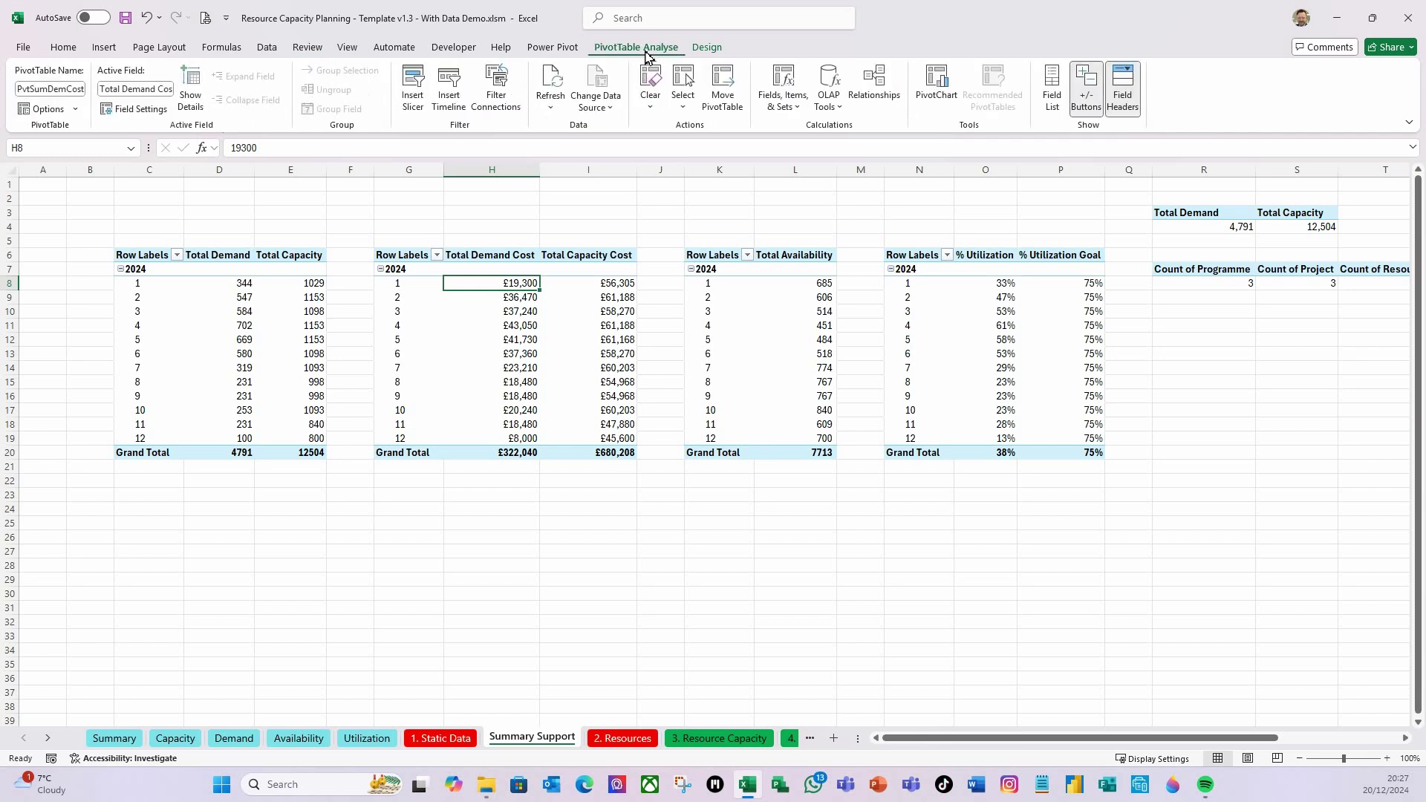
{"action": "left_click", "coordinate": [1050, 99]}
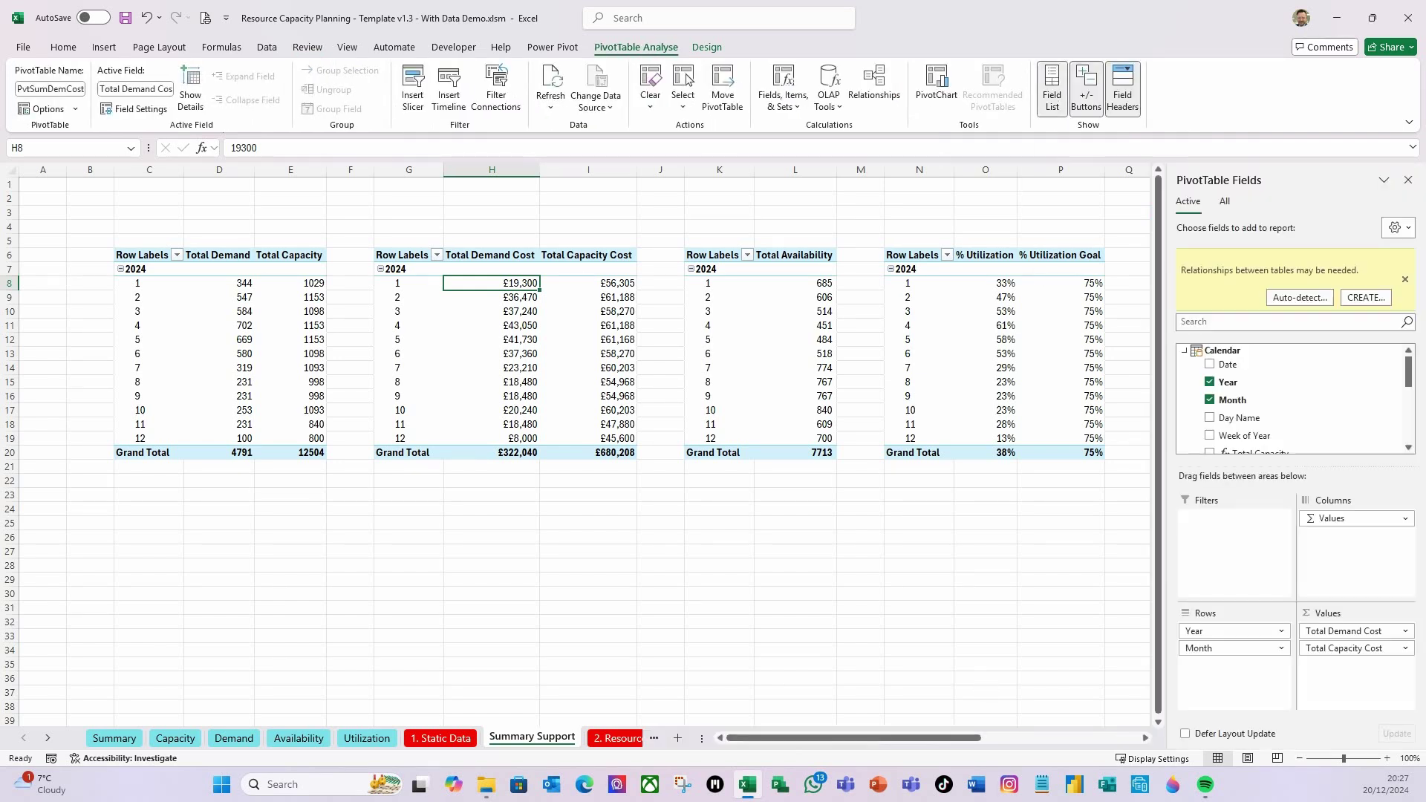
{"action": "left_click", "coordinate": [1406, 632]}
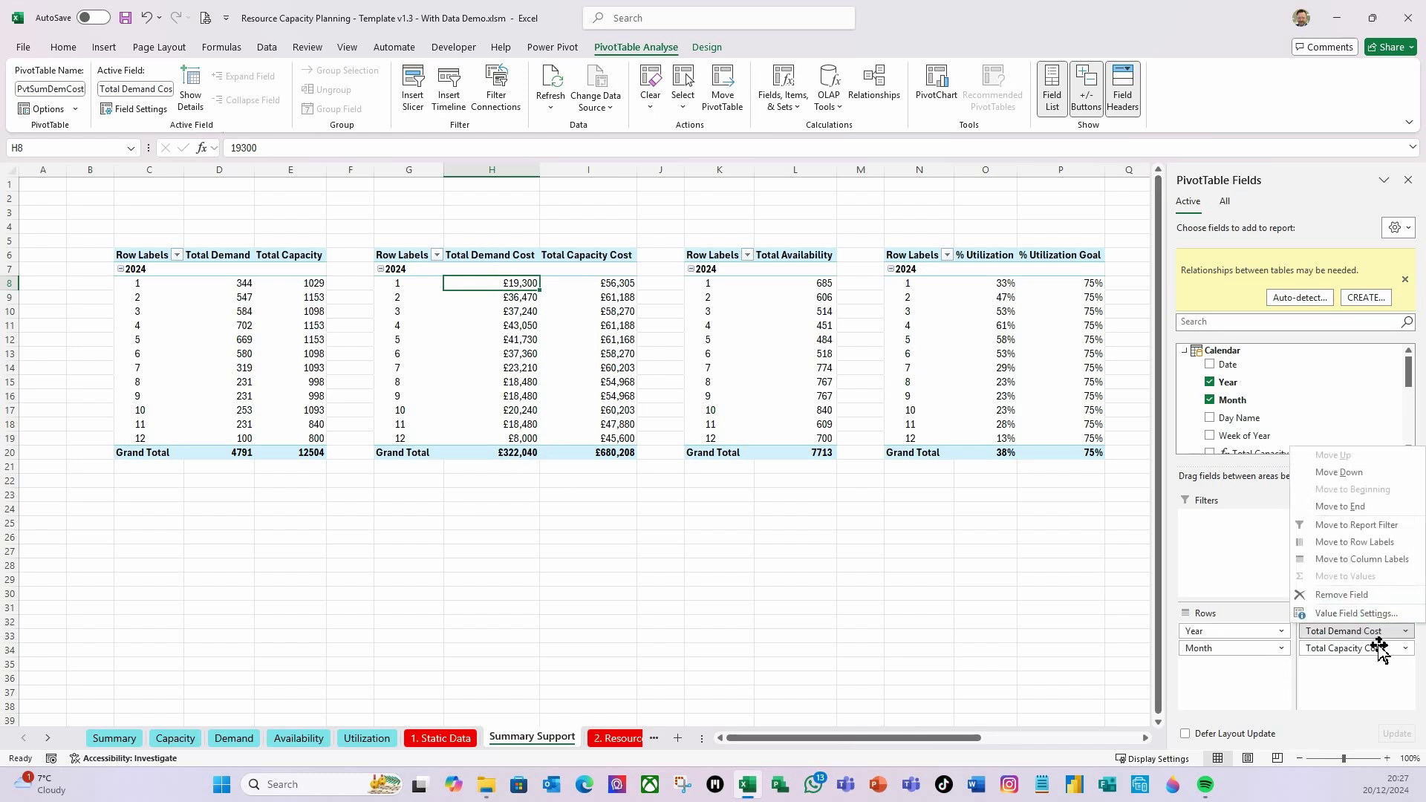
Step: Set the Total Demand Cost value field's number format to $ English (United States) currency
{"action": "left_click", "coordinate": [1370, 615]}
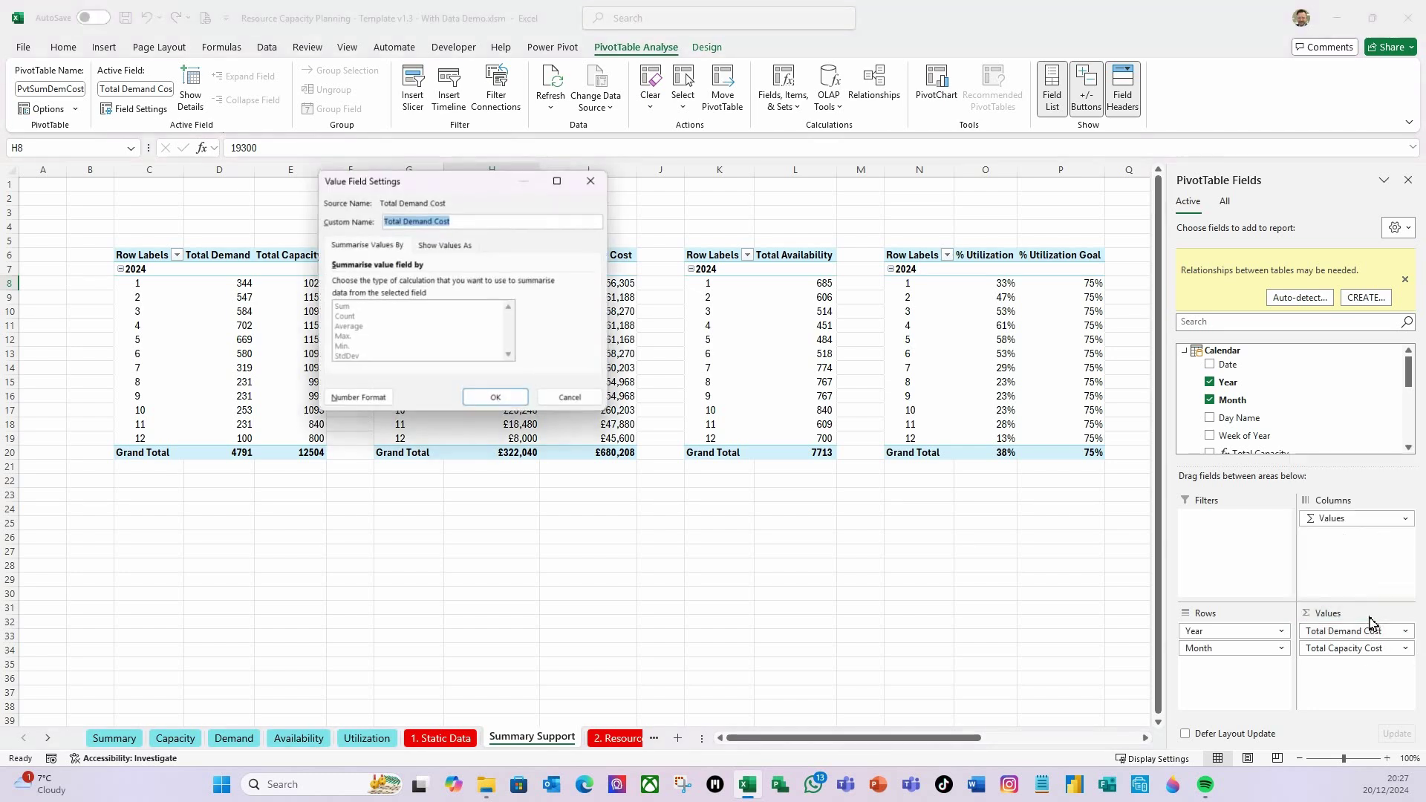
{"action": "left_click", "coordinate": [379, 399]}
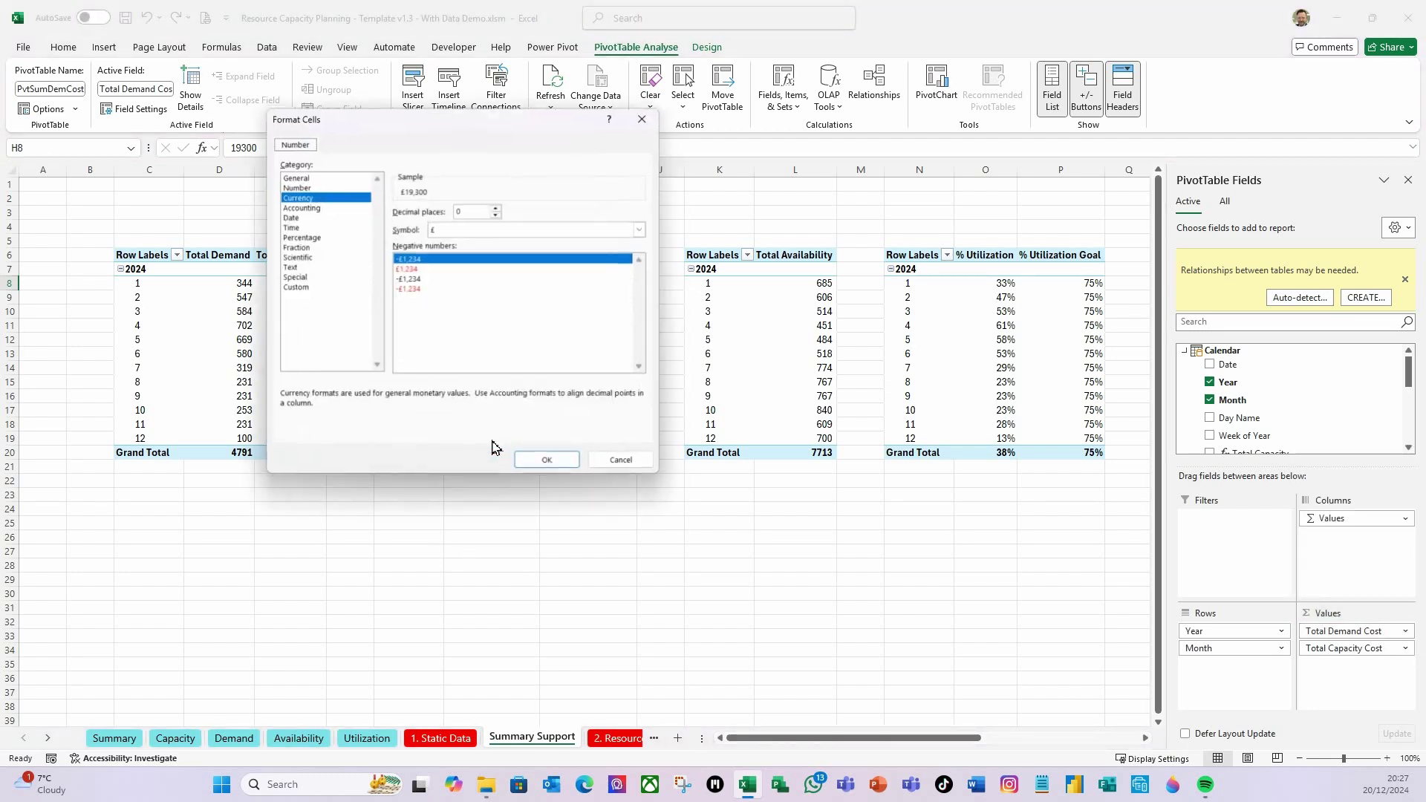
{"action": "left_click", "coordinate": [641, 231]}
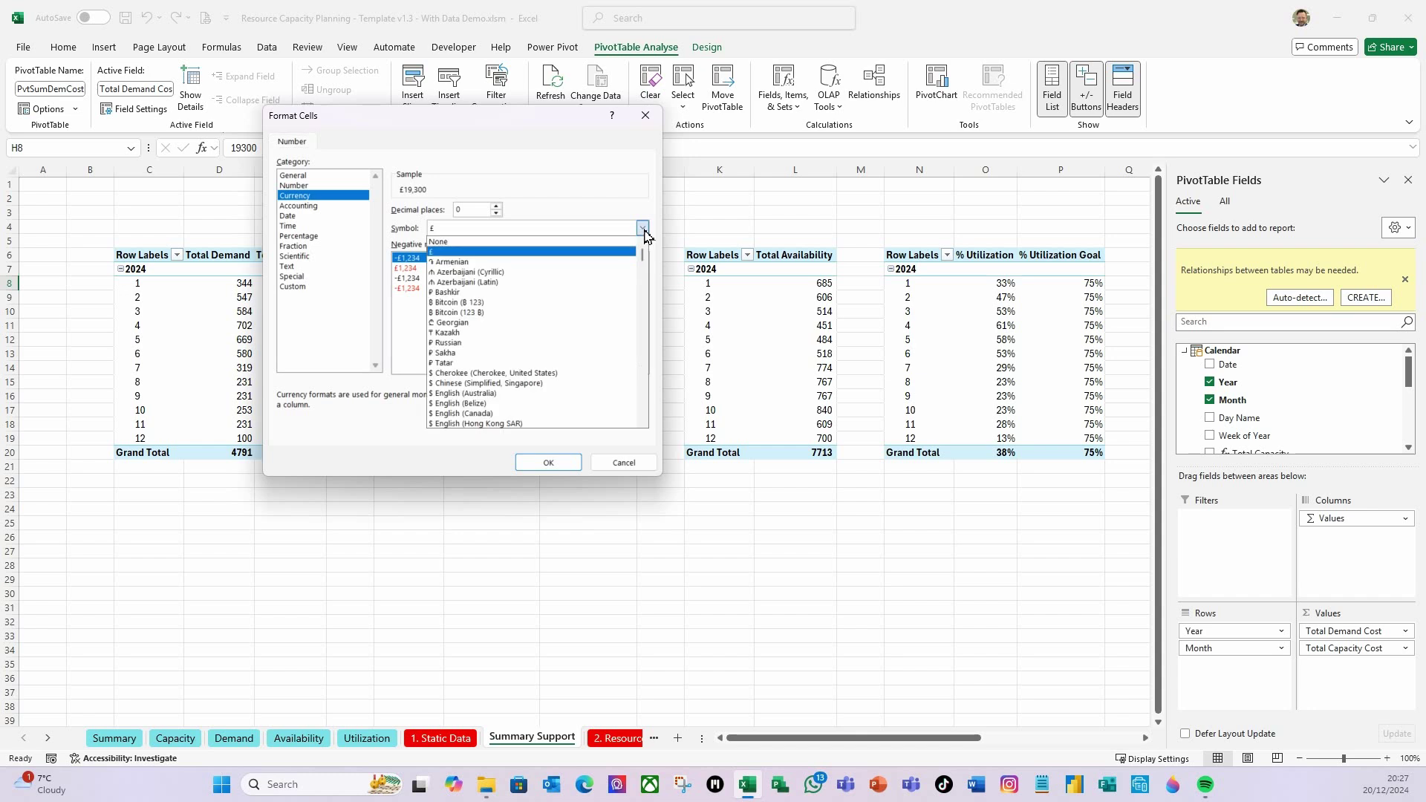
{"action": "scroll", "coordinate": [603, 336], "scroll_direction": "down", "scroll_amount": 3}
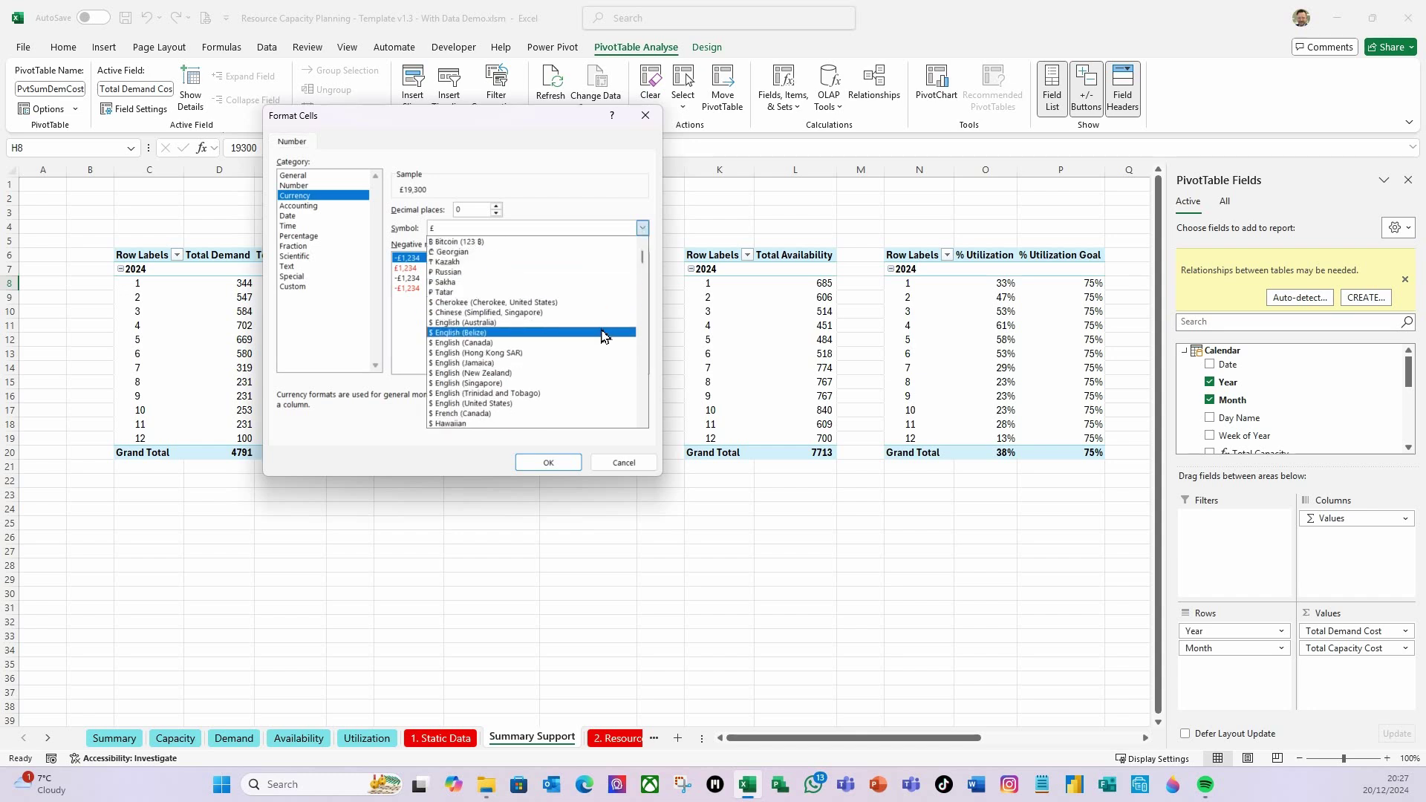
{"action": "left_click", "coordinate": [487, 403]}
{"action": "left_click", "coordinate": [559, 462]}
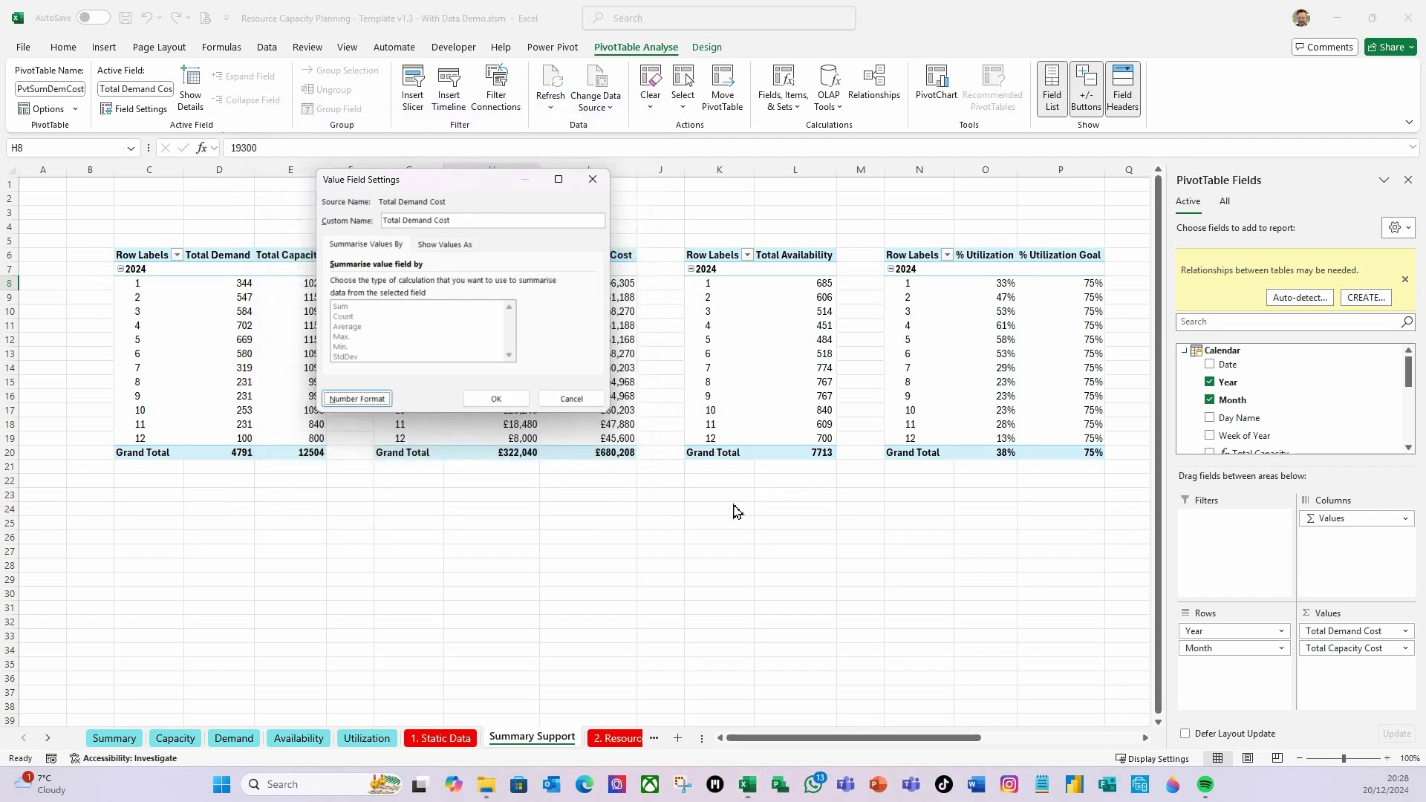
{"action": "left_click", "coordinate": [520, 400]}
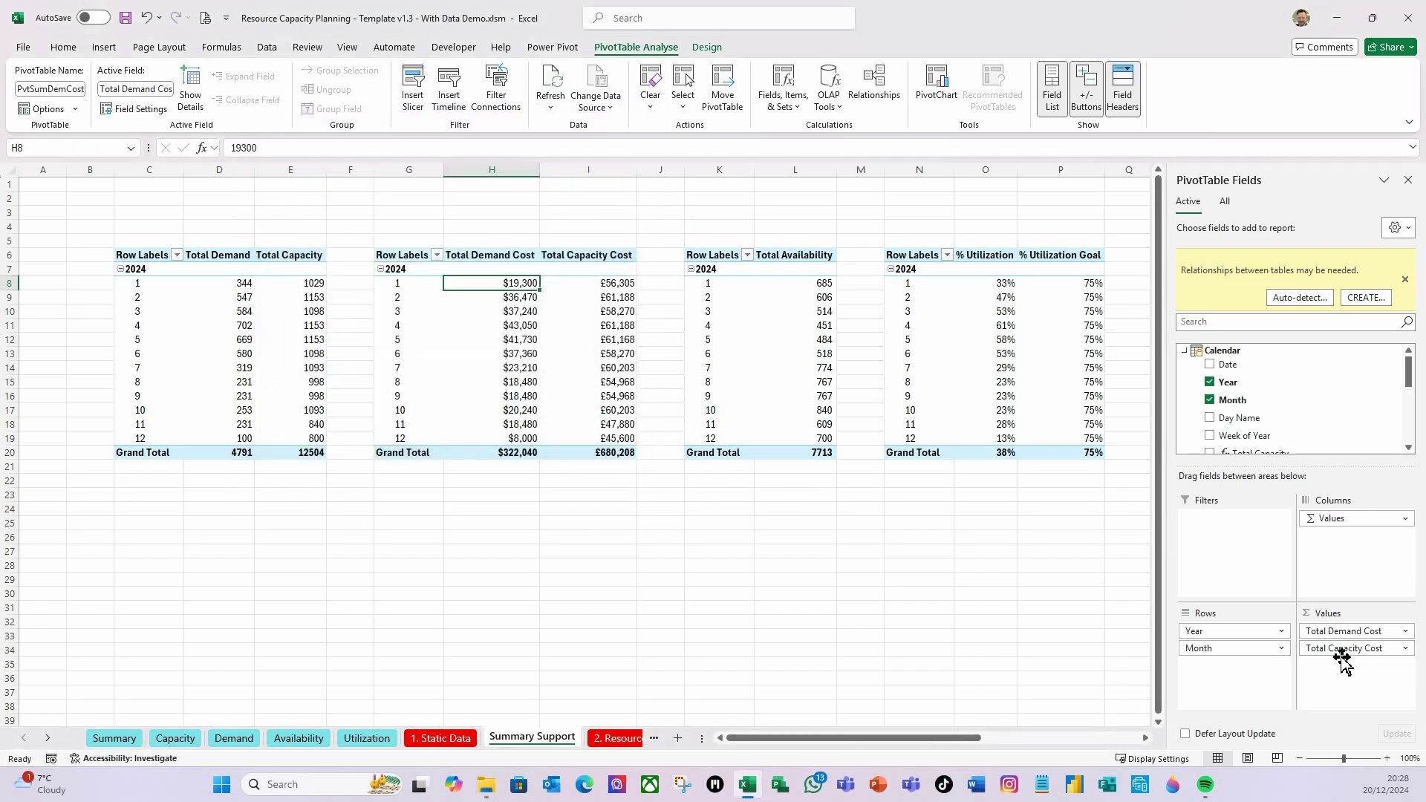
Step: Set the Total Capacity Cost value field's number format to $ English (United States) currency
{"action": "left_click", "coordinate": [1406, 651]}
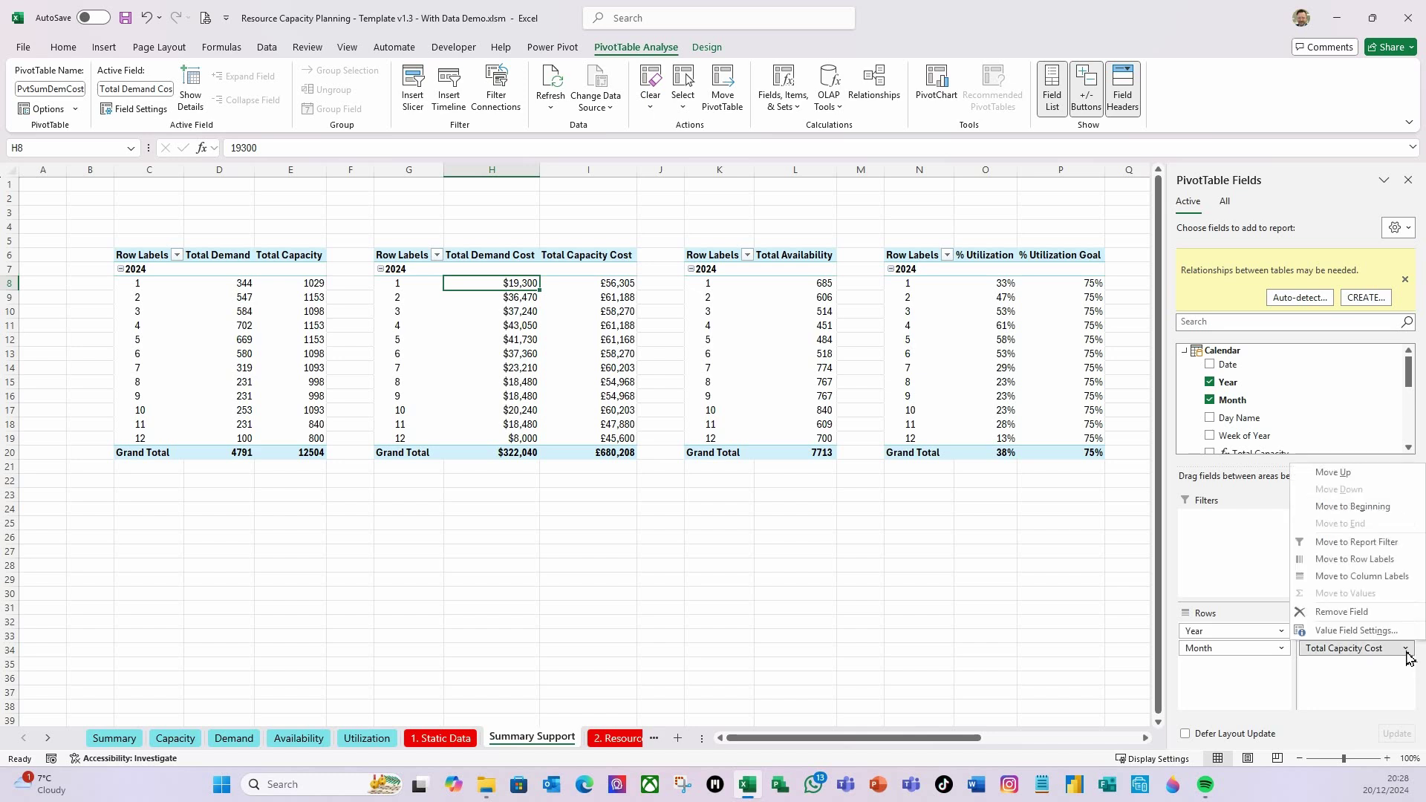
{"action": "left_click", "coordinate": [1349, 632]}
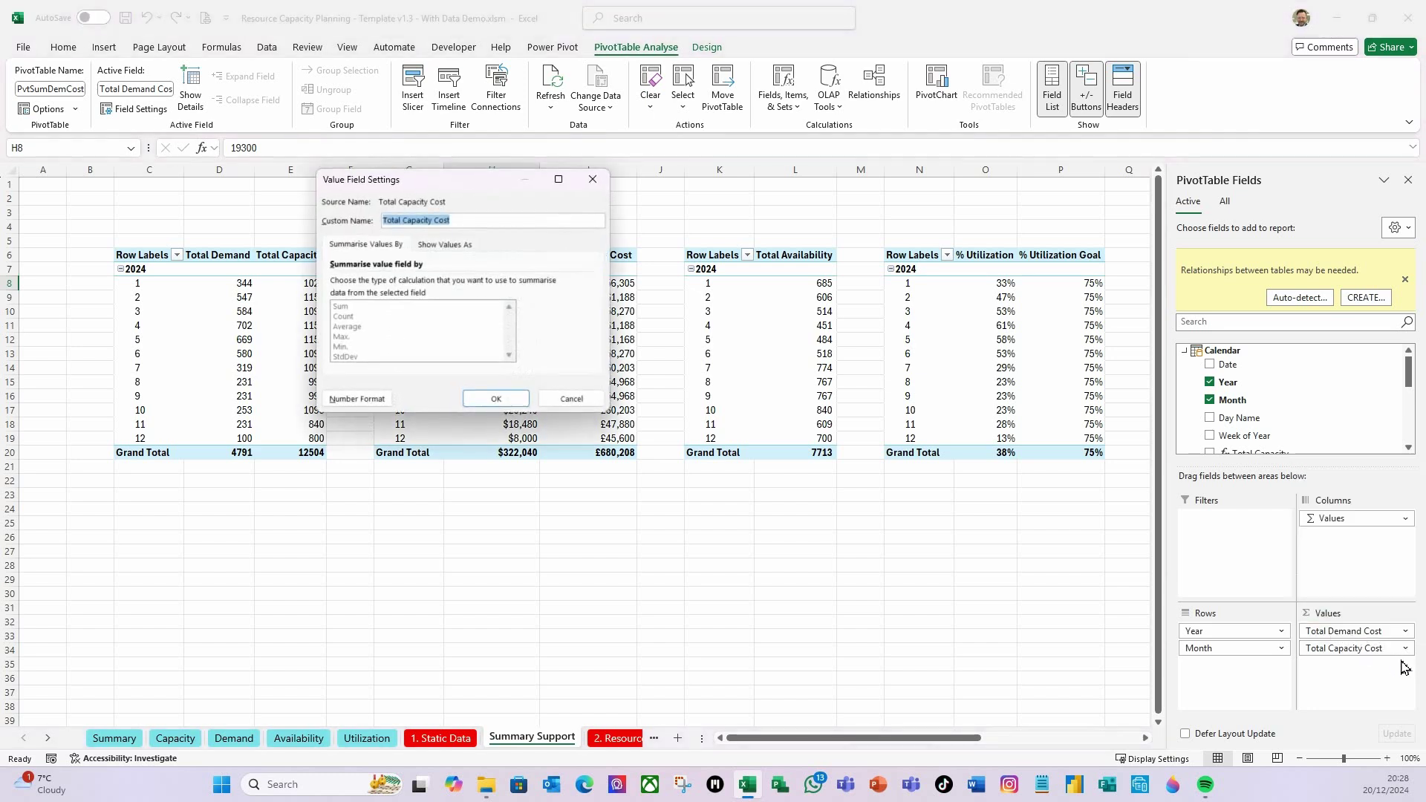
{"action": "left_click", "coordinate": [358, 398]}
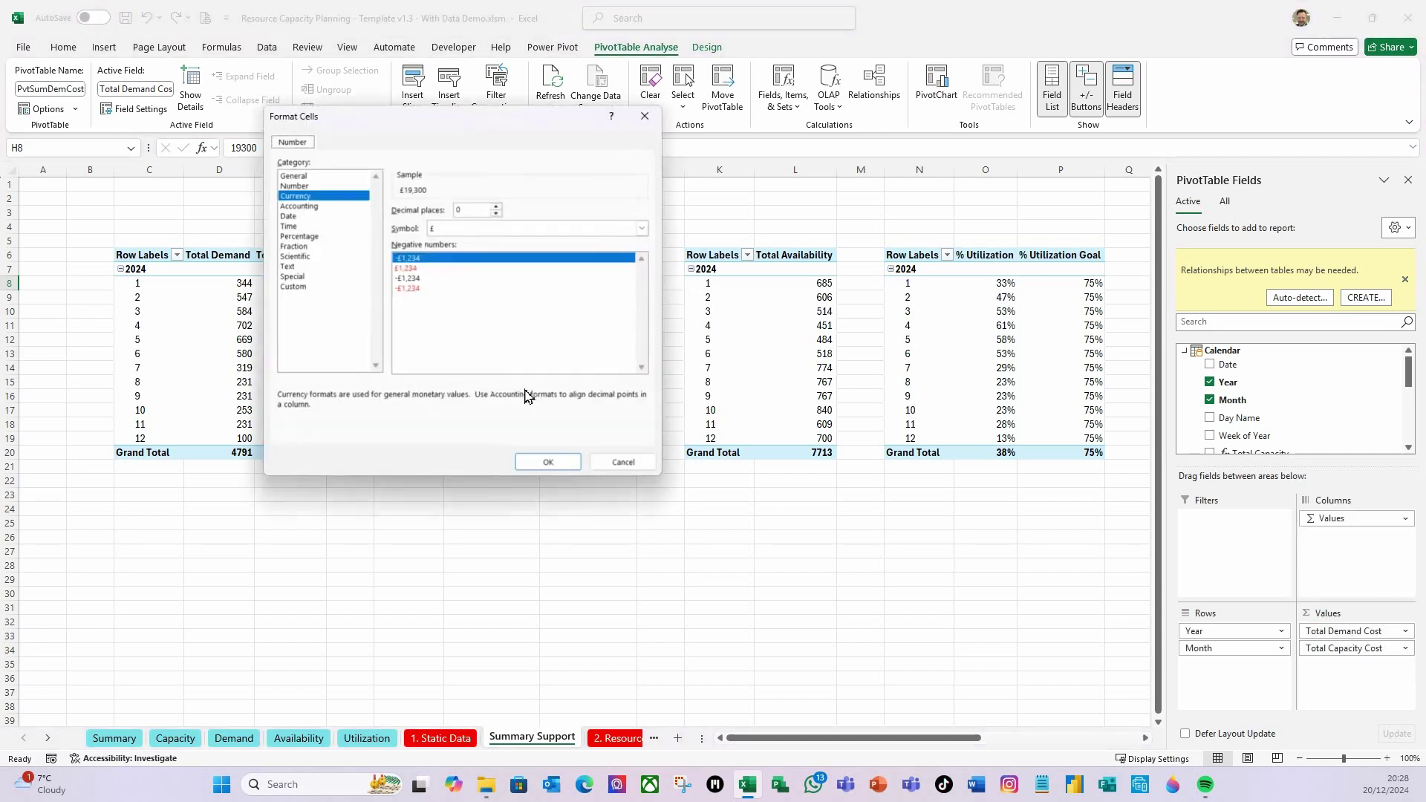
{"action": "left_click", "coordinate": [642, 228]}
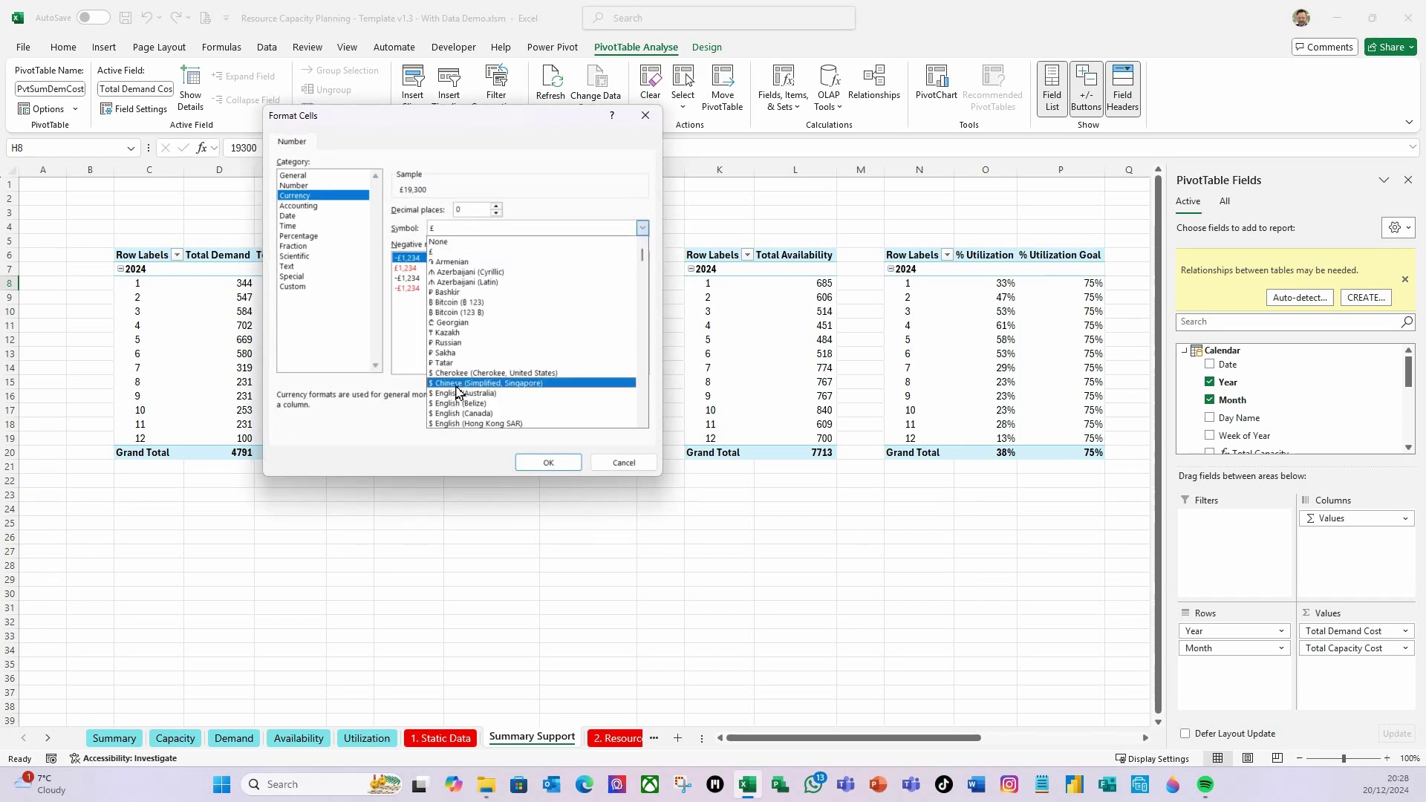
{"action": "scroll", "coordinate": [475, 405], "scroll_direction": "down", "scroll_amount": 1}
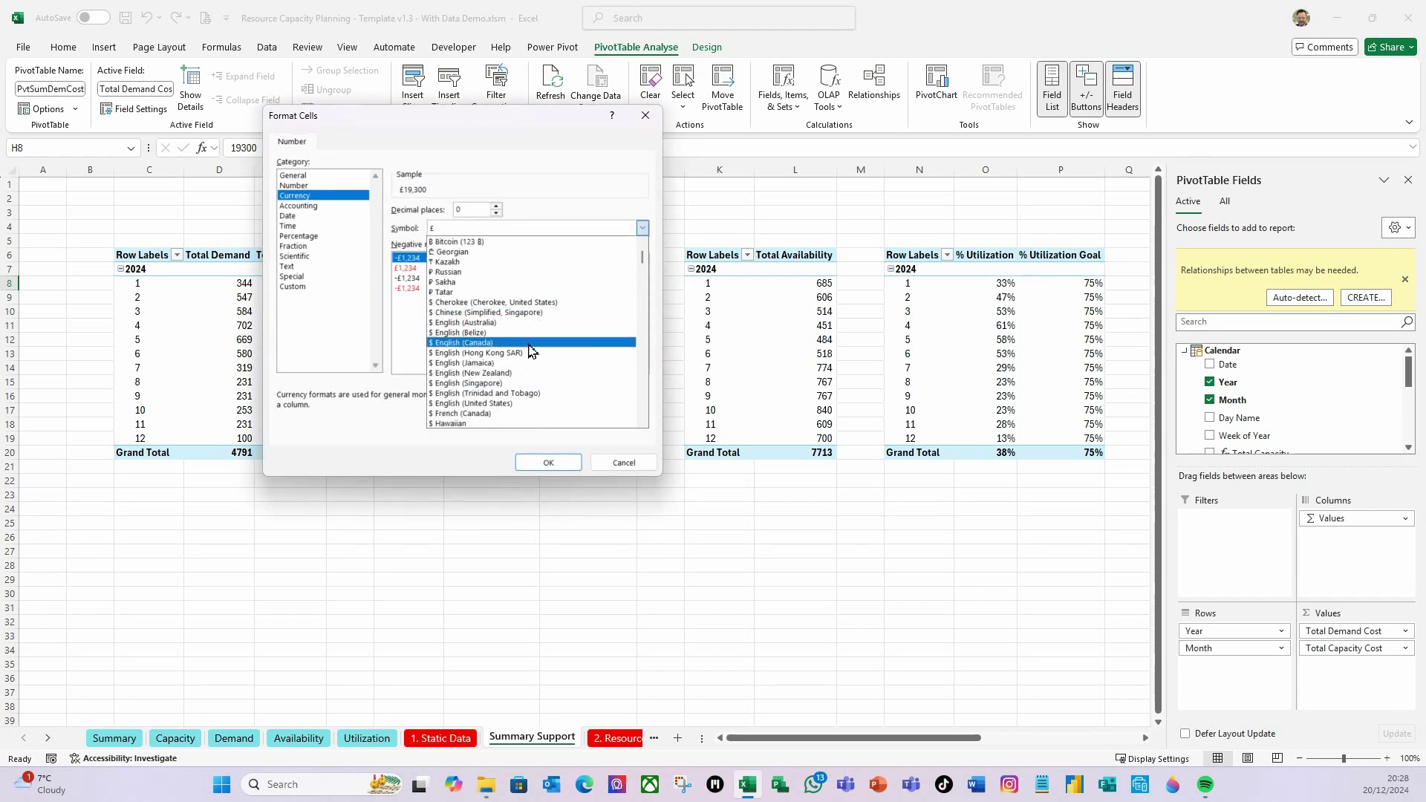
{"action": "left_click", "coordinate": [478, 405]}
{"action": "left_click", "coordinate": [548, 462]}
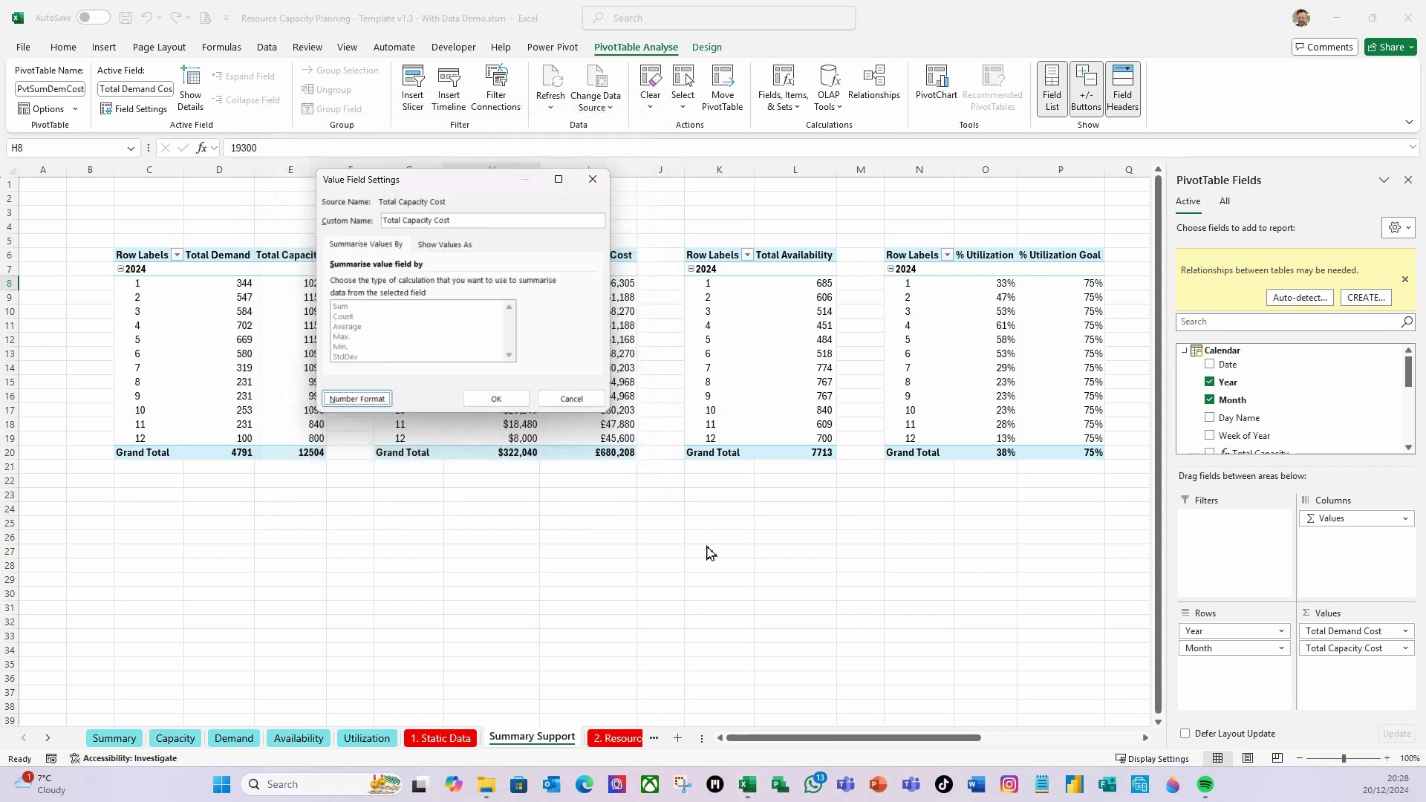
{"action": "left_click", "coordinate": [498, 400]}
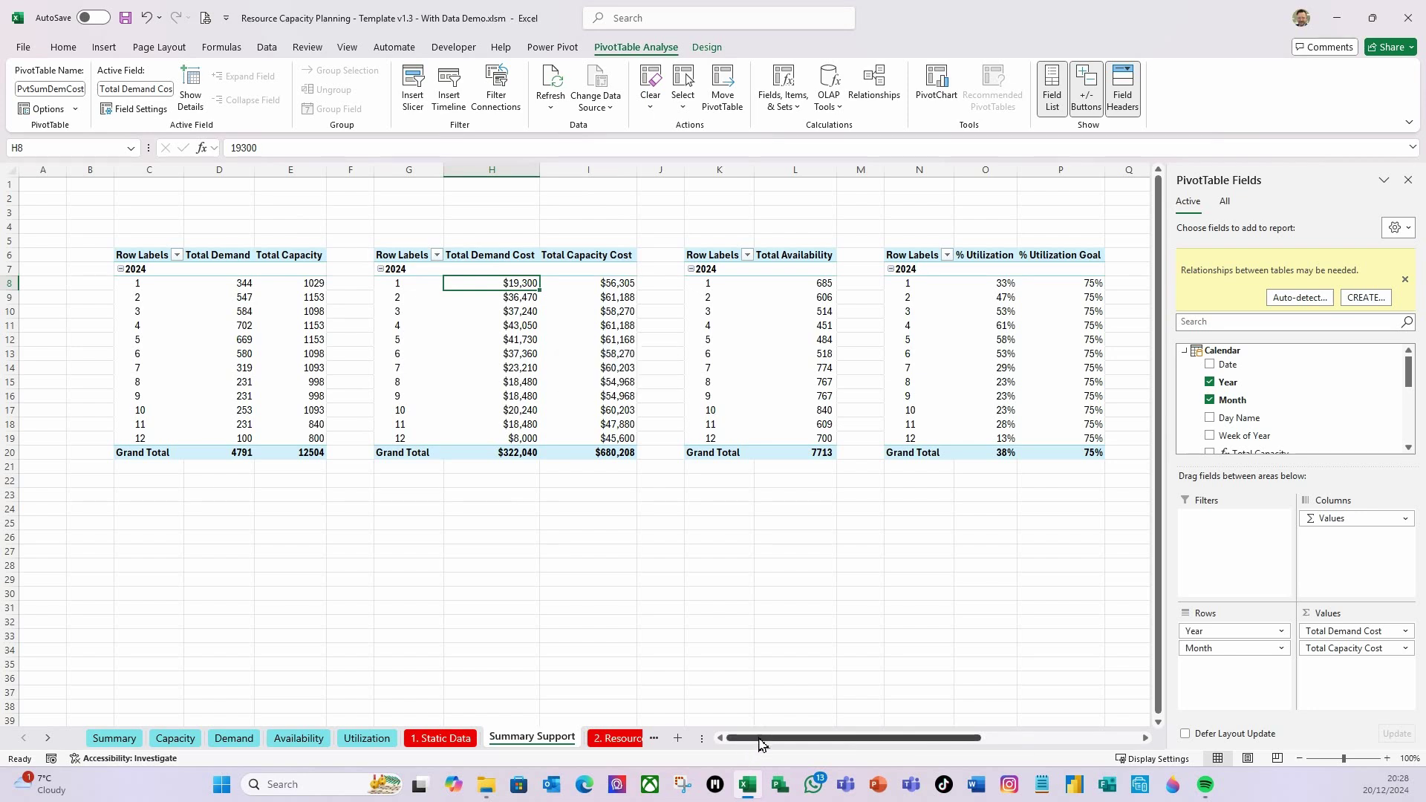
Step: Format the totals pivot's Total Demand Cost in U4 with $ English (United States) currency
{"action": "left_click_drag", "start_coordinate": [760, 745], "coordinate": [939, 726]}
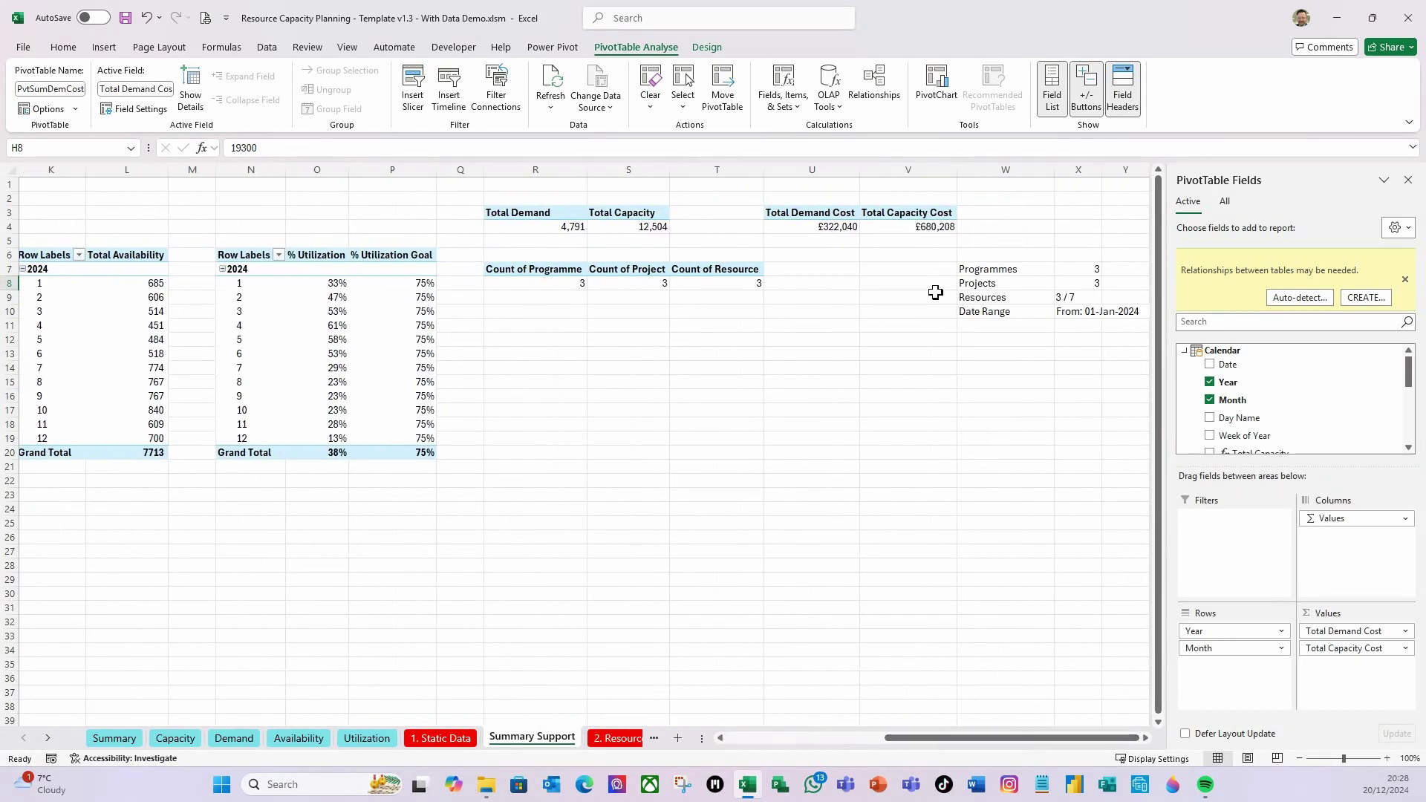
{"action": "left_click", "coordinate": [823, 232]}
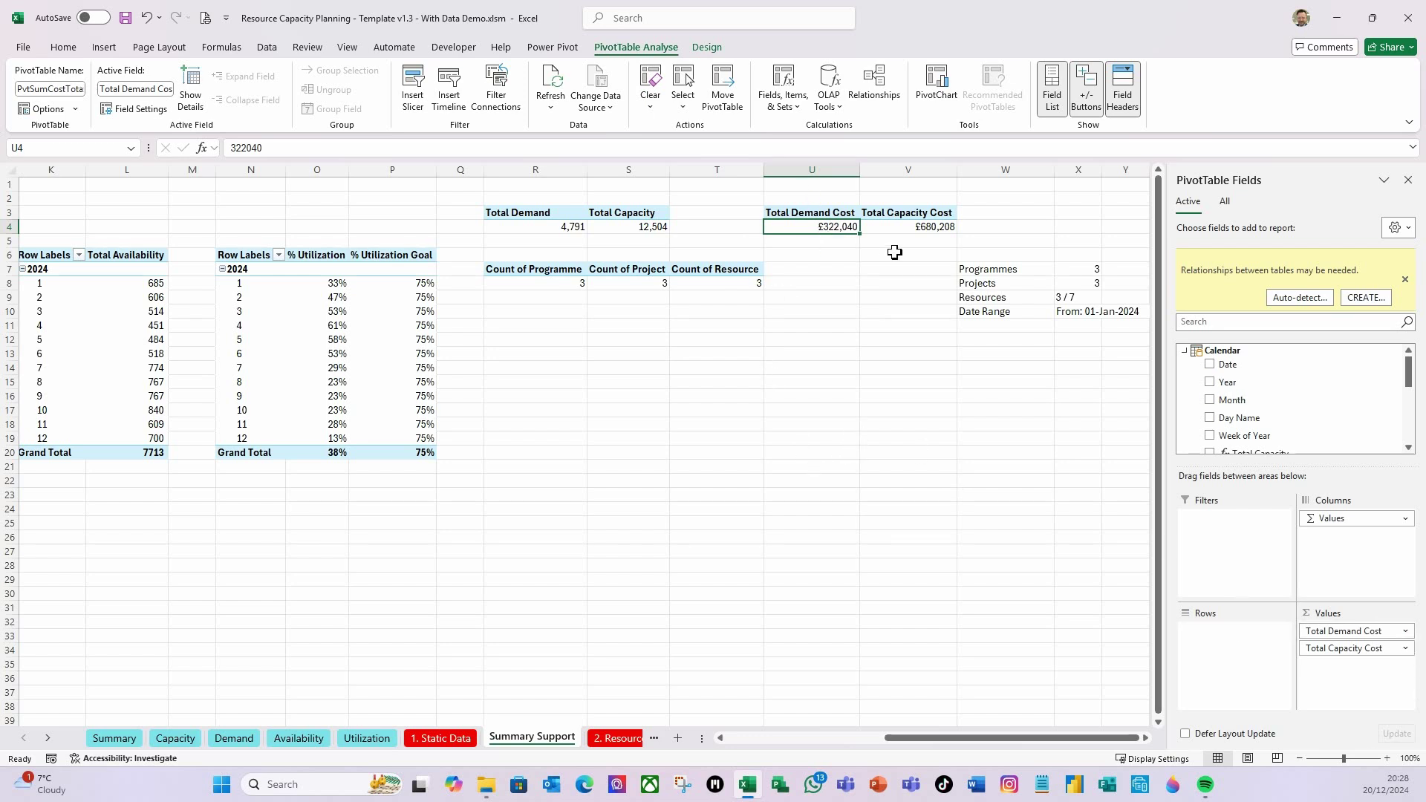
{"action": "left_click", "coordinate": [918, 228]}
{"action": "left_click", "coordinate": [805, 228]}
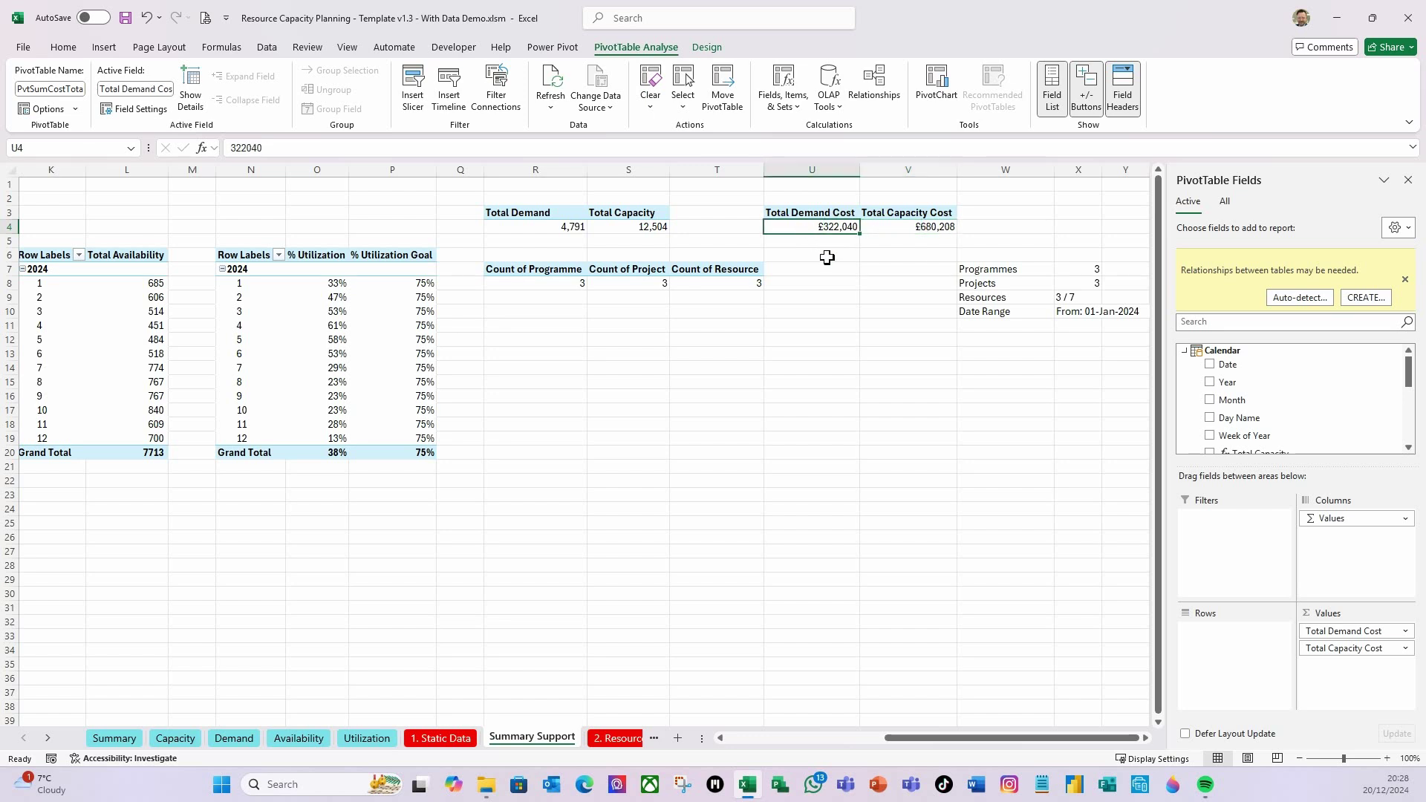
{"action": "left_click", "coordinate": [1407, 633]}
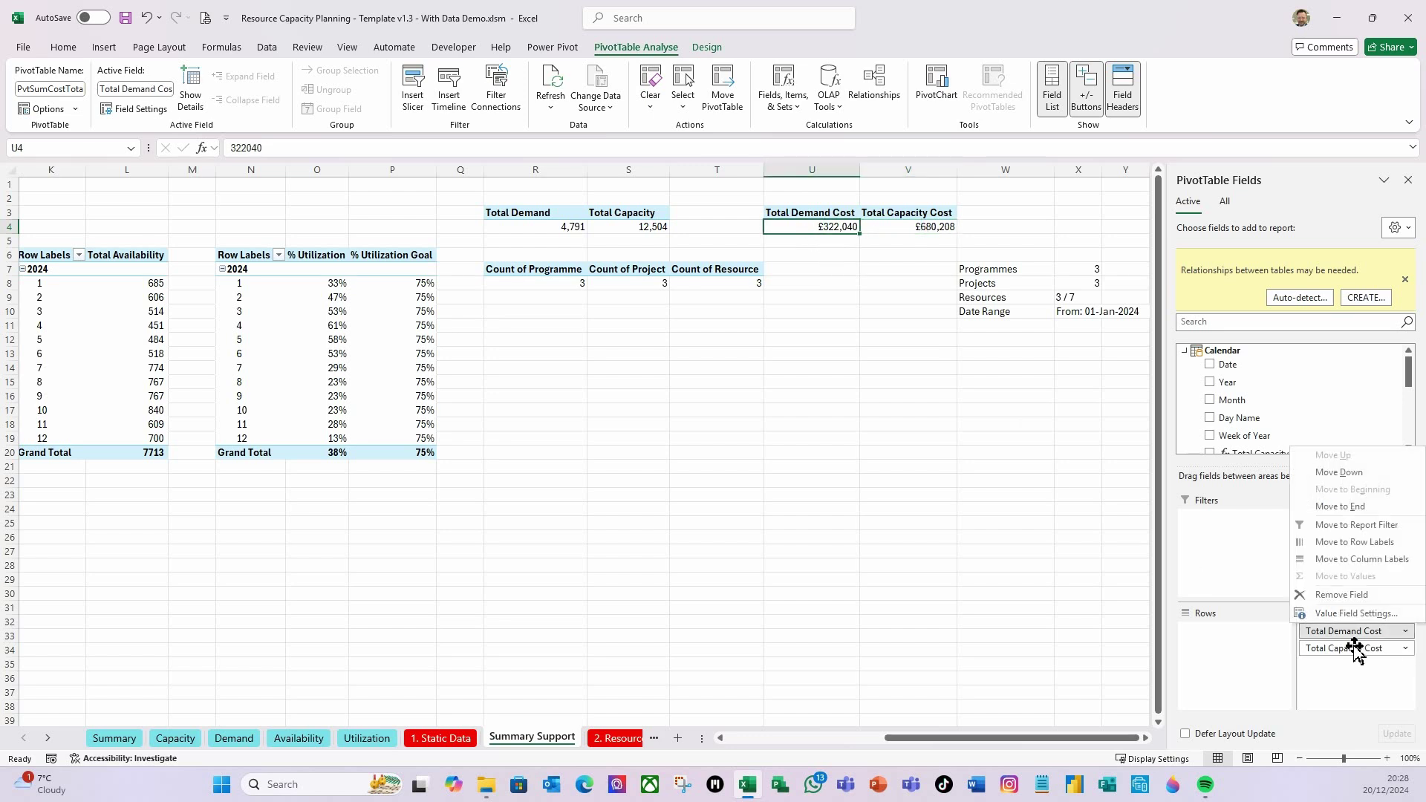
{"action": "left_click", "coordinate": [1359, 622]}
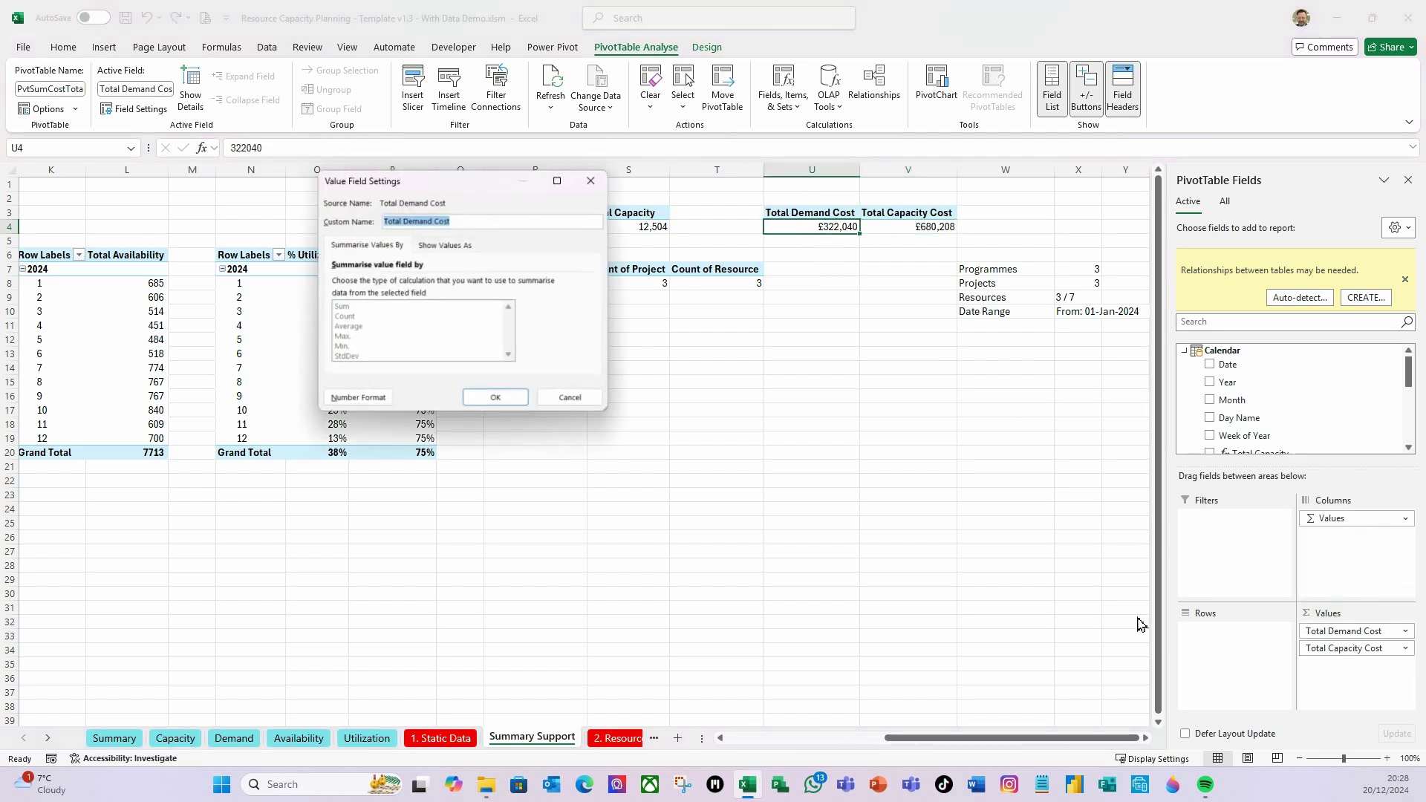
{"action": "left_click", "coordinate": [362, 398]}
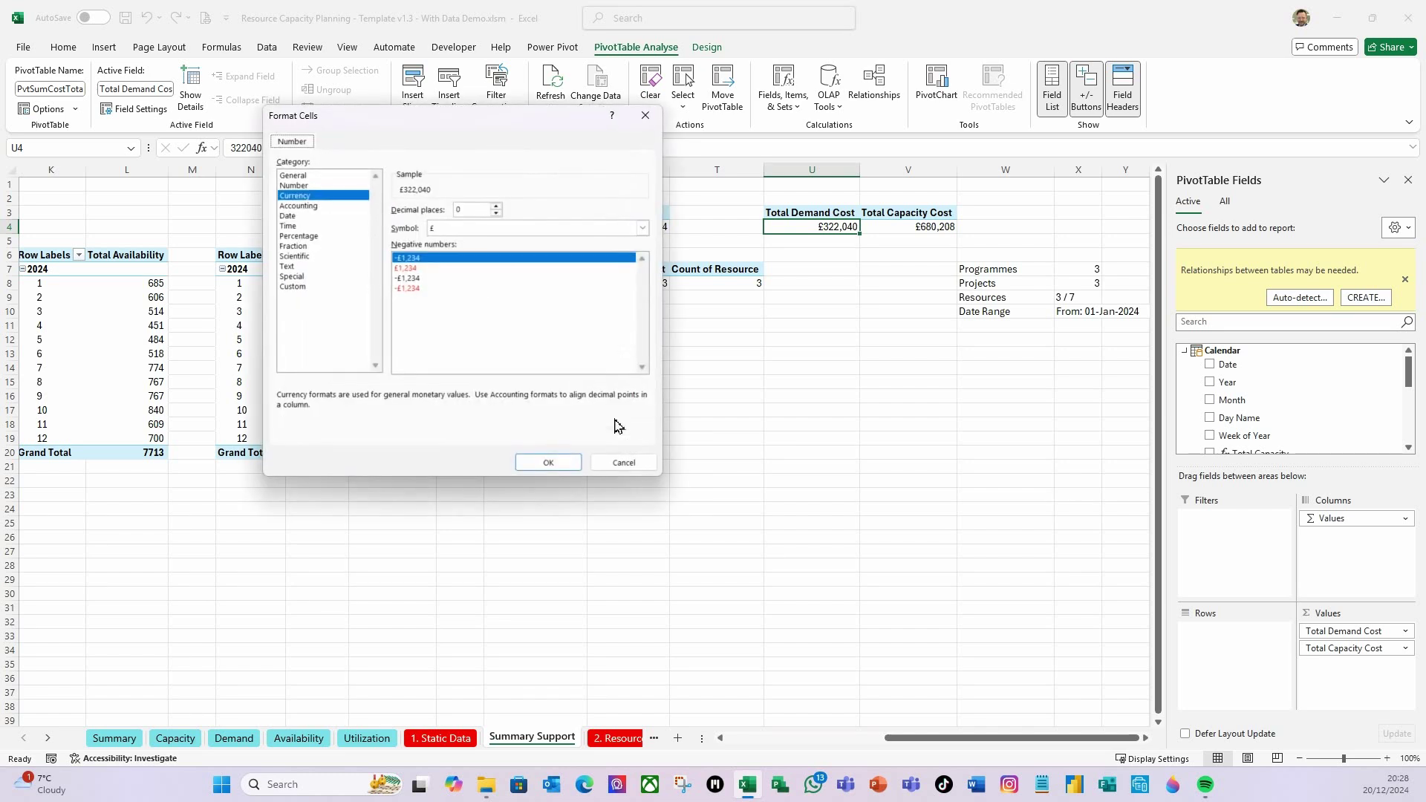
{"action": "left_click", "coordinate": [642, 228]}
{"action": "scroll", "coordinate": [483, 405], "scroll_direction": "down", "scroll_amount": 2}
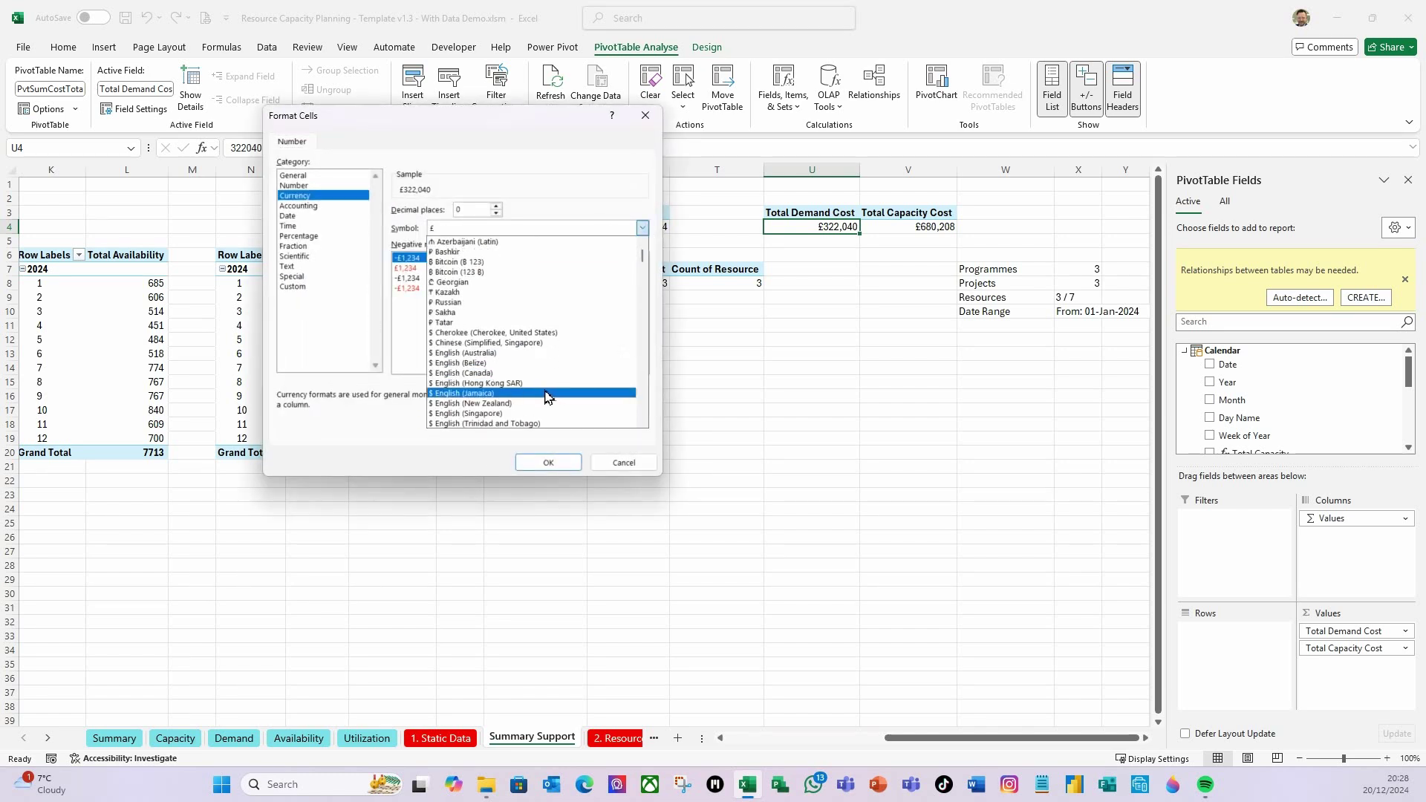
{"action": "left_click", "coordinate": [481, 414]}
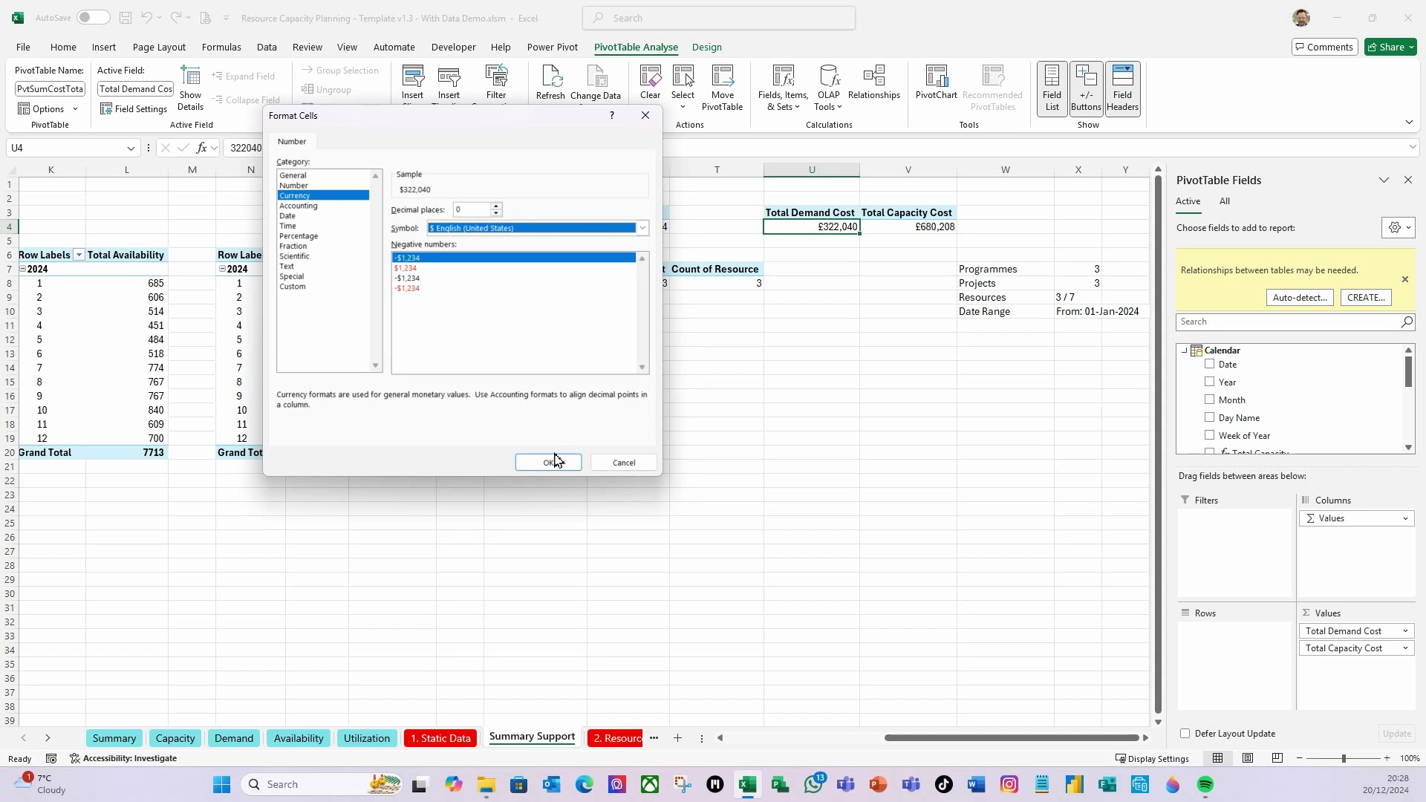
{"action": "left_click", "coordinate": [549, 462]}
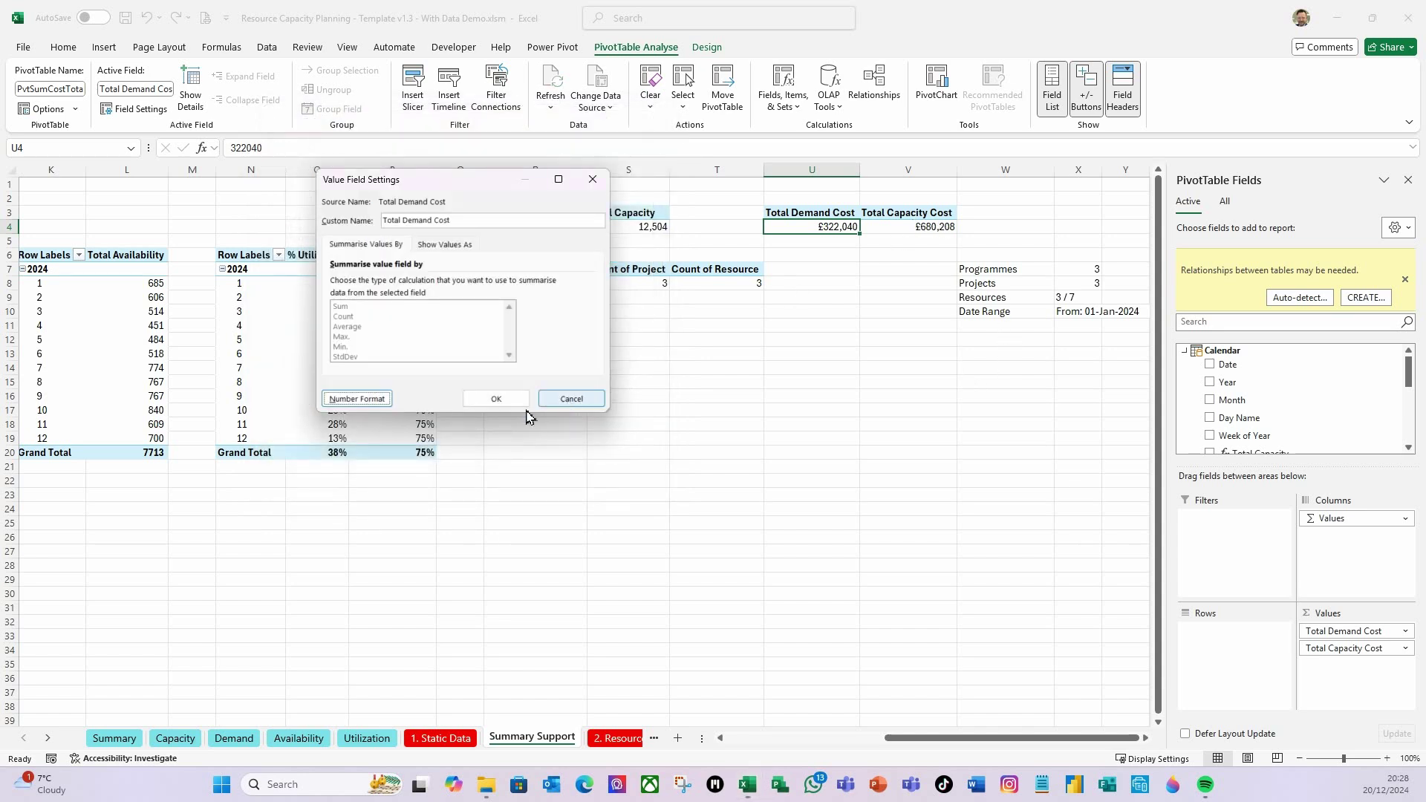
{"action": "left_click", "coordinate": [497, 399]}
Step: Format the totals pivot's Total Capacity Cost in V4 with $ English (United States) currency
{"action": "left_click", "coordinate": [907, 230]}
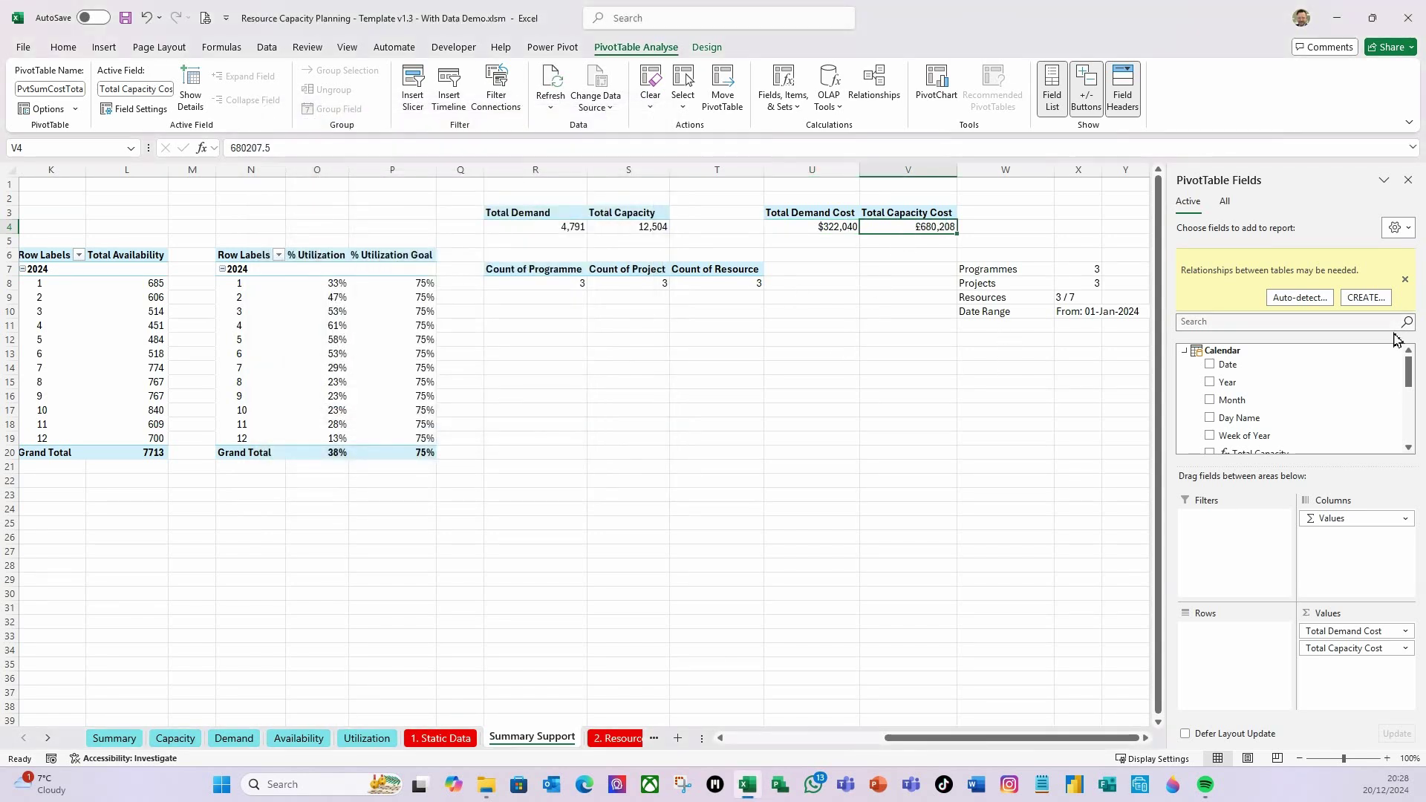
{"action": "left_click", "coordinate": [1406, 648]}
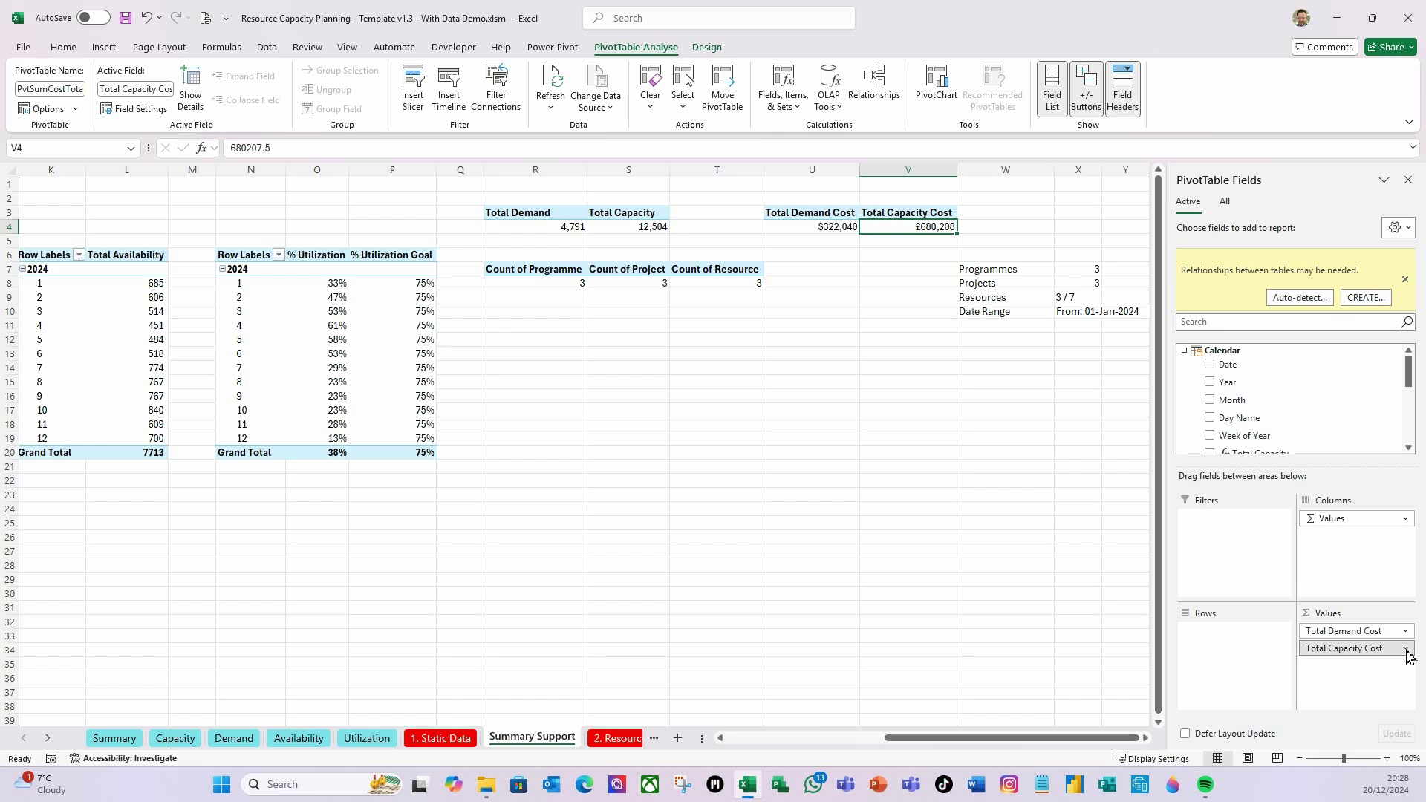
{"action": "left_click", "coordinate": [1377, 635]}
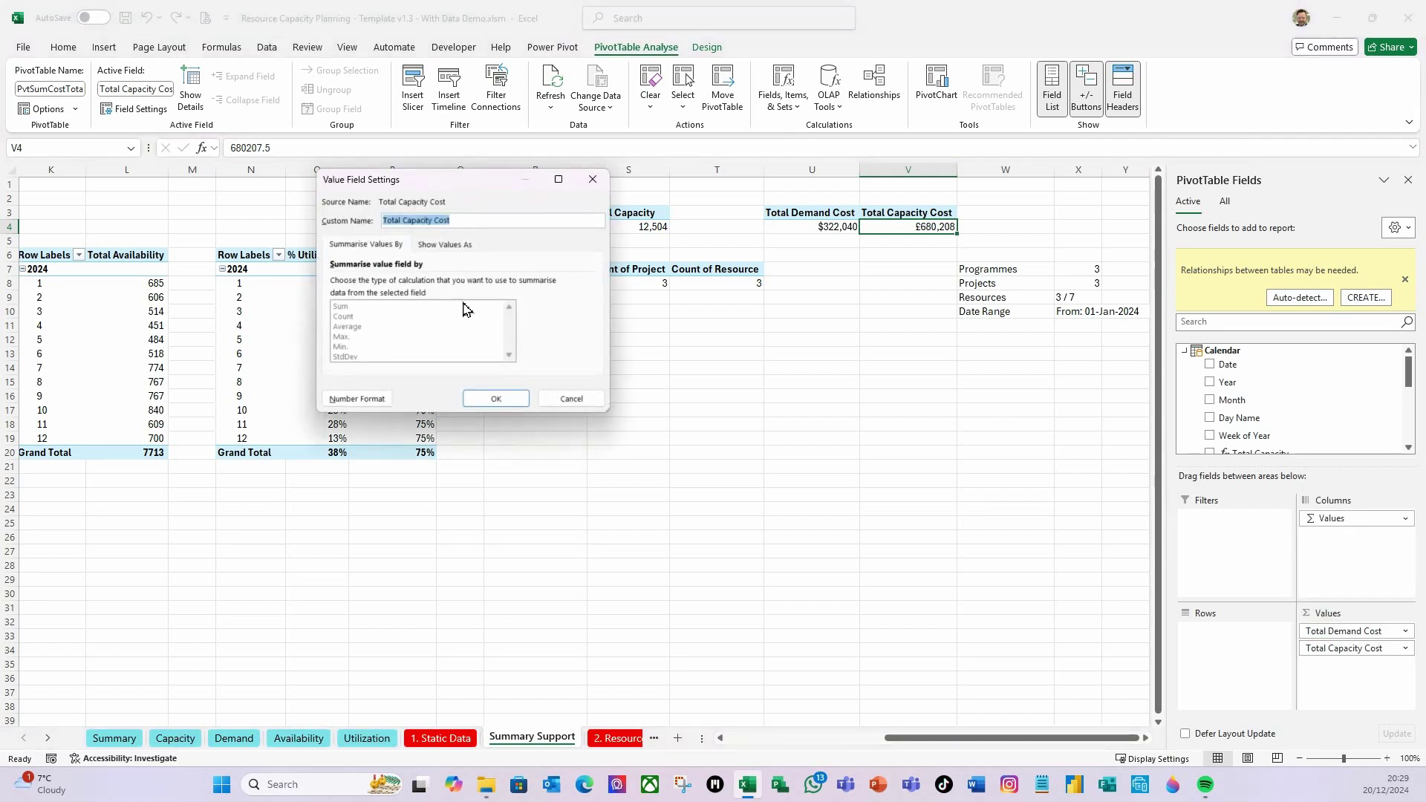
{"action": "left_click", "coordinate": [375, 402]}
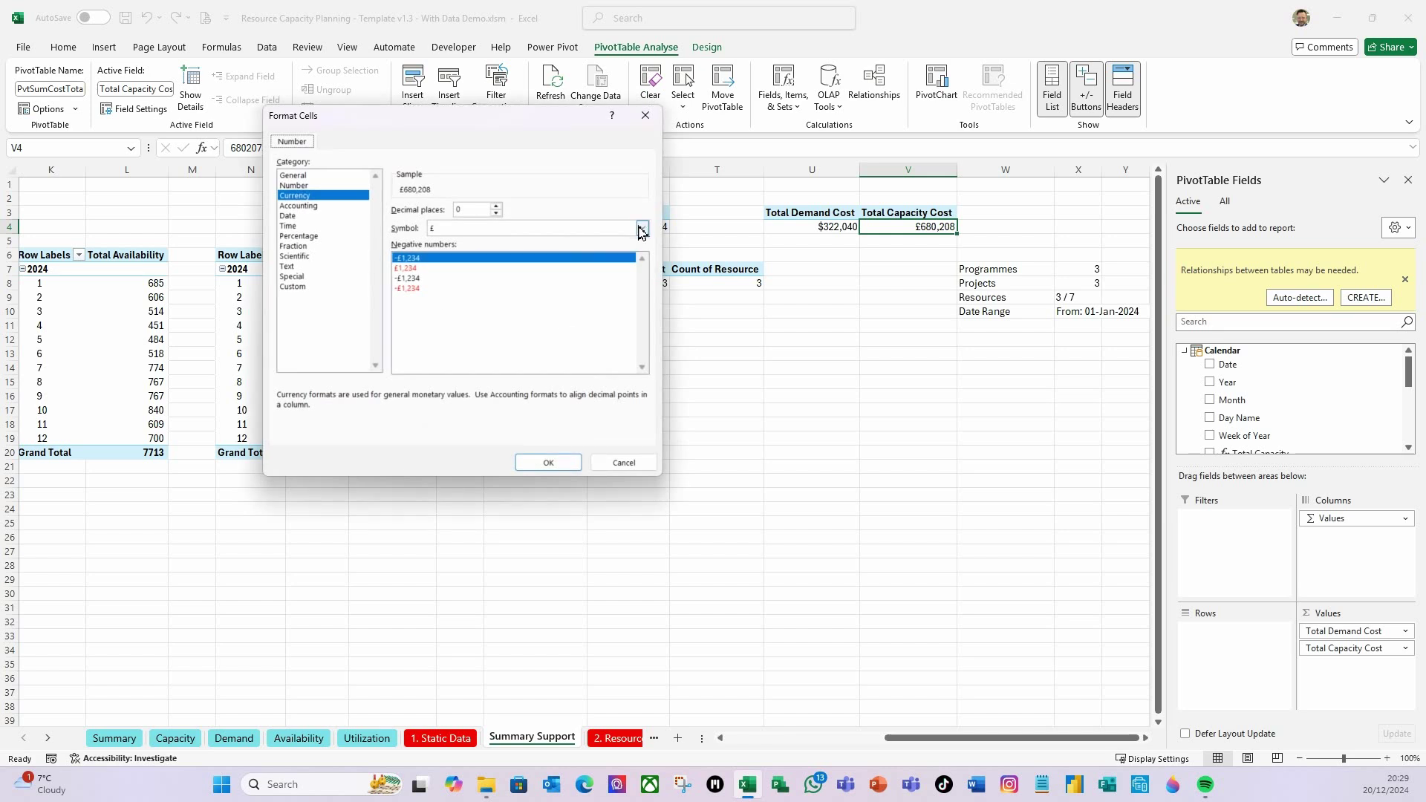
{"action": "left_click", "coordinate": [643, 228]}
{"action": "scroll", "coordinate": [498, 381], "scroll_direction": "down", "scroll_amount": 3}
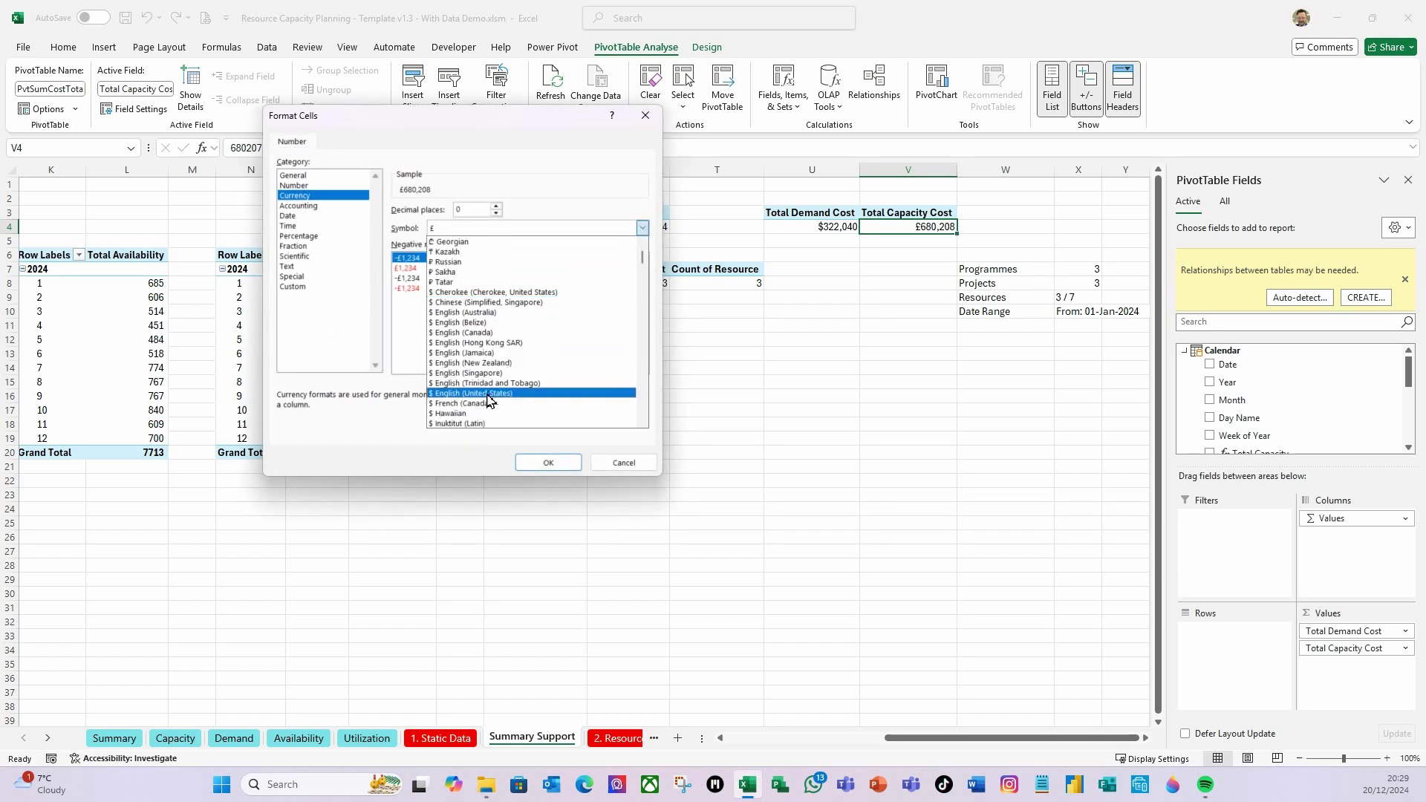
{"action": "left_click", "coordinate": [493, 393]}
{"action": "left_click", "coordinate": [550, 464]}
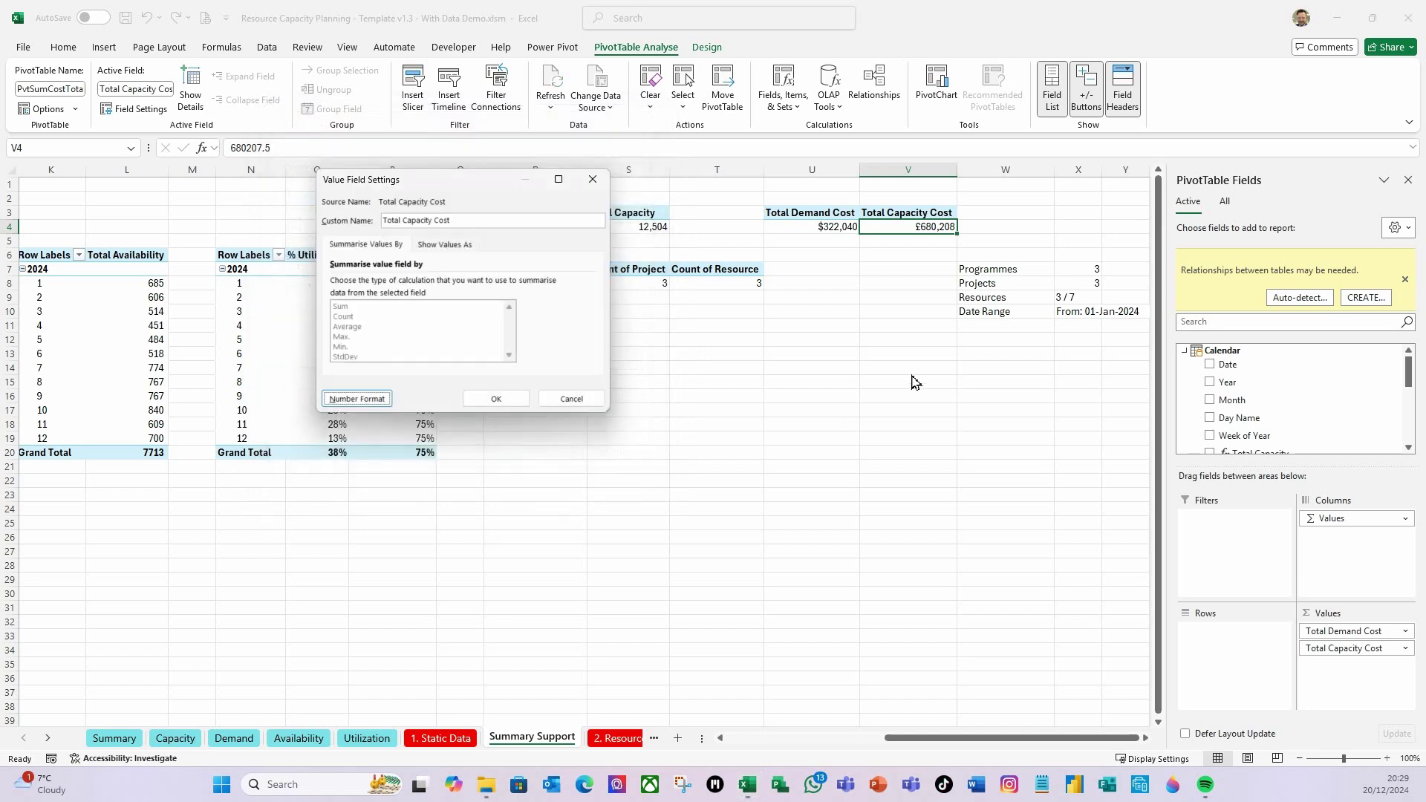
{"action": "left_click", "coordinate": [496, 399]}
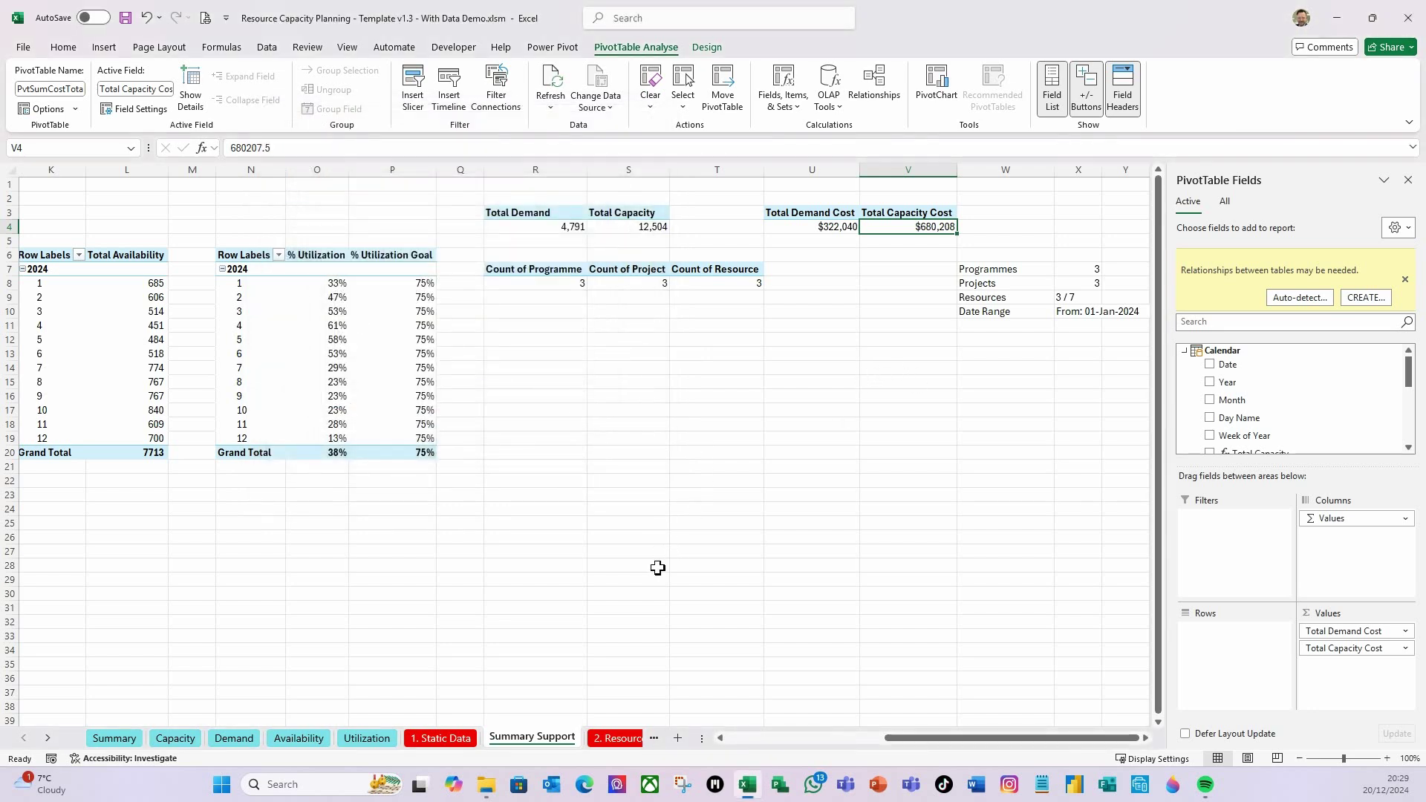
Step: Close the PivotTable Field List and hide the Summary Support sheet
{"action": "left_click", "coordinate": [1407, 180]}
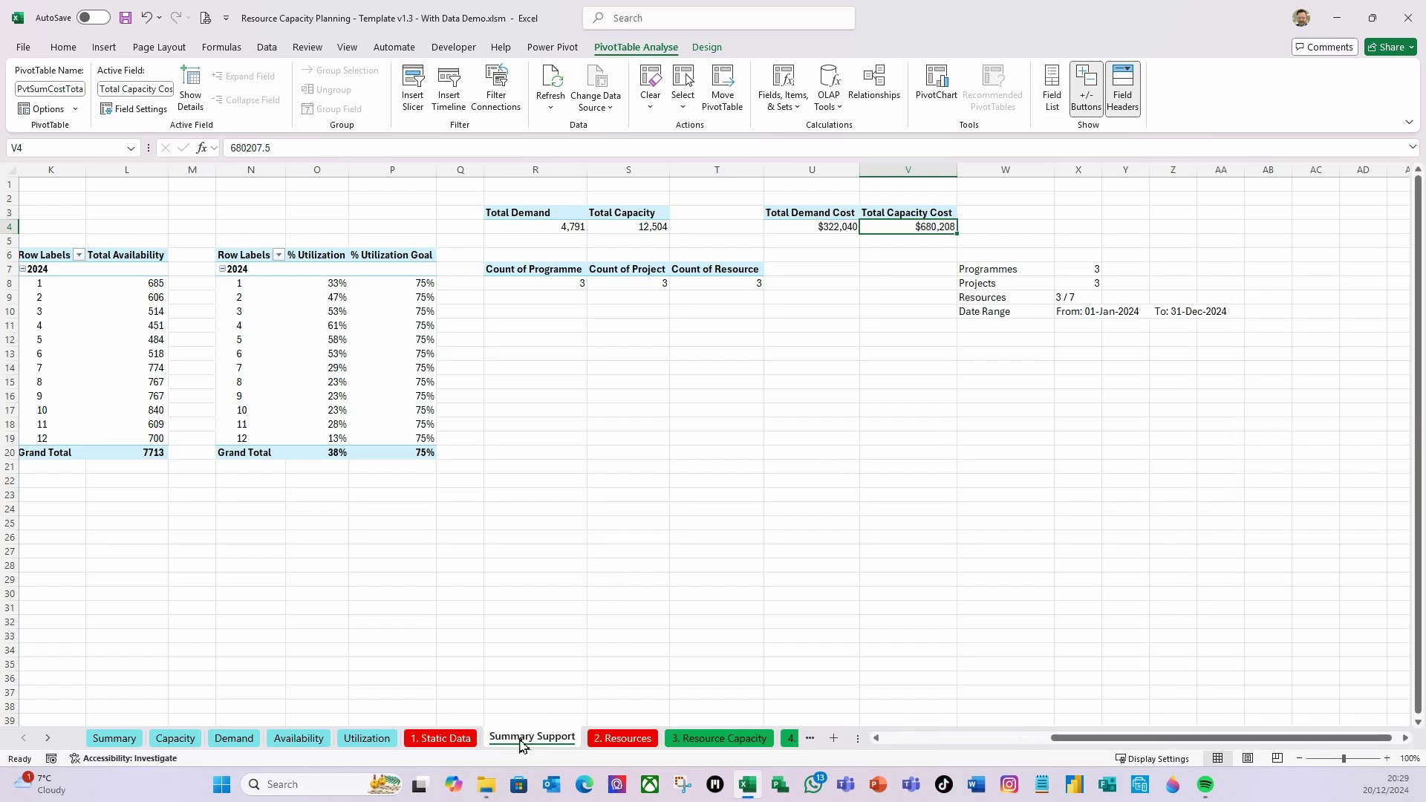
{"action": "right_click", "coordinate": [546, 745]}
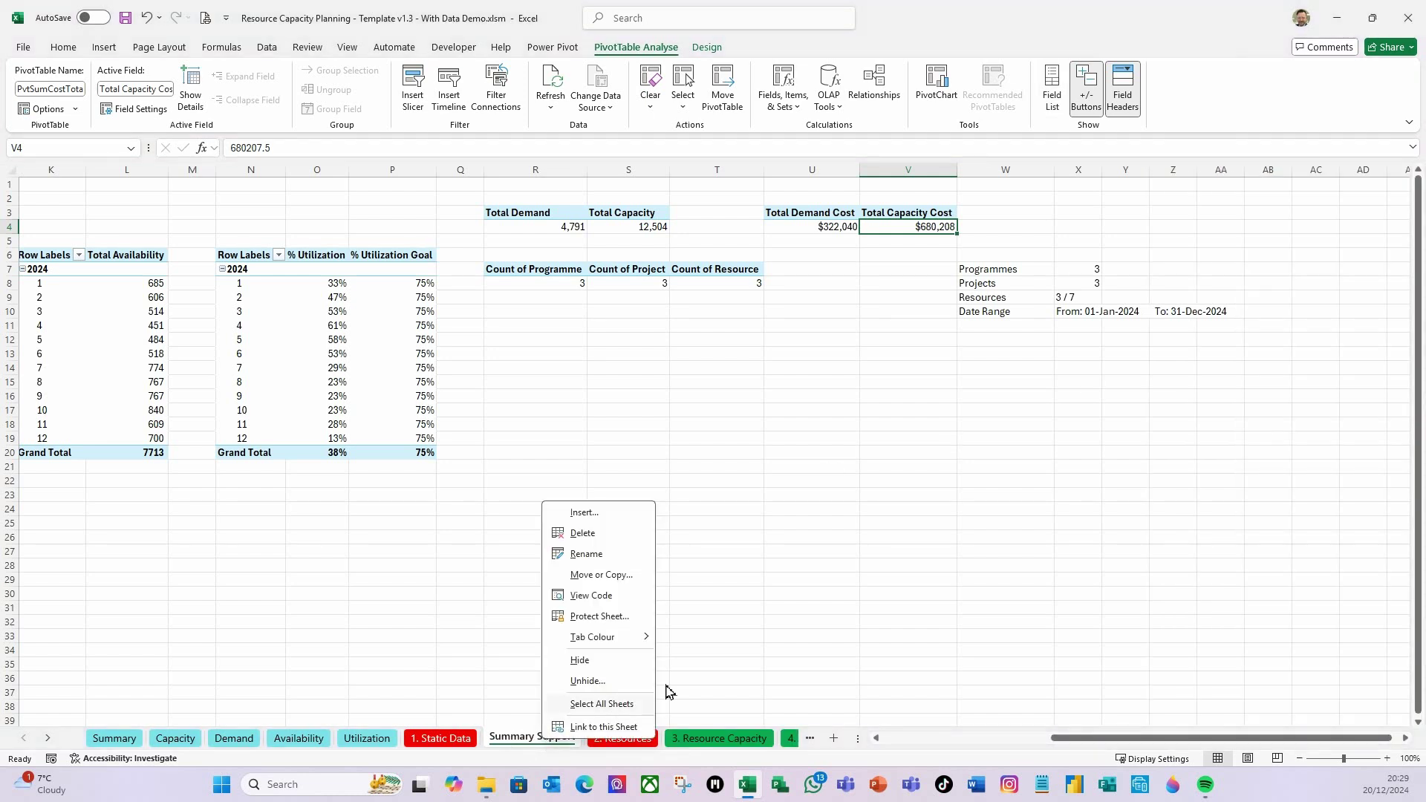
{"action": "left_click", "coordinate": [595, 661]}
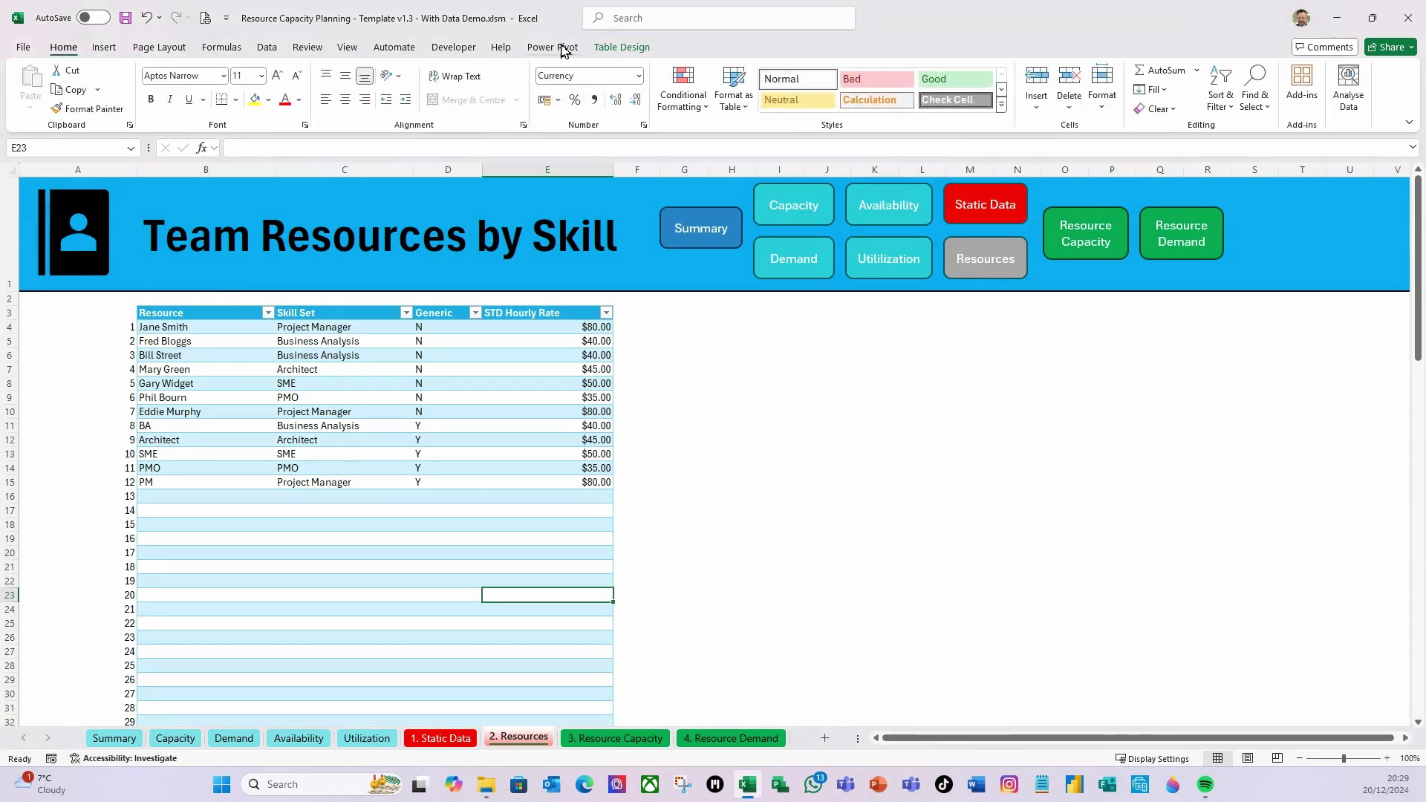
Step: Protect the workbook structure without a password
{"action": "left_click", "coordinate": [307, 47]}
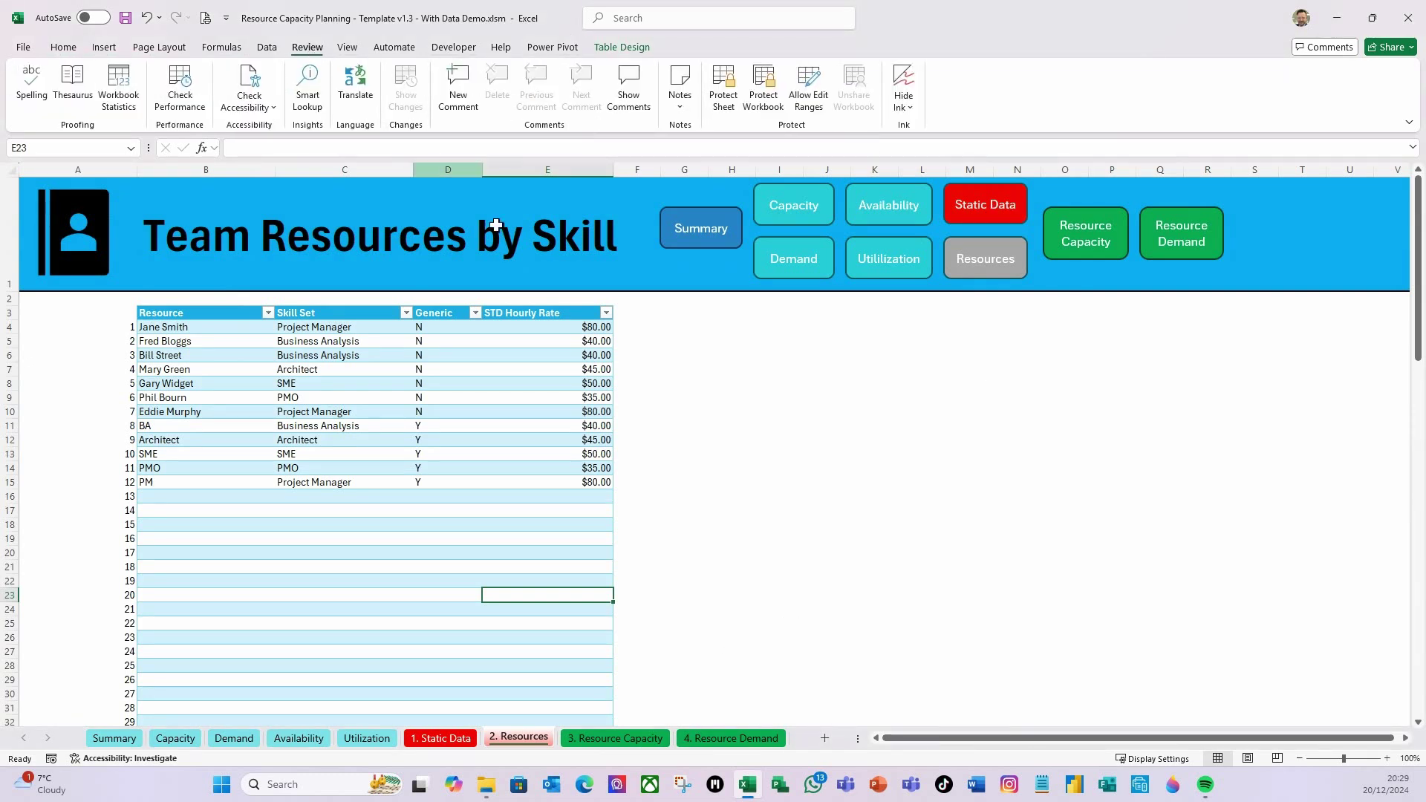
{"action": "left_click", "coordinate": [760, 98]}
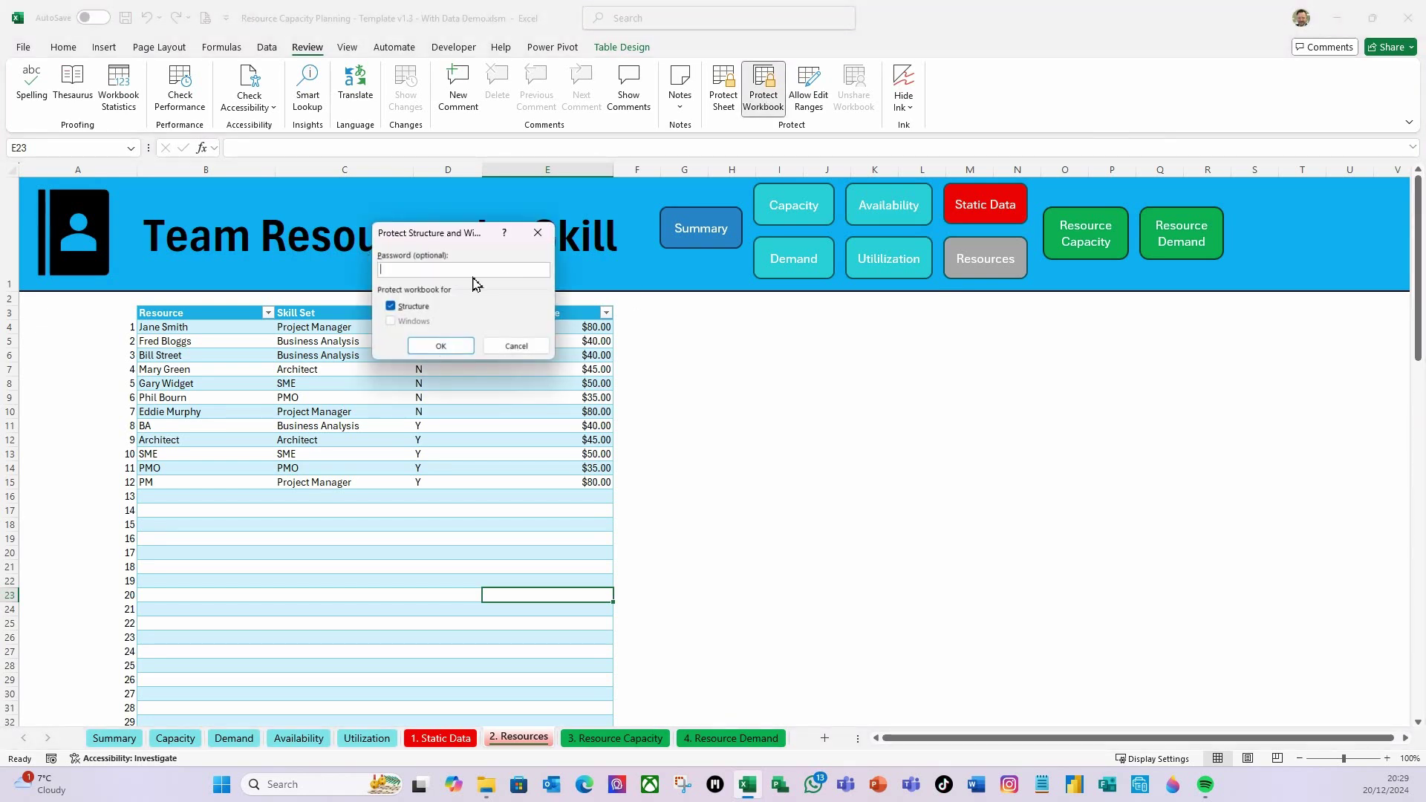
{"action": "left_click", "coordinate": [444, 346]}
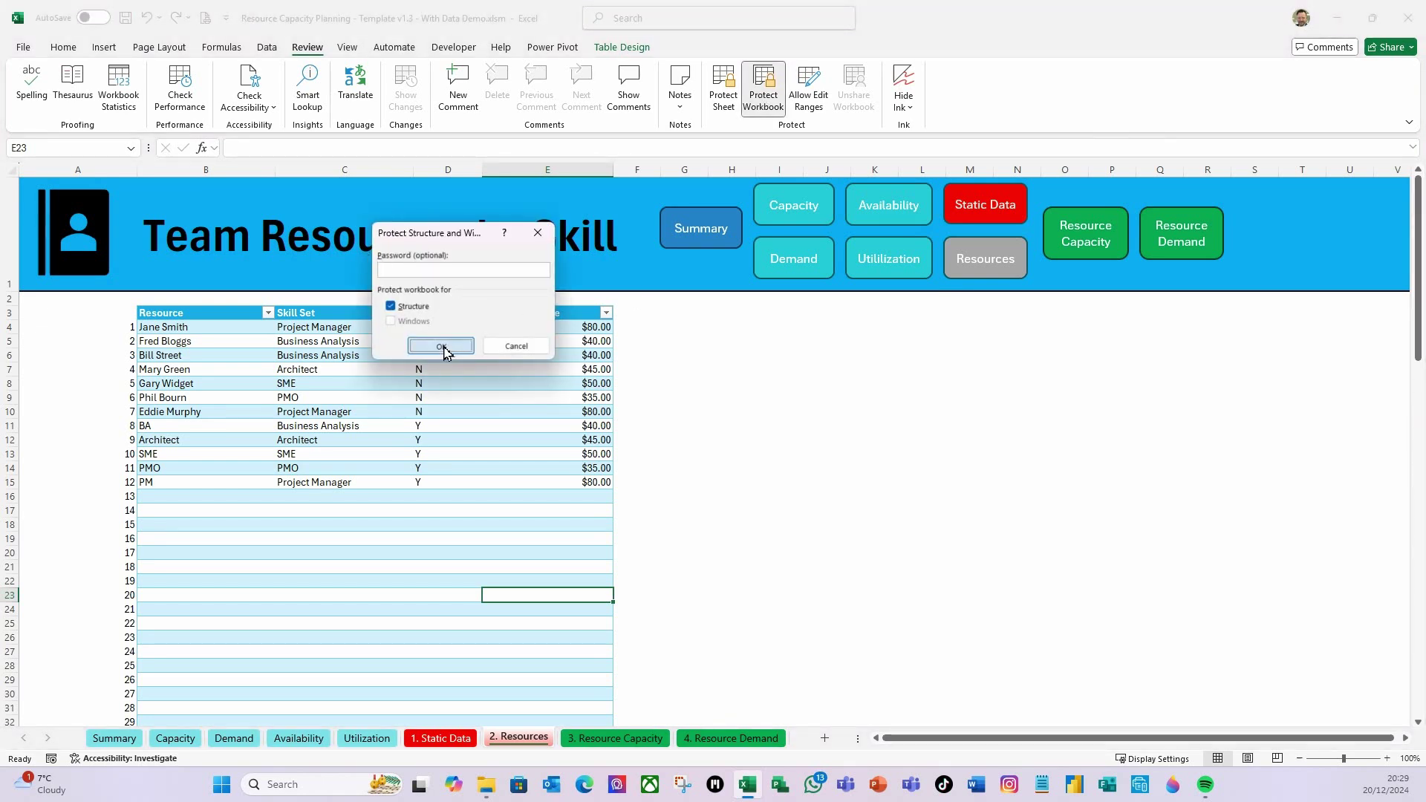
Step: Protect the Static Data sheet, then return to the Resource Summary dashboard
{"action": "left_click", "coordinate": [977, 203]}
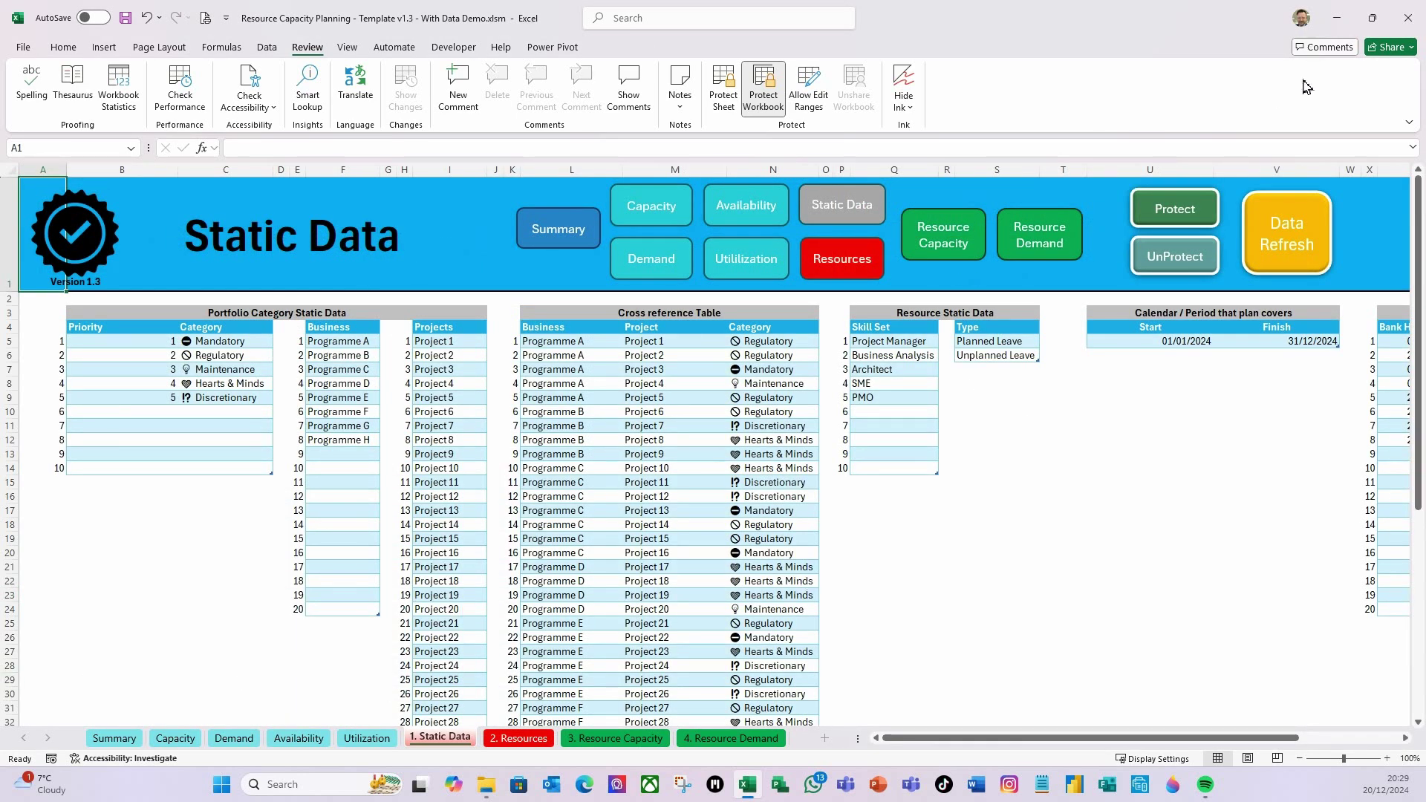
{"action": "left_click", "coordinate": [1178, 216]}
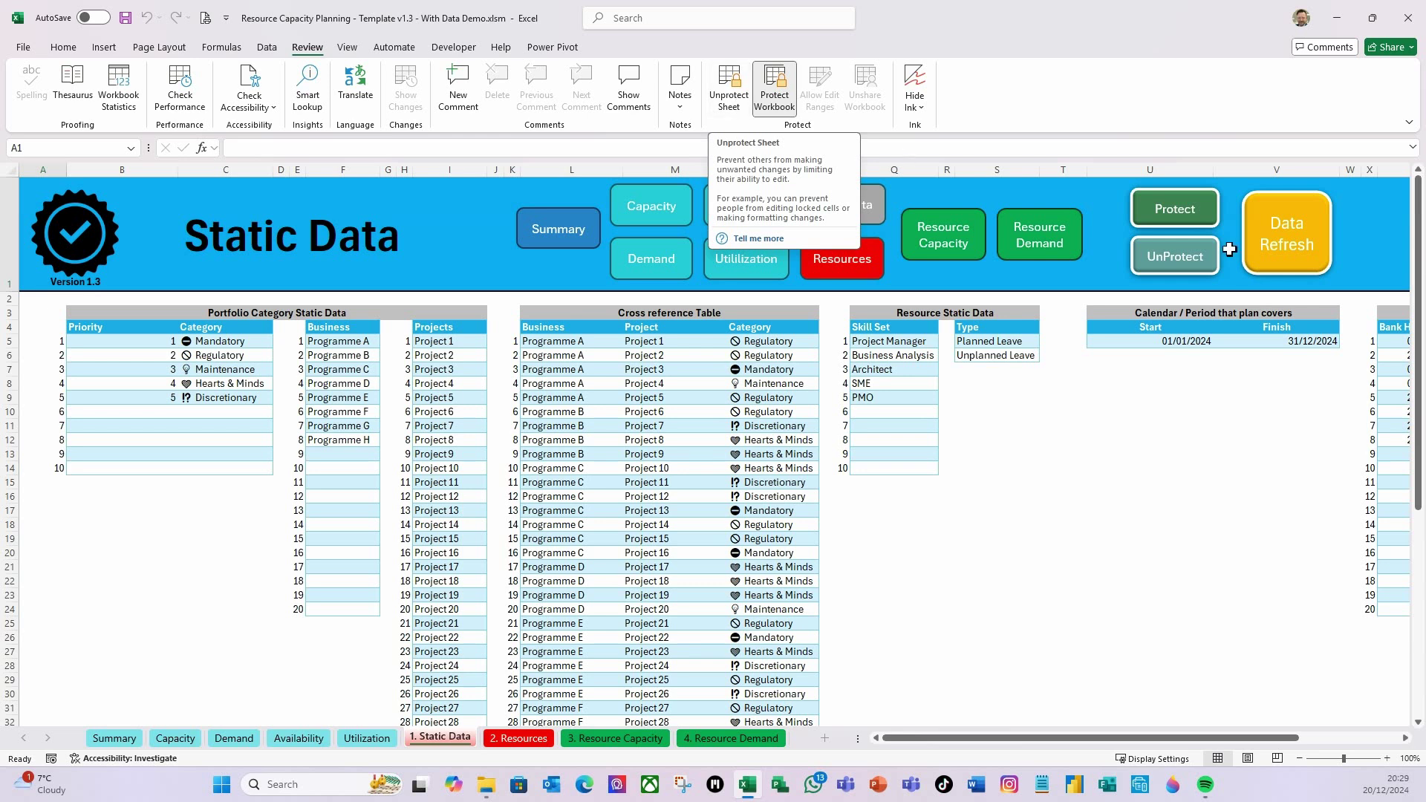
{"action": "left_click", "coordinate": [65, 49]}
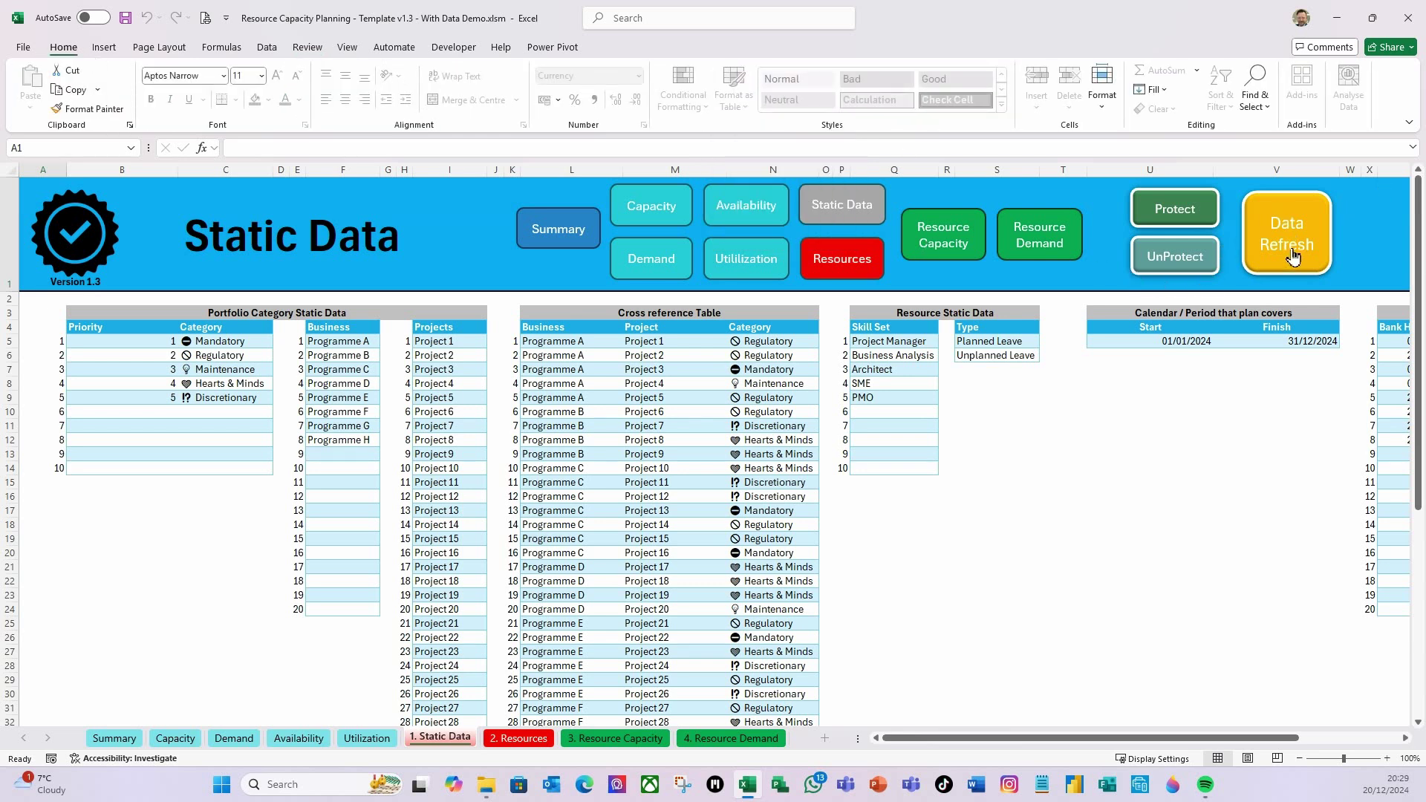
{"action": "left_click", "coordinate": [117, 739]}
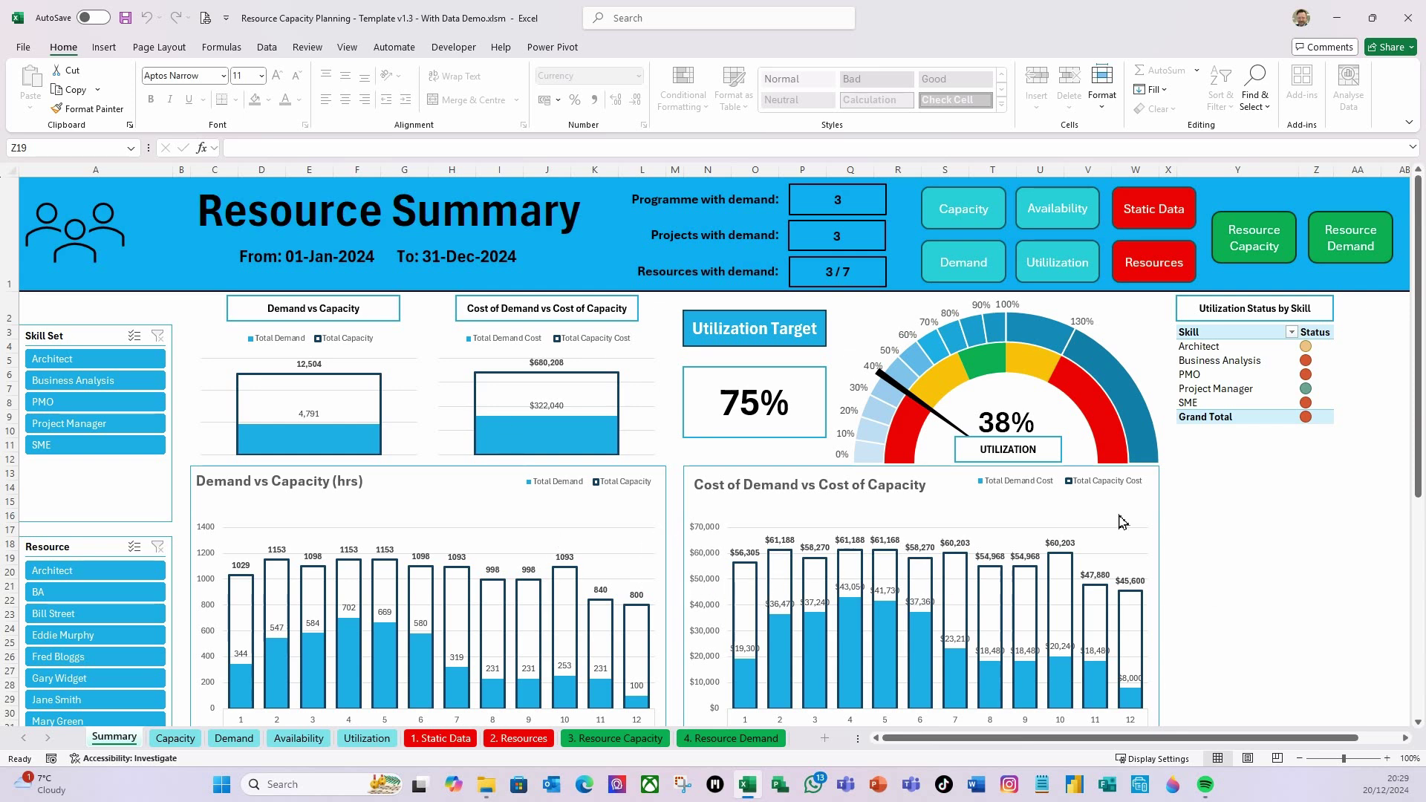
Step: Scroll through the dashboard's dollar cost charts, then switch to the 1. Static Data sheet
{"action": "scroll", "coordinate": [1062, 593], "scroll_direction": "down", "scroll_amount": 2}
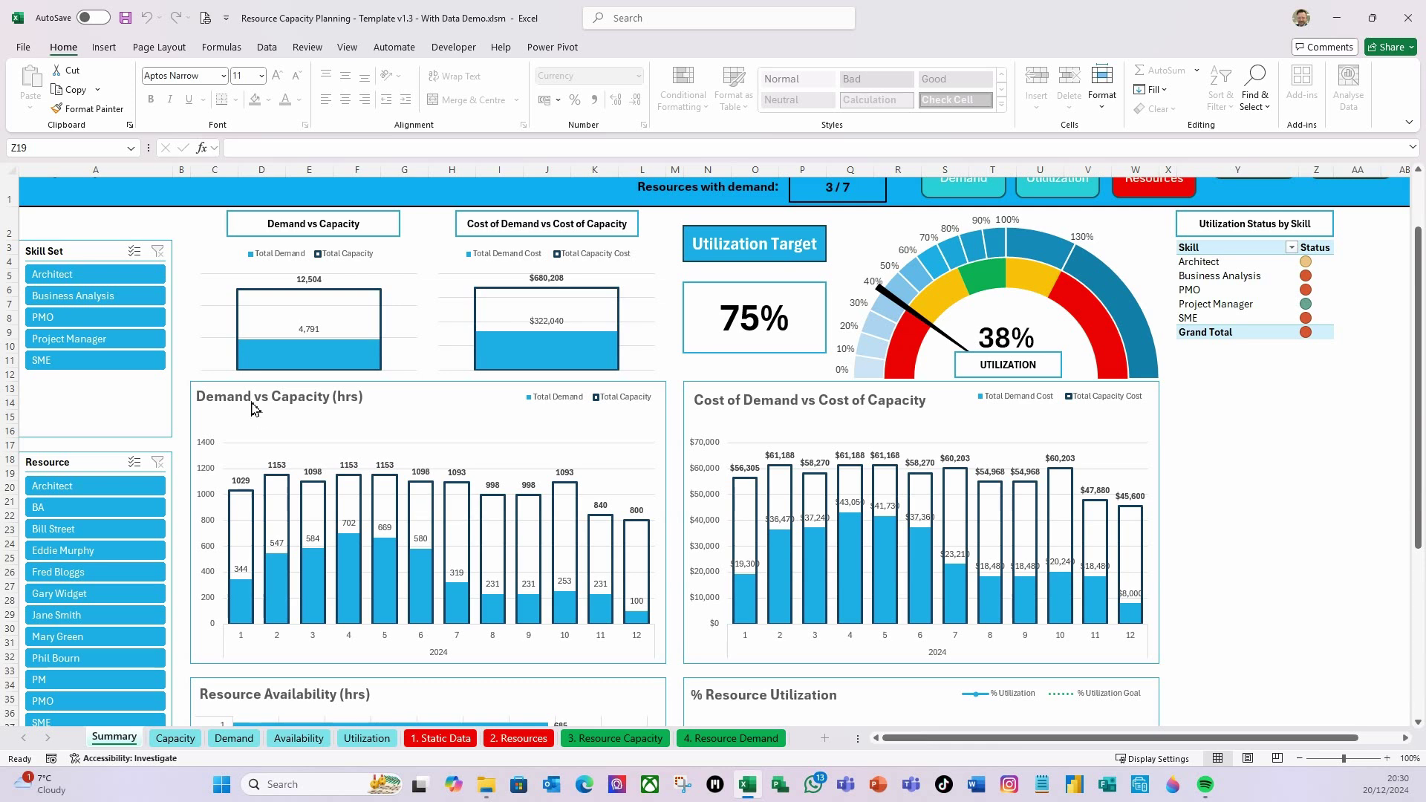
{"action": "scroll", "coordinate": [449, 529], "scroll_direction": "up", "scroll_amount": 2}
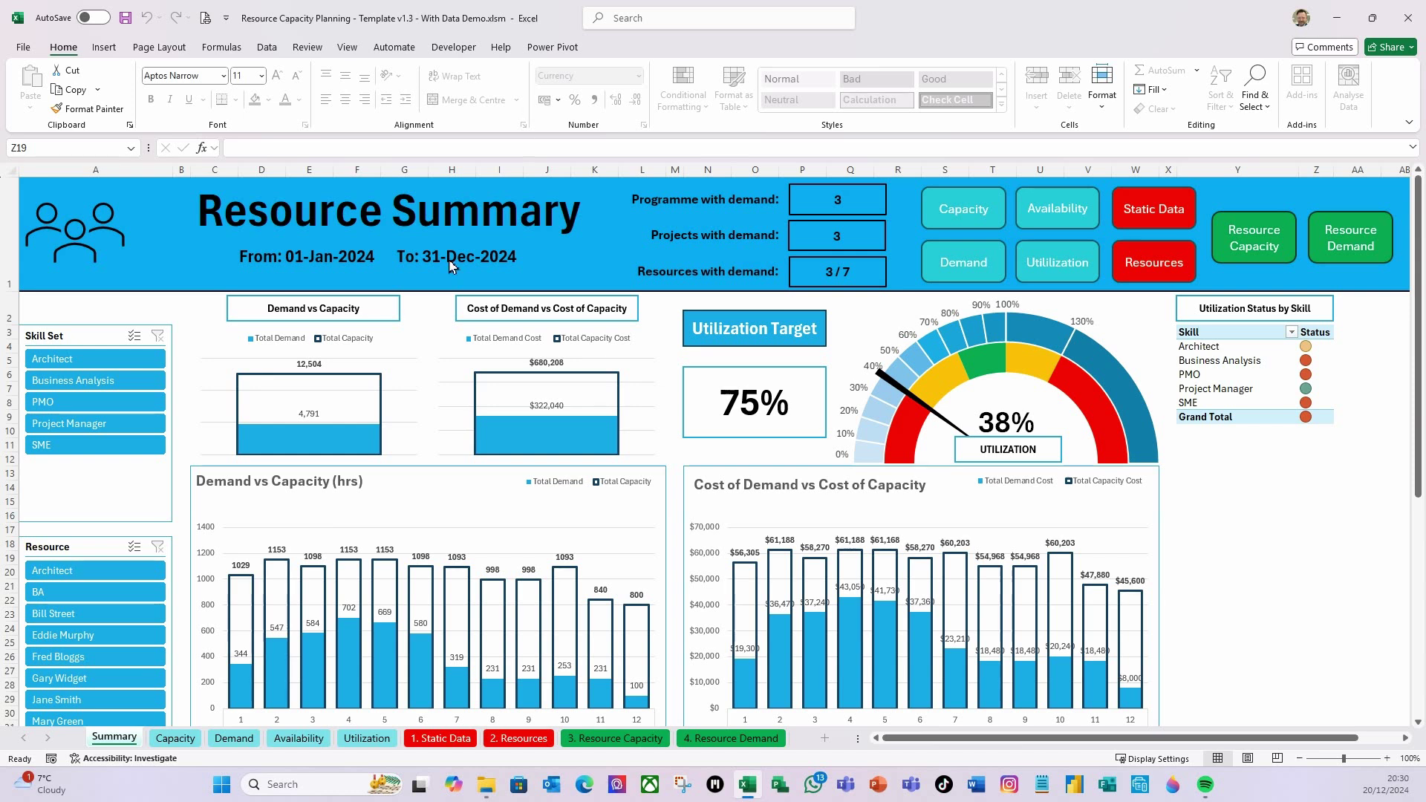
{"action": "left_click", "coordinate": [445, 739]}
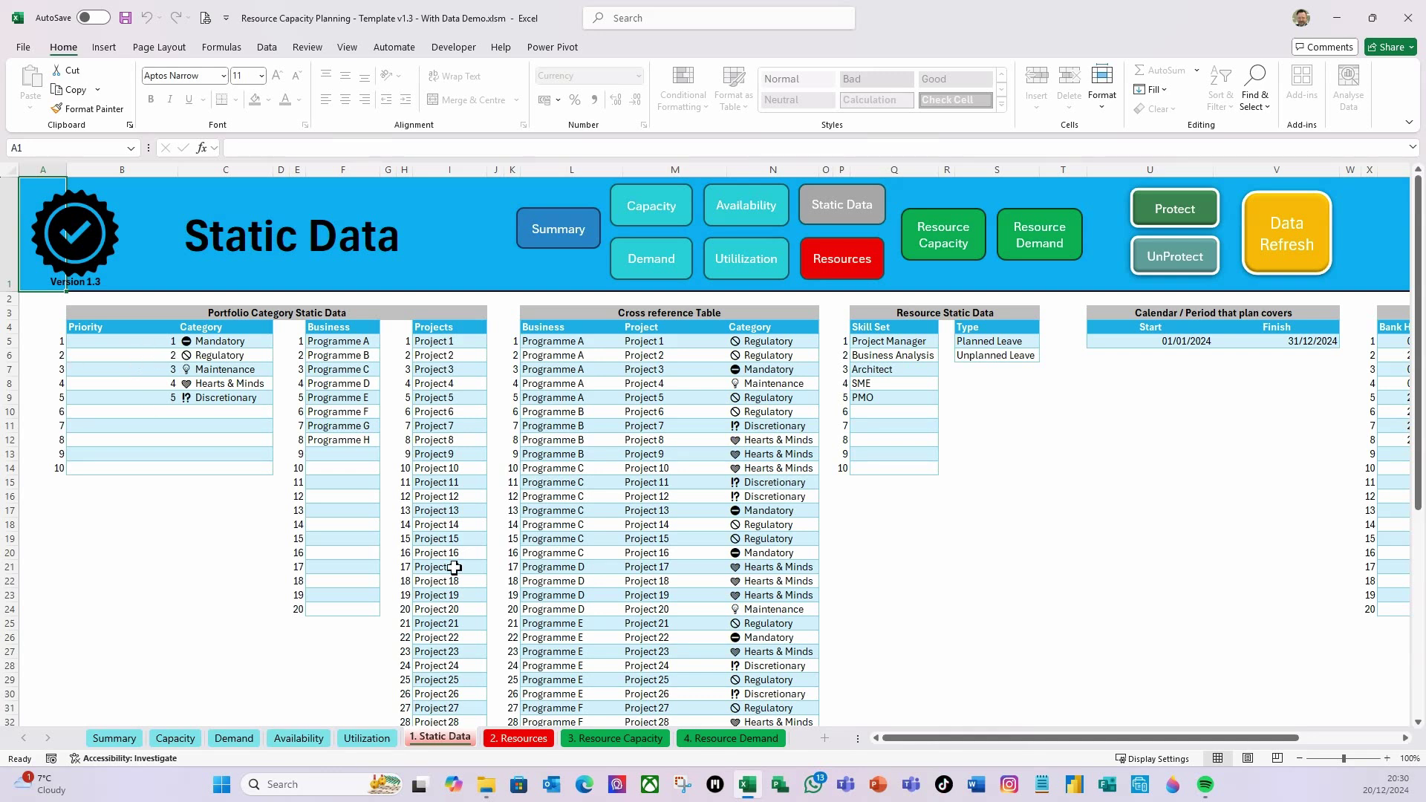